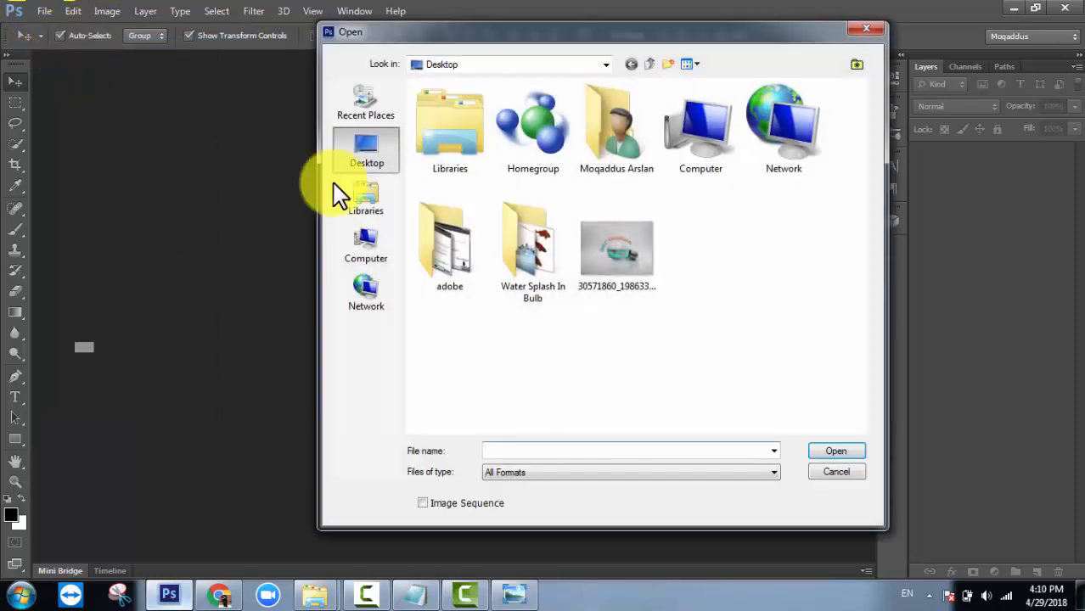
Open the light_bulb_by_vvolny.jpg image from the Water Splash In Bulb folder
{"action": "double_click", "coordinate": [537, 251]}
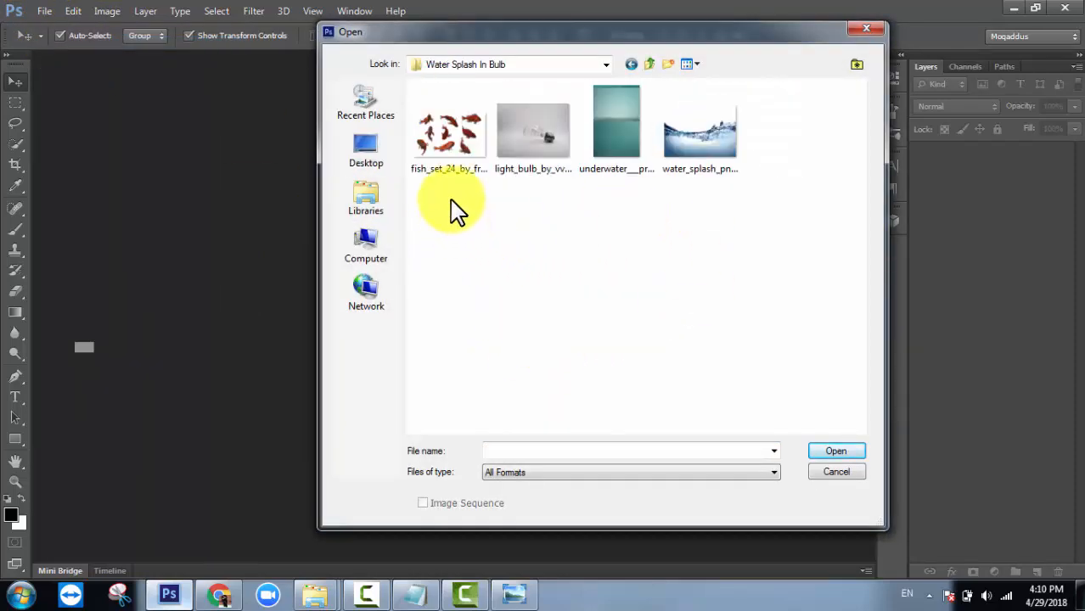
{"action": "left_click_drag", "start_coordinate": [455, 220], "coordinate": [779, 226]}
{"action": "left_click", "coordinate": [780, 226]}
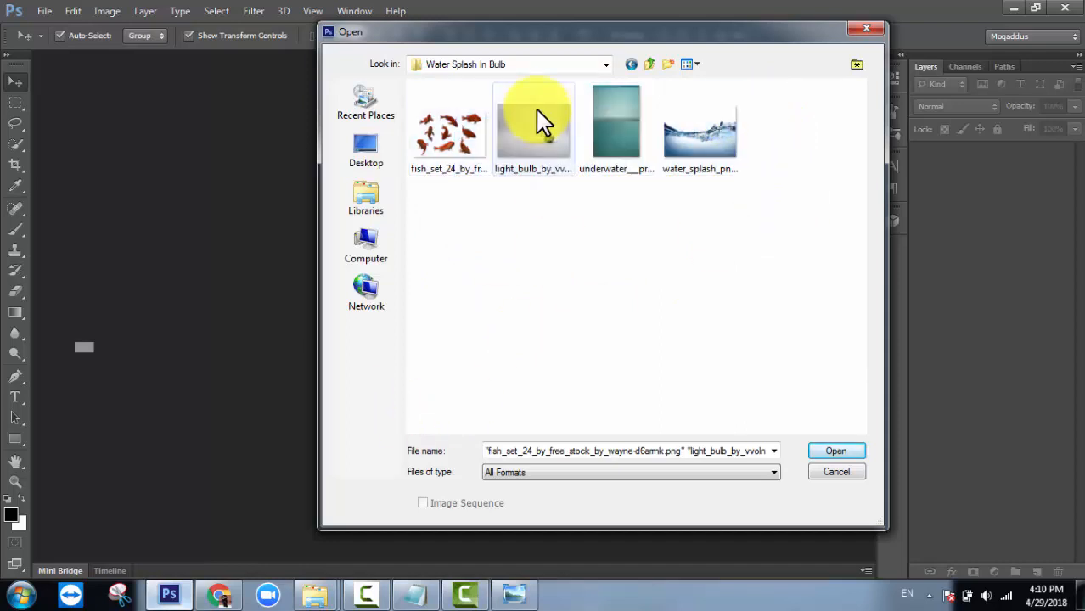
{"action": "double_click", "coordinate": [539, 153]}
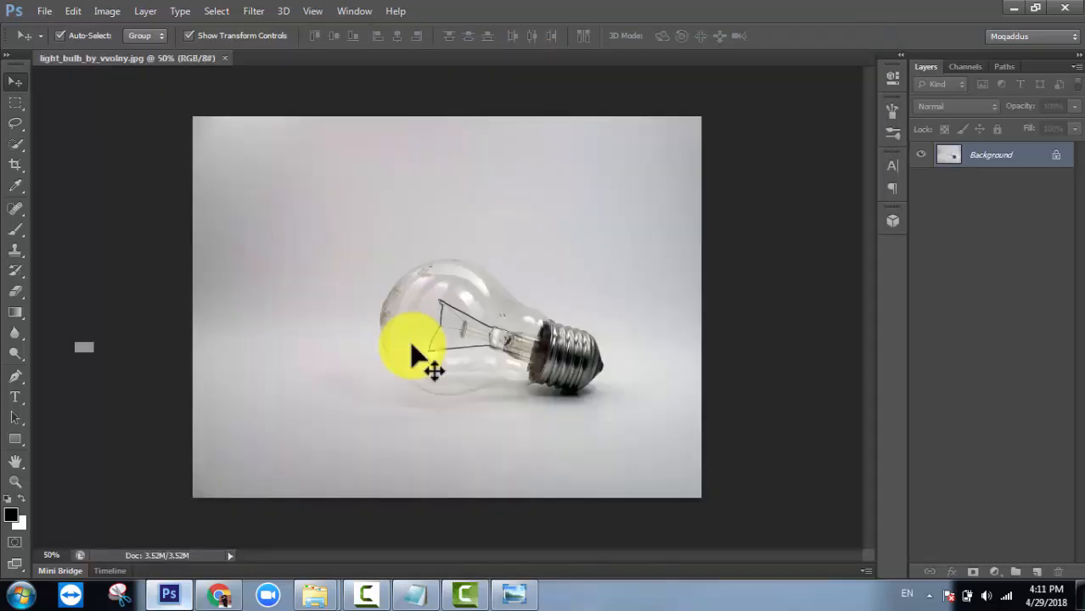
Draw a freehand Lasso selection around the filament wires inside the bulb's glass
{"action": "scroll", "coordinate": [413, 355], "scroll_direction": "up", "scroll_amount": 1}
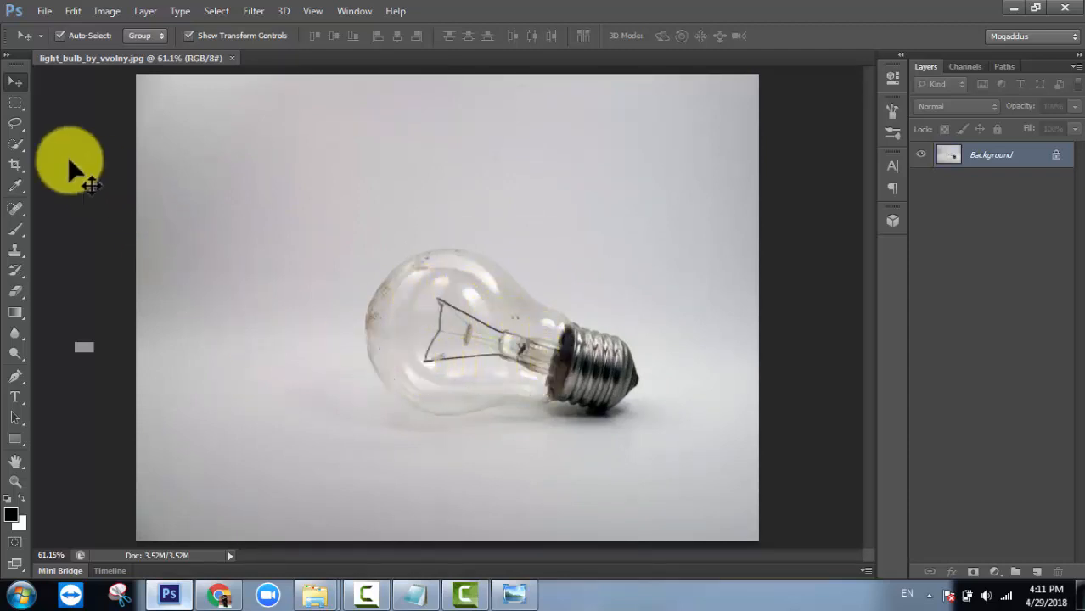
{"action": "left_click", "coordinate": [14, 101]}
{"action": "left_click", "coordinate": [14, 126]}
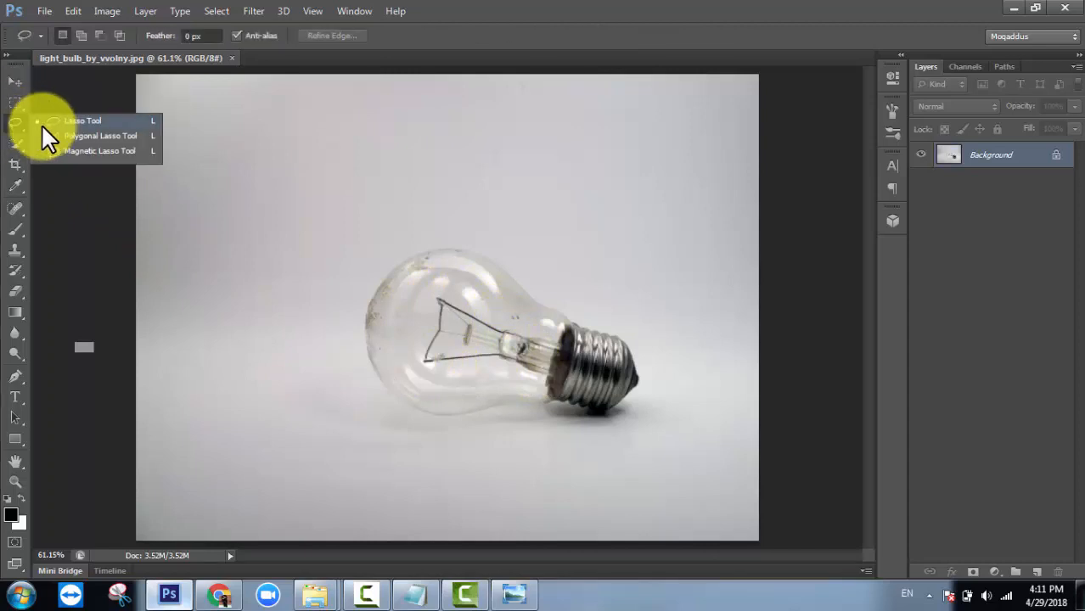
{"action": "left_click", "coordinate": [71, 123]}
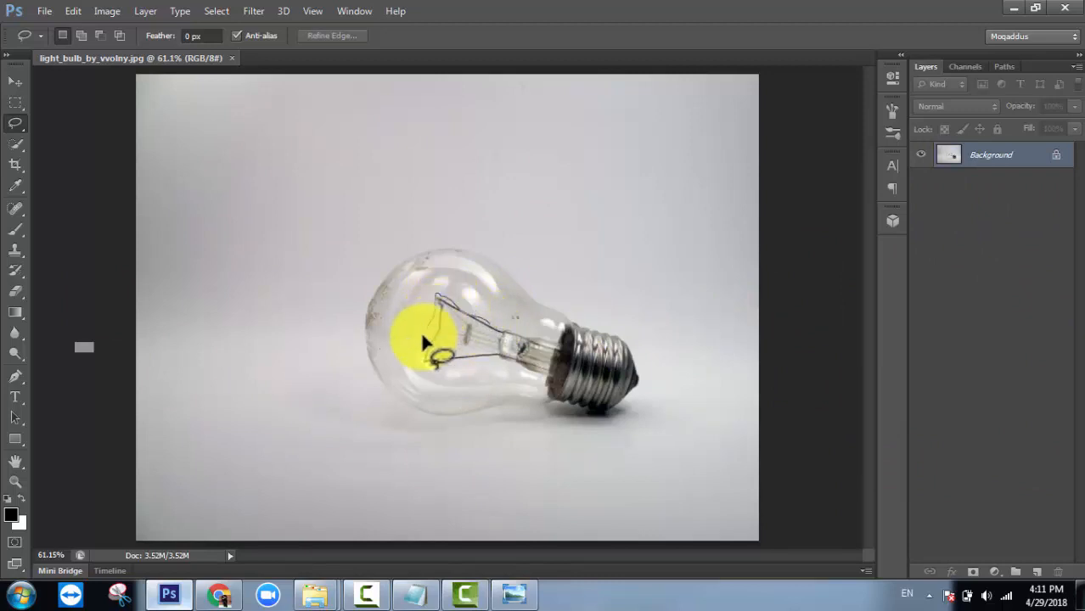
{"action": "mouse_move", "coordinate": [480, 355]}
{"action": "left_mouse_down"}
{"action": "mouse_move", "coordinate": [492, 338]}
{"action": "mouse_move", "coordinate": [474, 307]}
{"action": "left_mouse_up"}
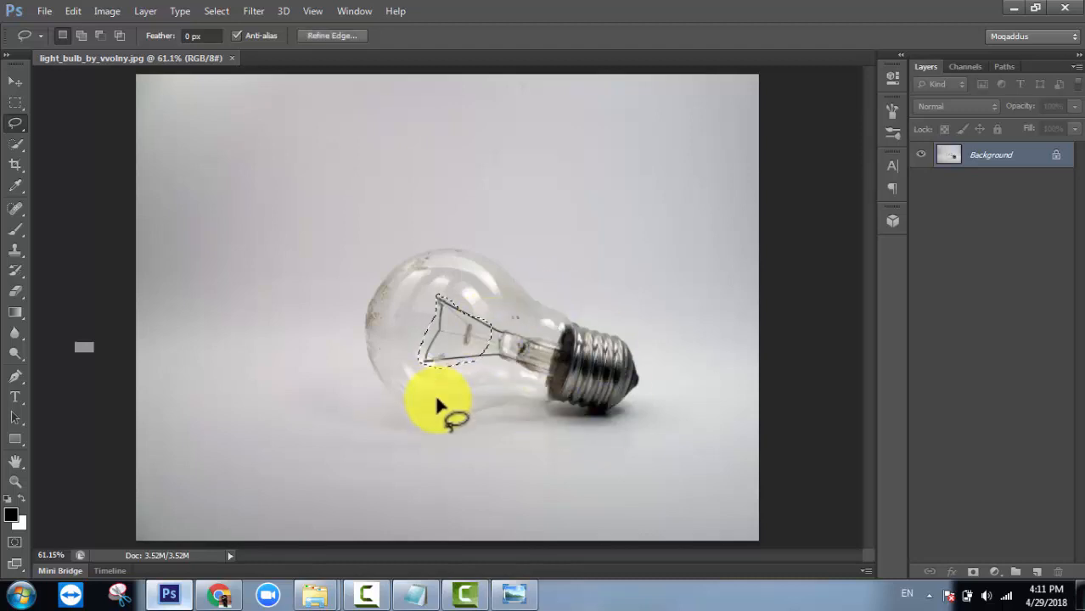
Fill the filament selection using Content-Aware in Normal mode at 100% opacity, and deselect it
{"action": "key", "text": "shift"}
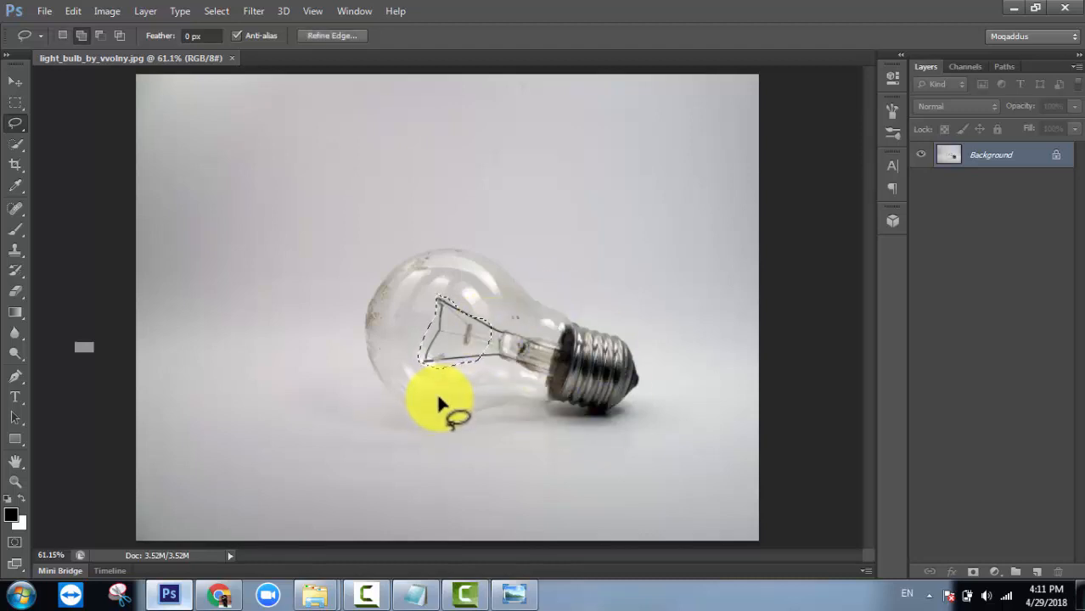
{"action": "key", "text": "shift+F5"}
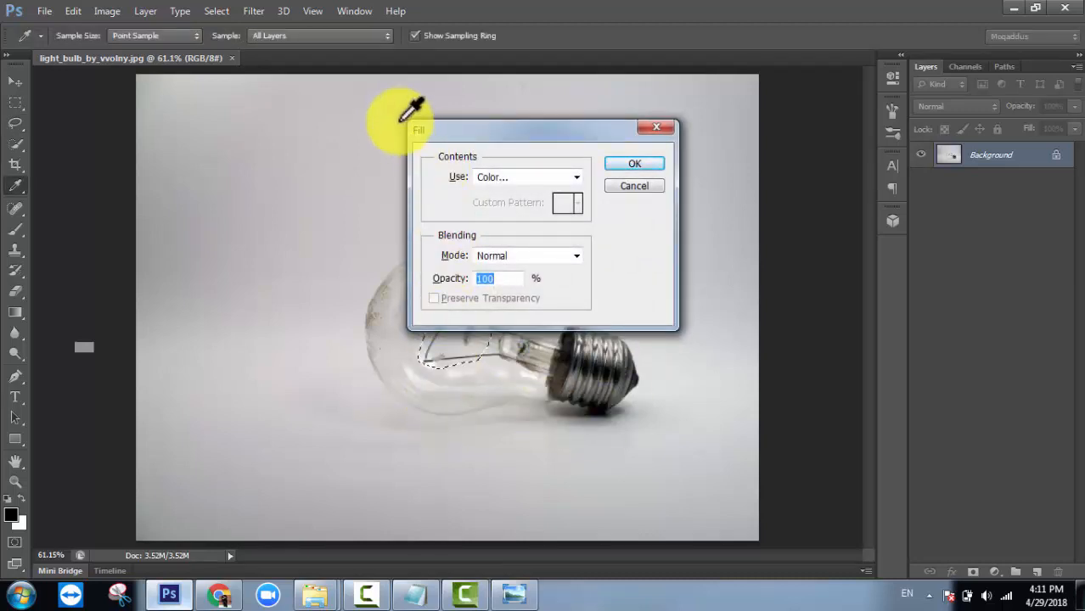
{"action": "left_click", "coordinate": [513, 179]}
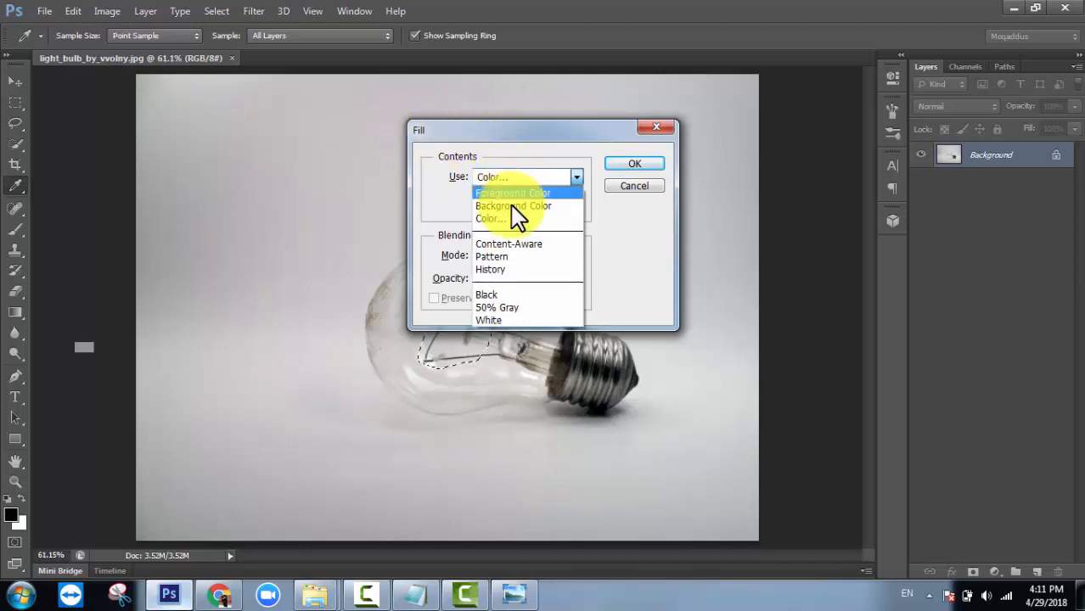
{"action": "left_click", "coordinate": [521, 244]}
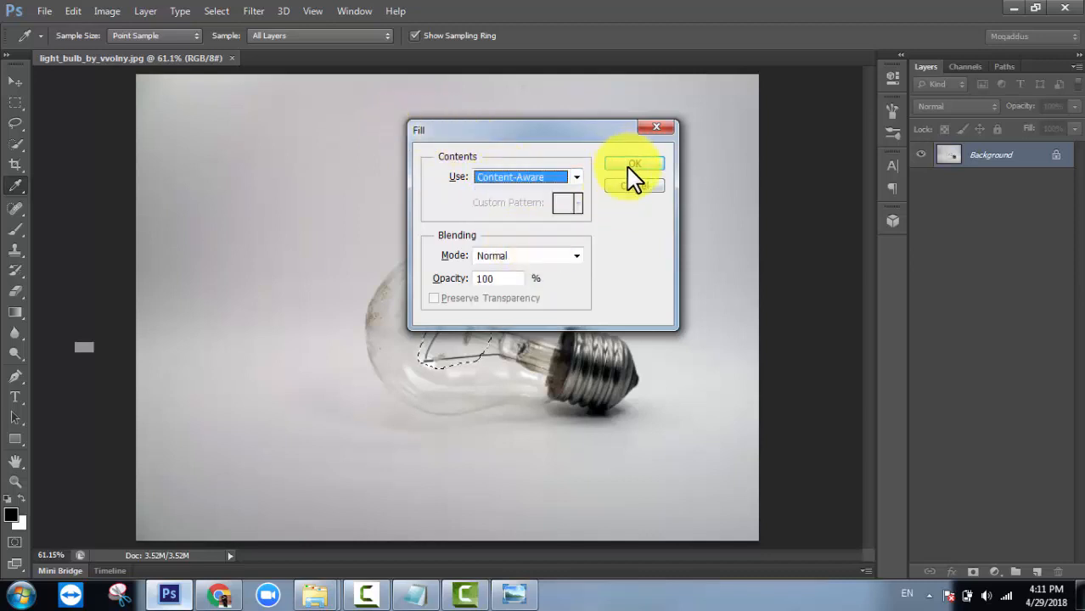
{"action": "left_click", "coordinate": [506, 280]}
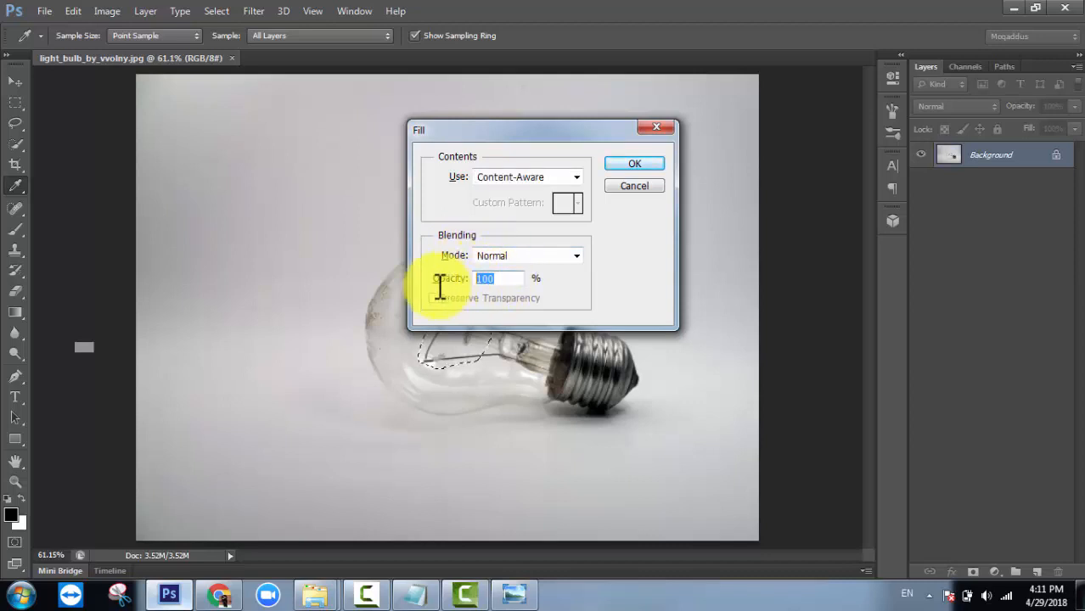
{"action": "left_click", "coordinate": [644, 165]}
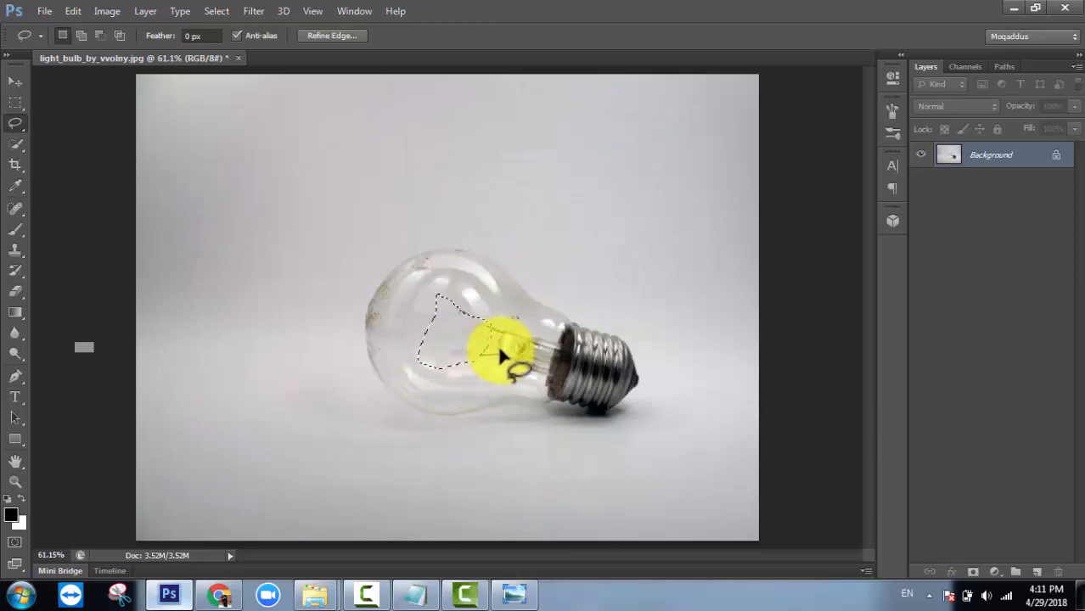
{"action": "key", "text": "ctrl+d"}
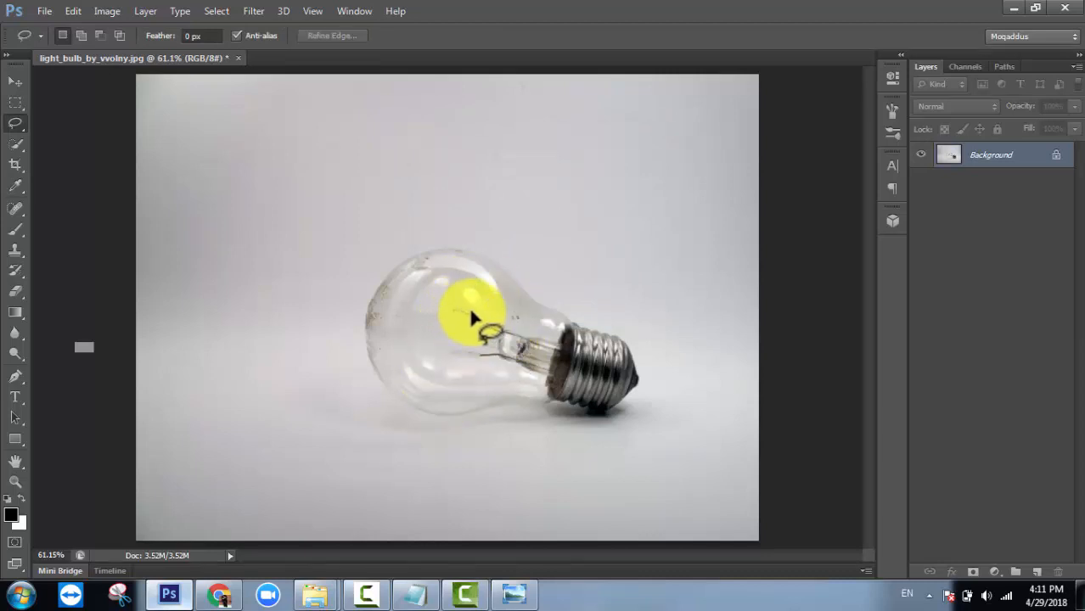
Lasso the small leftover wire mark in the middle of the bulb and remove it with a Content-Aware fill
{"action": "left_click_drag", "start_coordinate": [471, 310], "coordinate": [454, 309]}
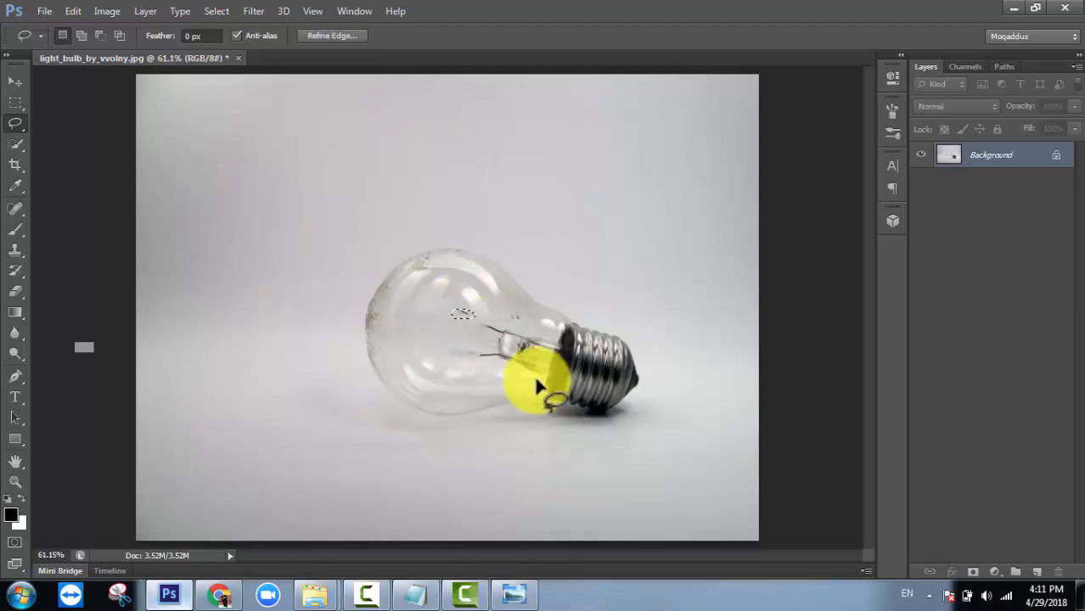
{"action": "key", "text": "shift+BackSpace"}
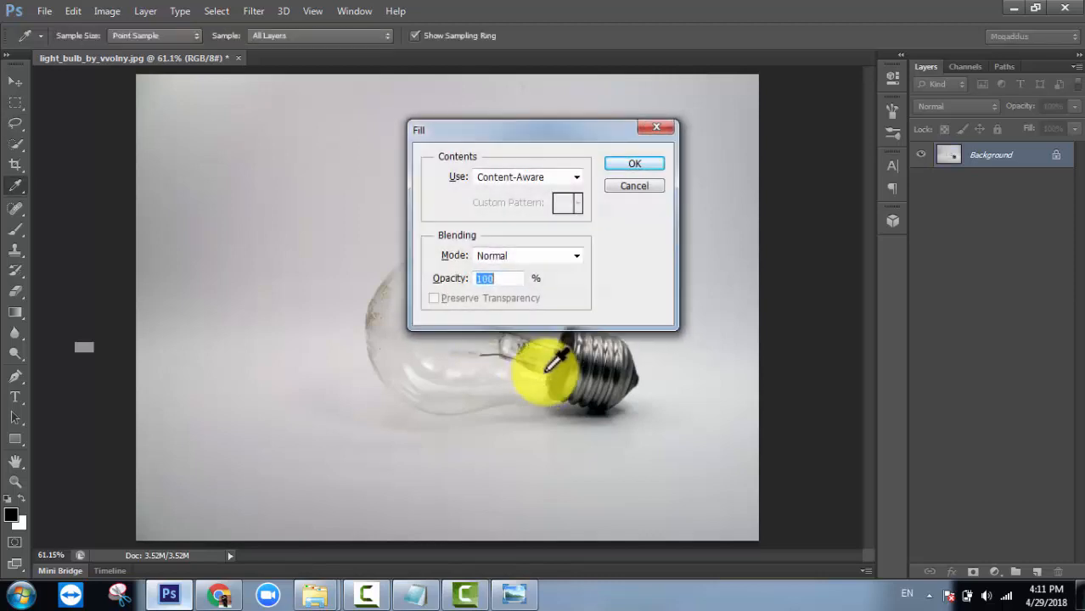
{"action": "left_click", "coordinate": [628, 165]}
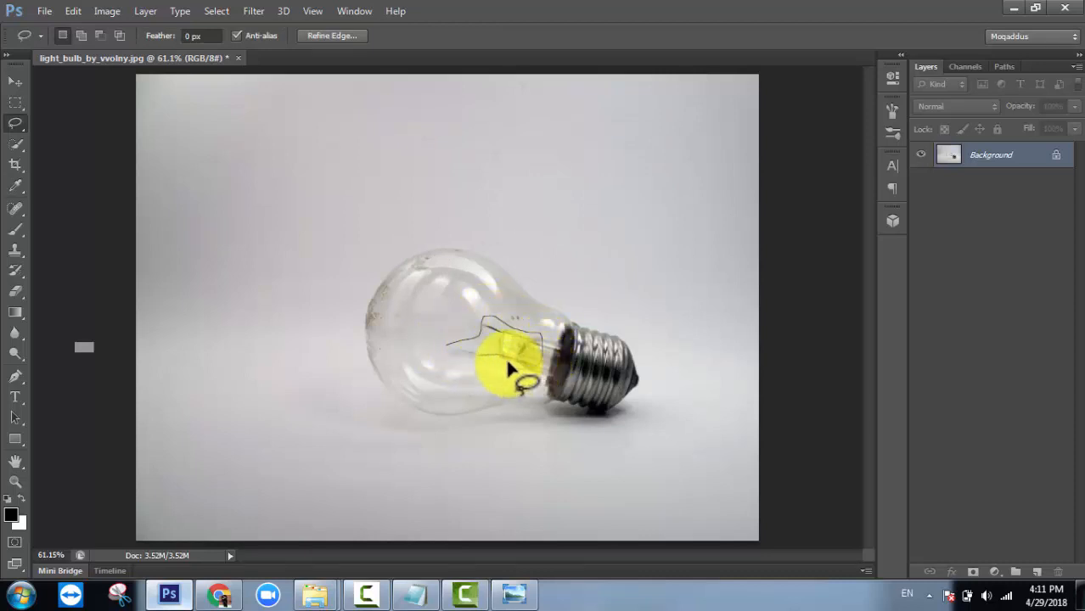
Lasso the remaining support wires and the glass mount's inner end, and remove them with a Content-Aware fill
{"action": "left_click_drag", "start_coordinate": [438, 338], "coordinate": [443, 346]}
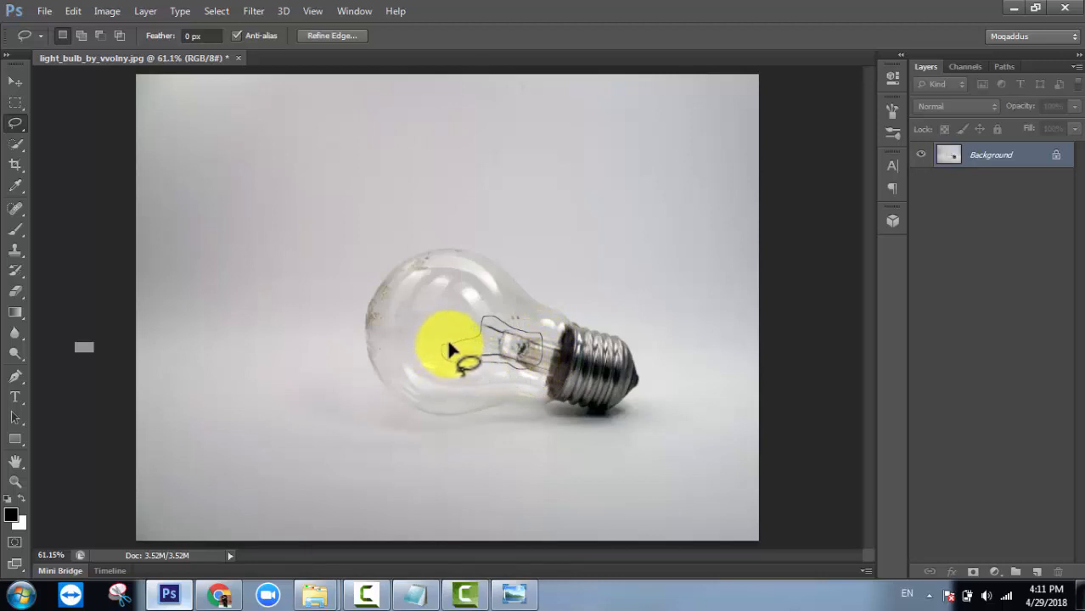
{"action": "key", "text": "shift+F5"}
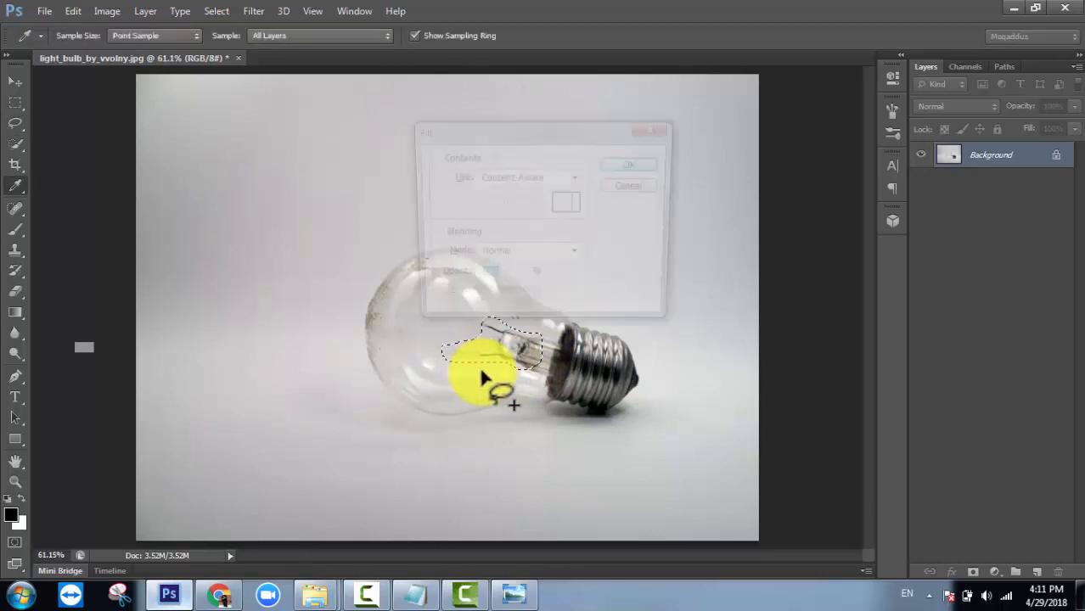
{"action": "left_click", "coordinate": [620, 166]}
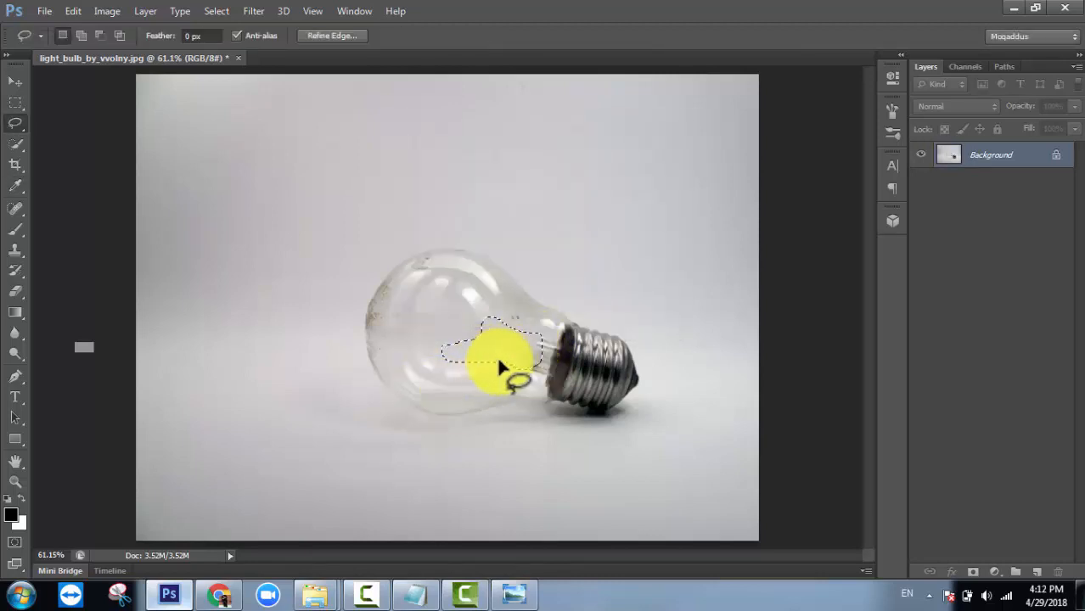
Lasso the rest of the filament mount beside the metal base, erase it with a Content-Aware fill and deselect
{"action": "mouse_move", "coordinate": [533, 357]}
{"action": "left_mouse_down"}
{"action": "mouse_move", "coordinate": [544, 336]}
{"action": "mouse_move", "coordinate": [516, 338]}
{"action": "mouse_move", "coordinate": [551, 331]}
{"action": "mouse_move", "coordinate": [546, 385]}
{"action": "mouse_move", "coordinate": [512, 358]}
{"action": "mouse_move", "coordinate": [527, 351]}
{"action": "left_mouse_up"}
{"action": "key", "text": "ctrl+d"}
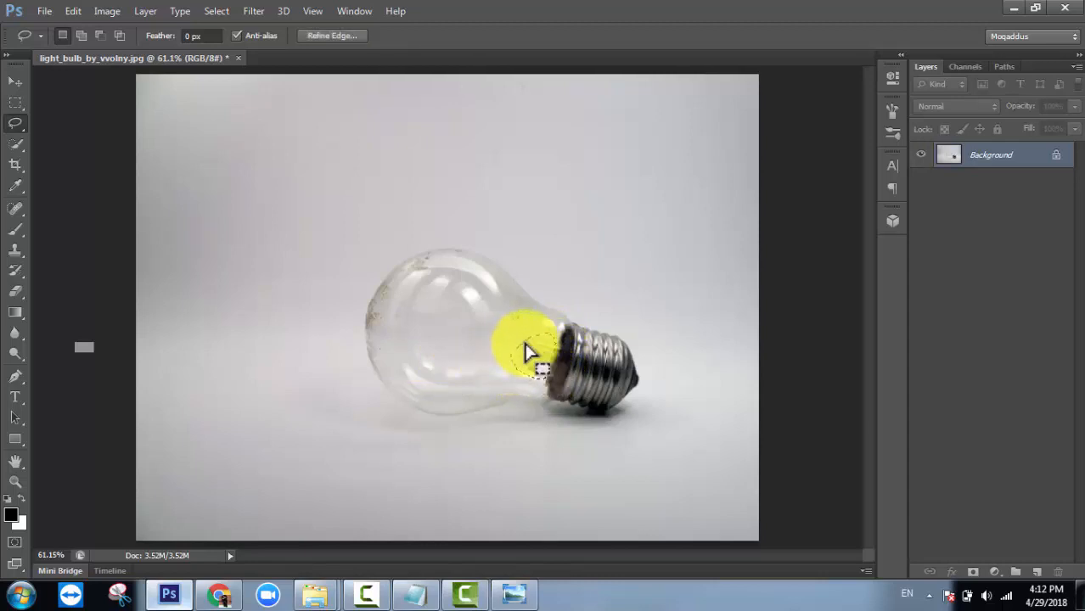
{"action": "key", "text": "shift+F5"}
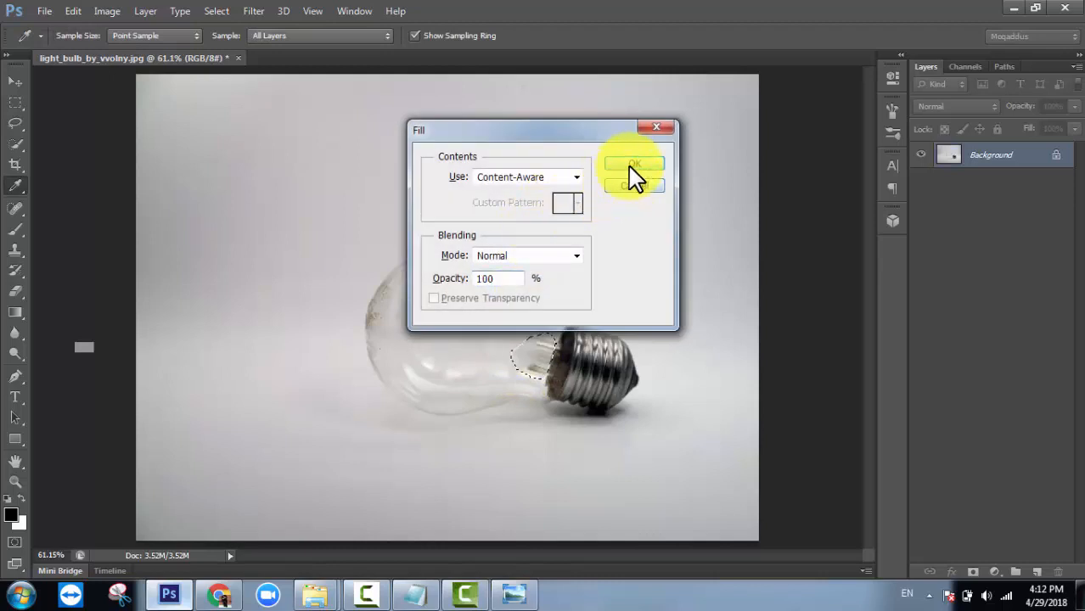
{"action": "left_click", "coordinate": [630, 165]}
{"action": "key", "text": "ctrl+d"}
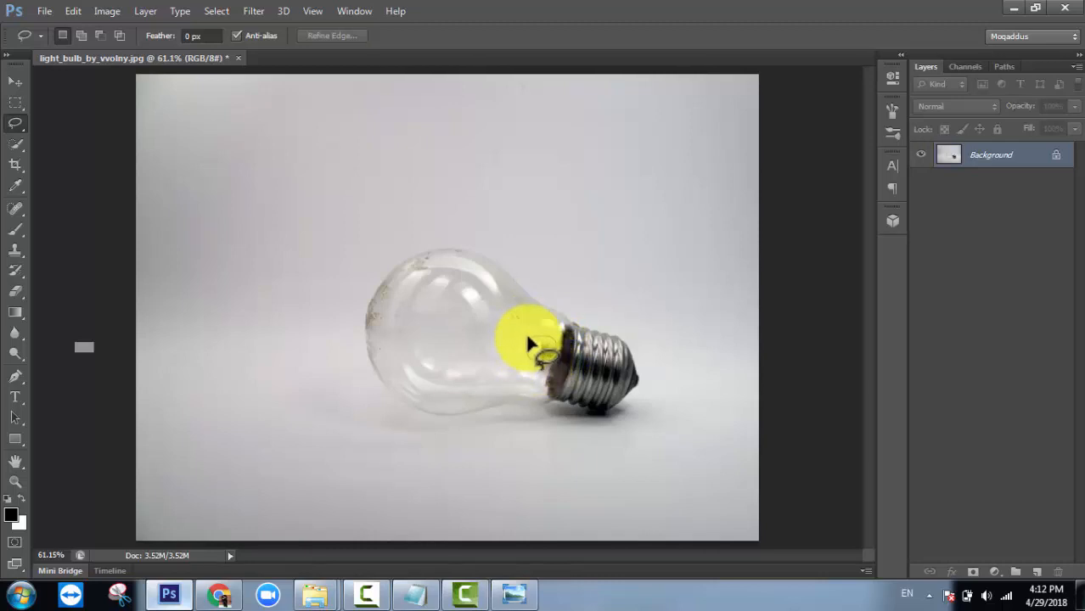
Lasso the dark remnant in the bulb's neck next to the metal base and replace it with a Content-Aware fill
{"action": "left_click_drag", "start_coordinate": [528, 344], "coordinate": [532, 350]}
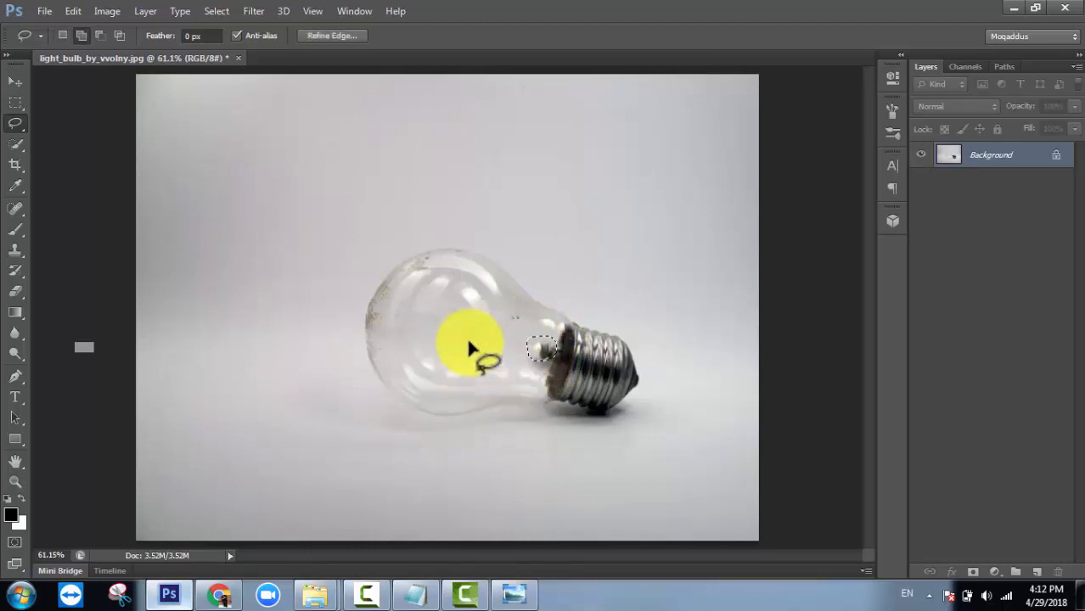
{"action": "key", "text": "shift+BackSpace"}
{"action": "left_click", "coordinate": [643, 168]}
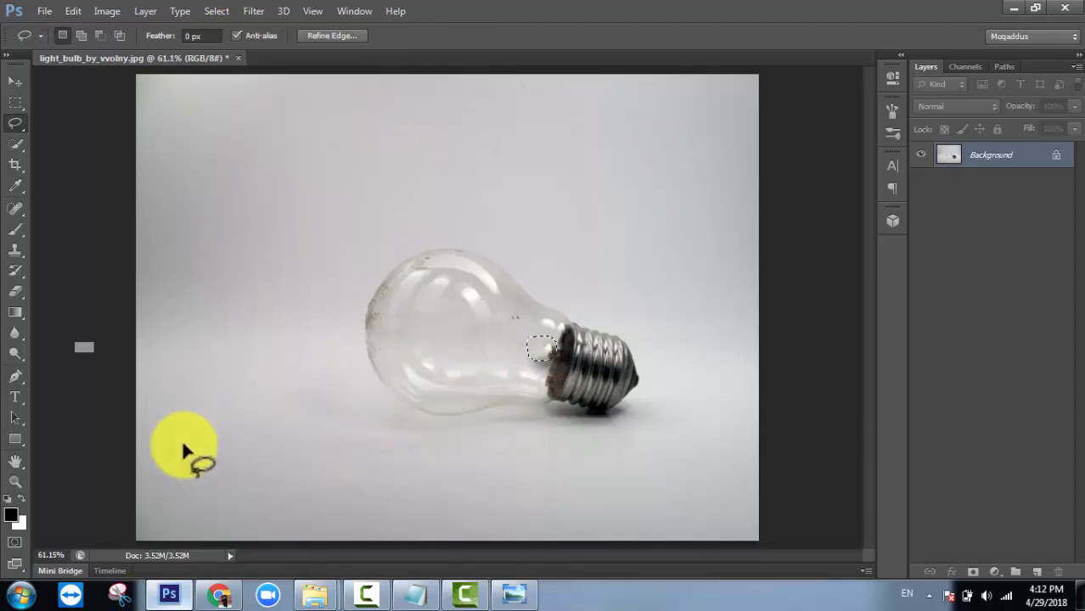
{"action": "left_click", "coordinate": [15, 82]}
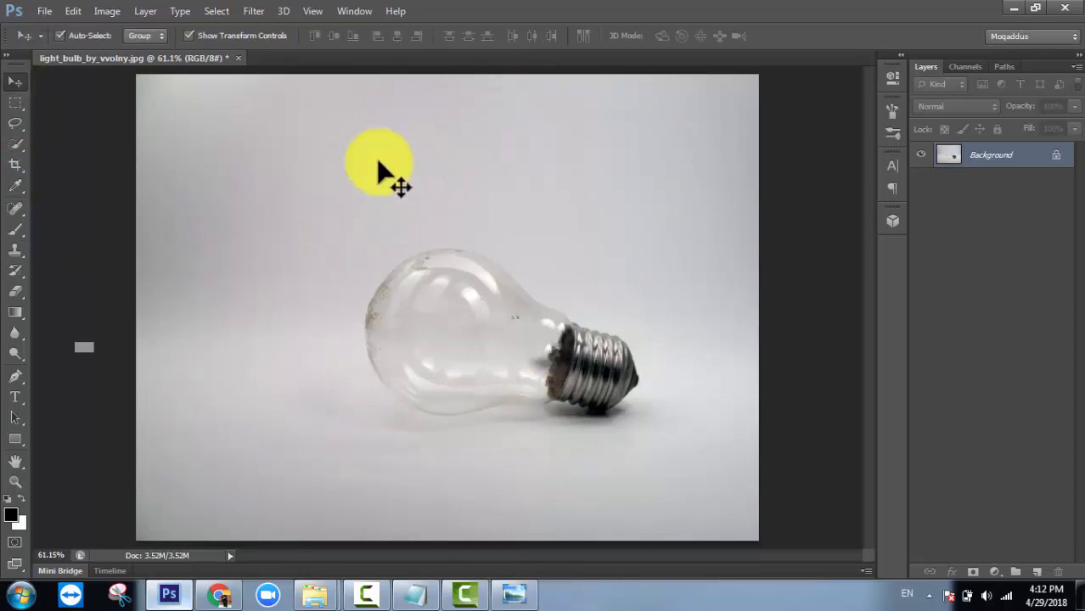
Retouch the dark smudges in the bulb's neck with the Clone Stamp at brush size 50, sampling nearby clear glass
{"action": "left_click", "coordinate": [15, 250]}
{"action": "left_click", "coordinate": [14, 252]}
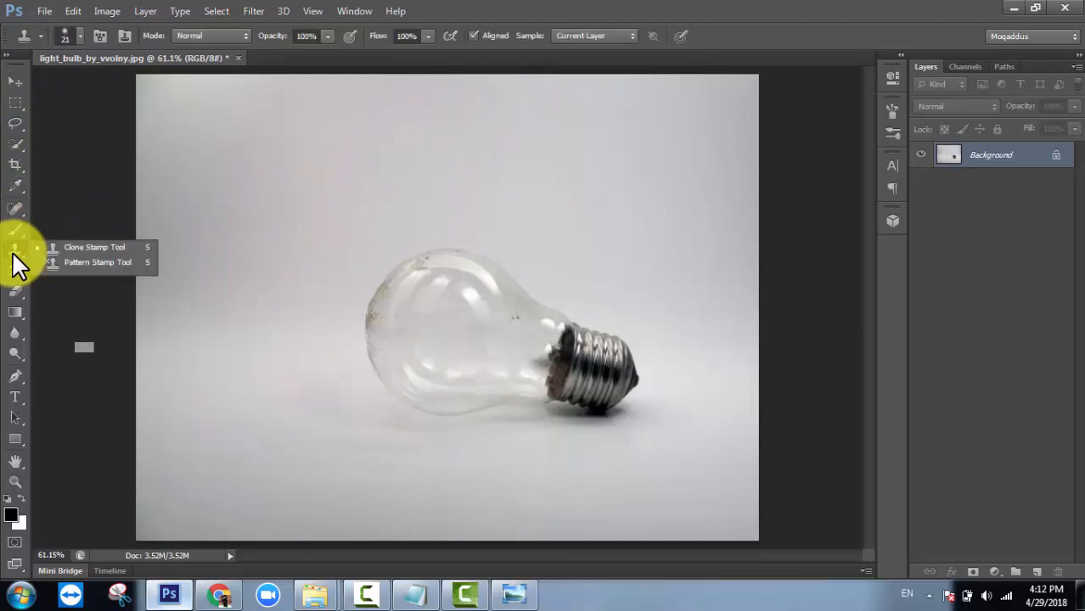
{"action": "left_click", "coordinate": [104, 246]}
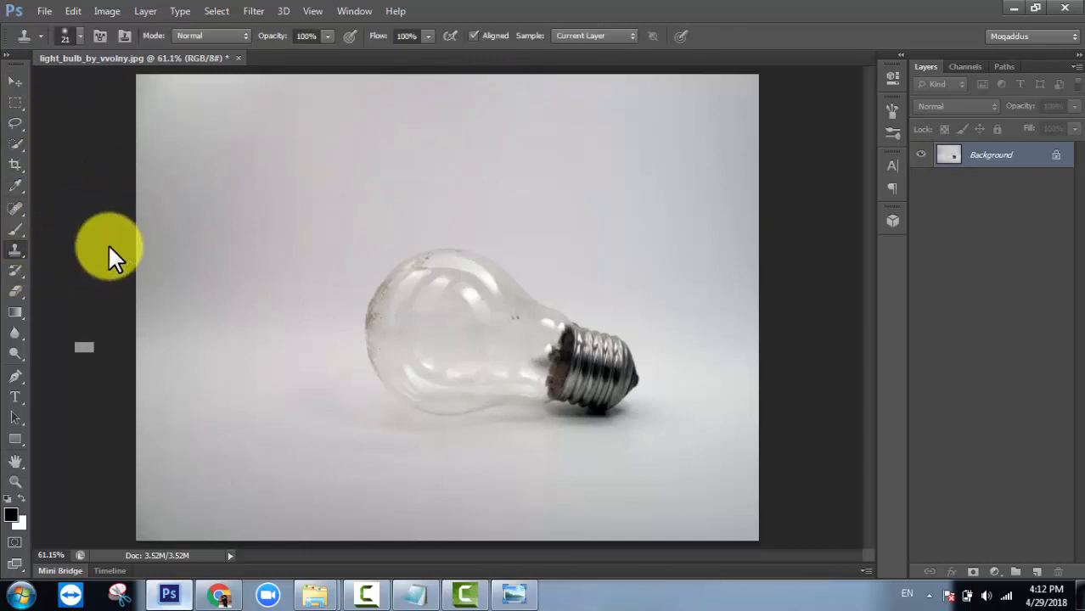
{"action": "left_click", "coordinate": [510, 352], "text": "alt"}
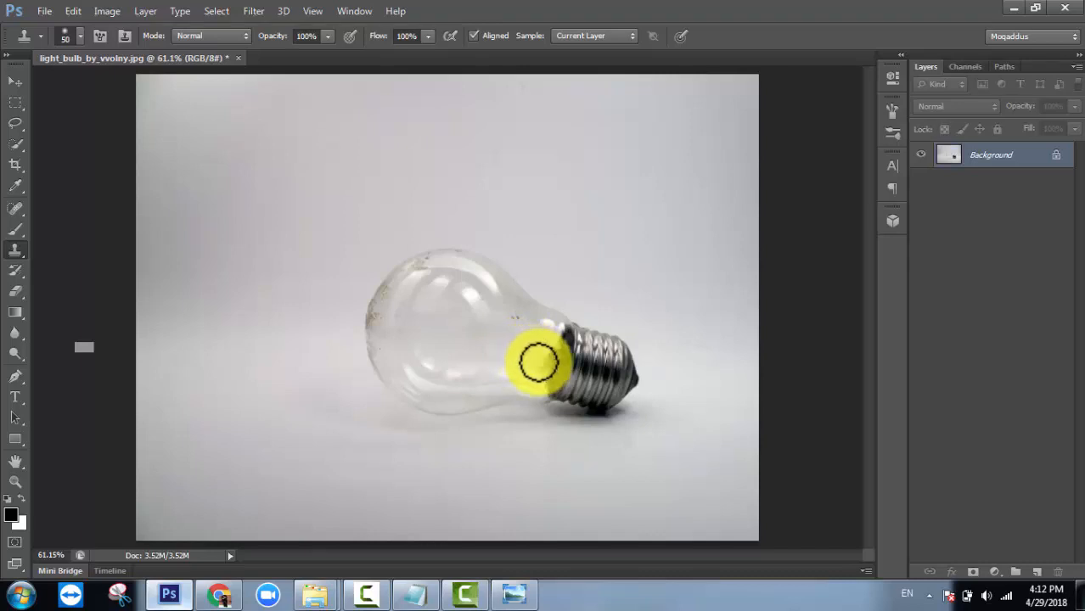
{"action": "left_click", "coordinate": [531, 352], "text": "alt"}
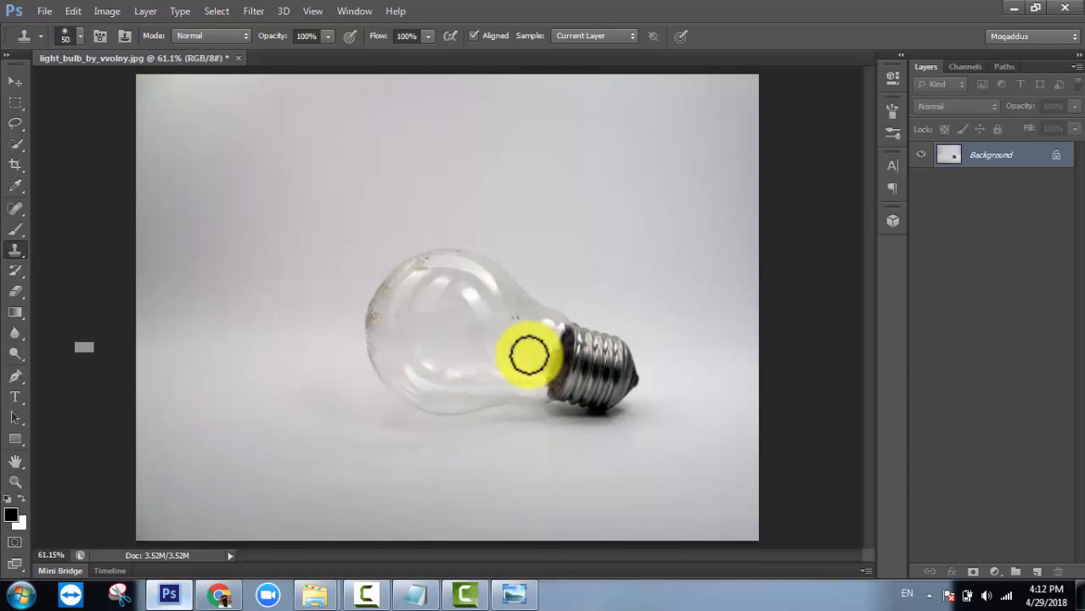
{"action": "left_click", "coordinate": [533, 353], "text": "alt"}
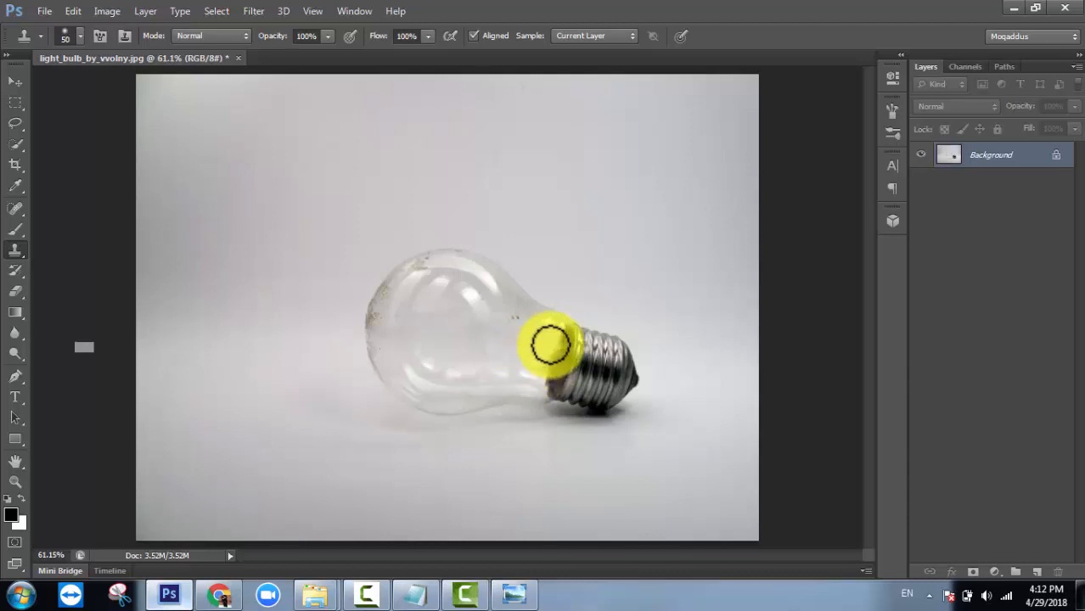
{"action": "left_click", "coordinate": [538, 345], "text": "alt"}
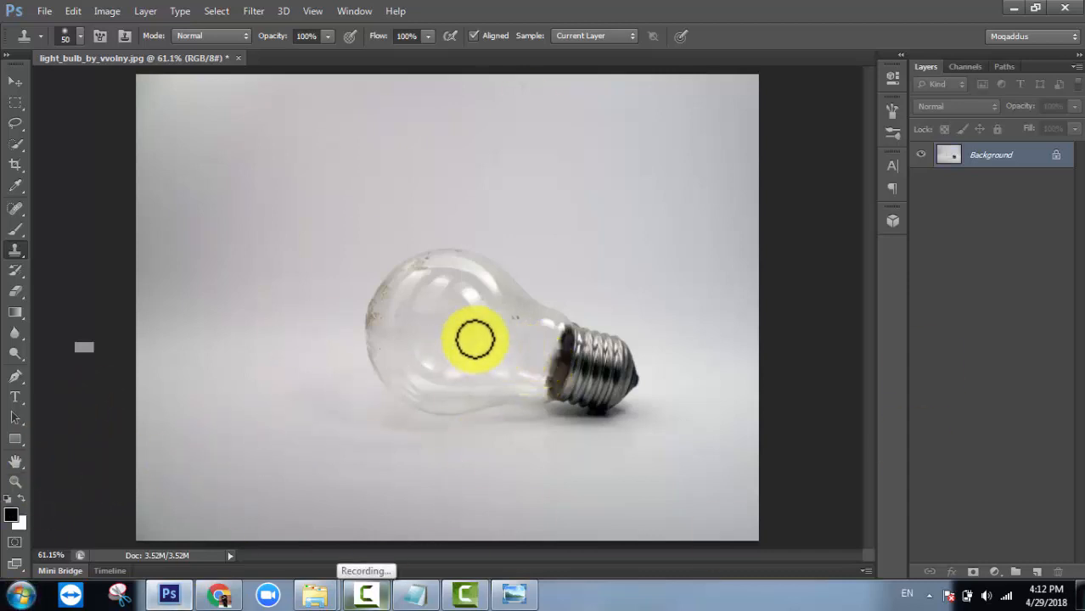
{"action": "left_click", "coordinate": [14, 80]}
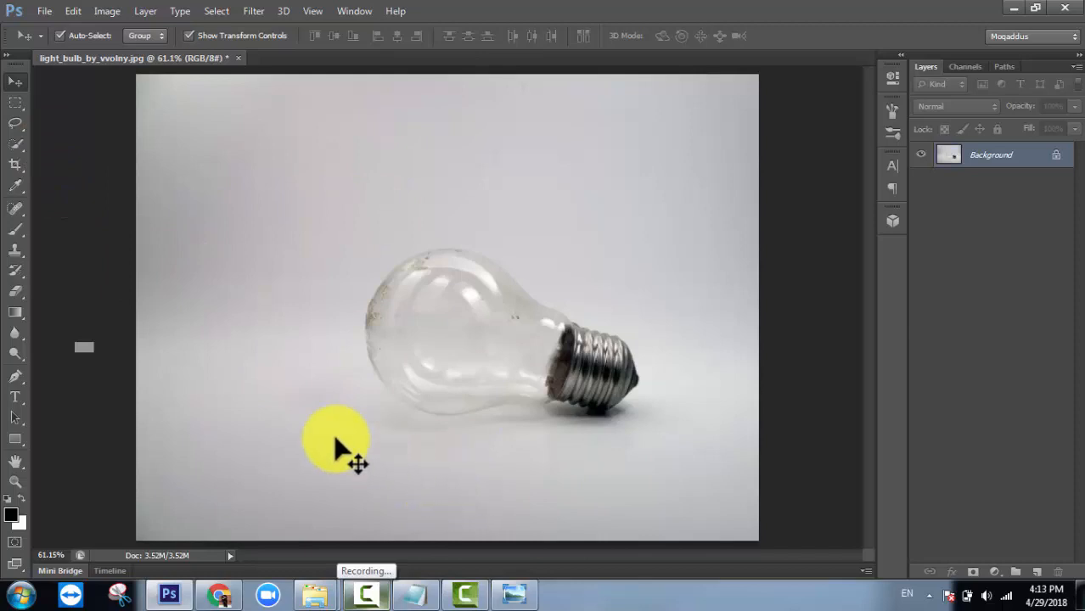
Place the underwater premade background image from the Water Splash In Bulb folder into the light bulb document
{"action": "left_click", "coordinate": [42, 11]}
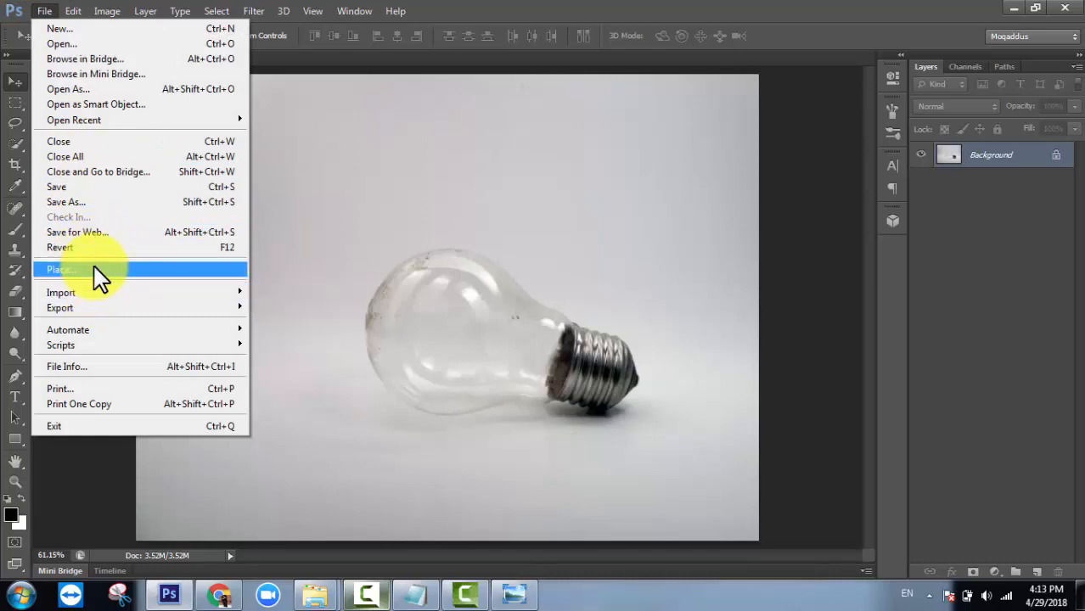
{"action": "left_click", "coordinate": [48, 5]}
{"action": "left_click", "coordinate": [90, 270]}
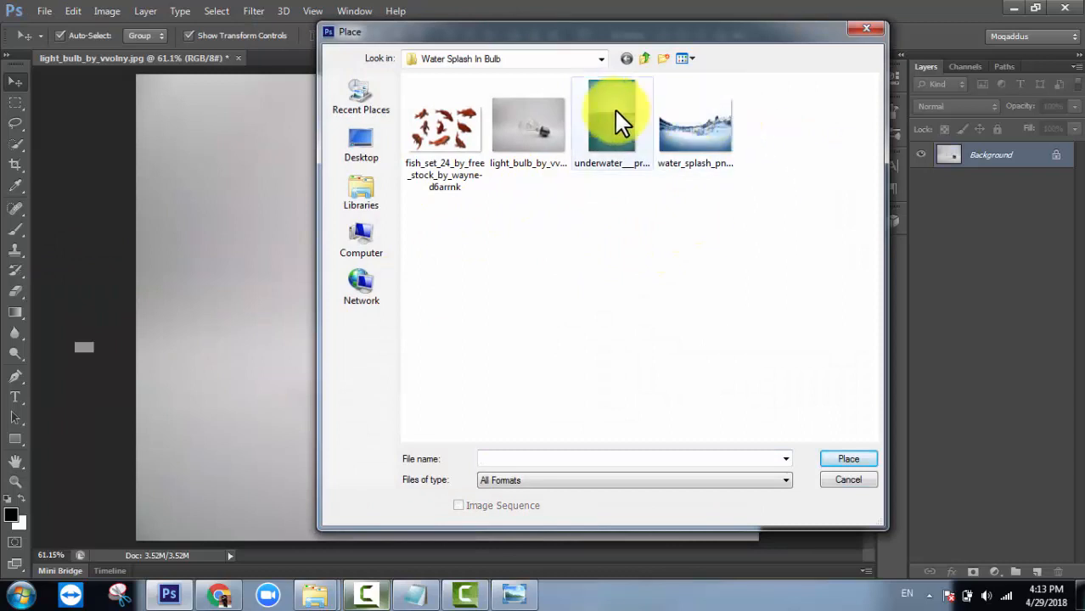
{"action": "left_click", "coordinate": [610, 121]}
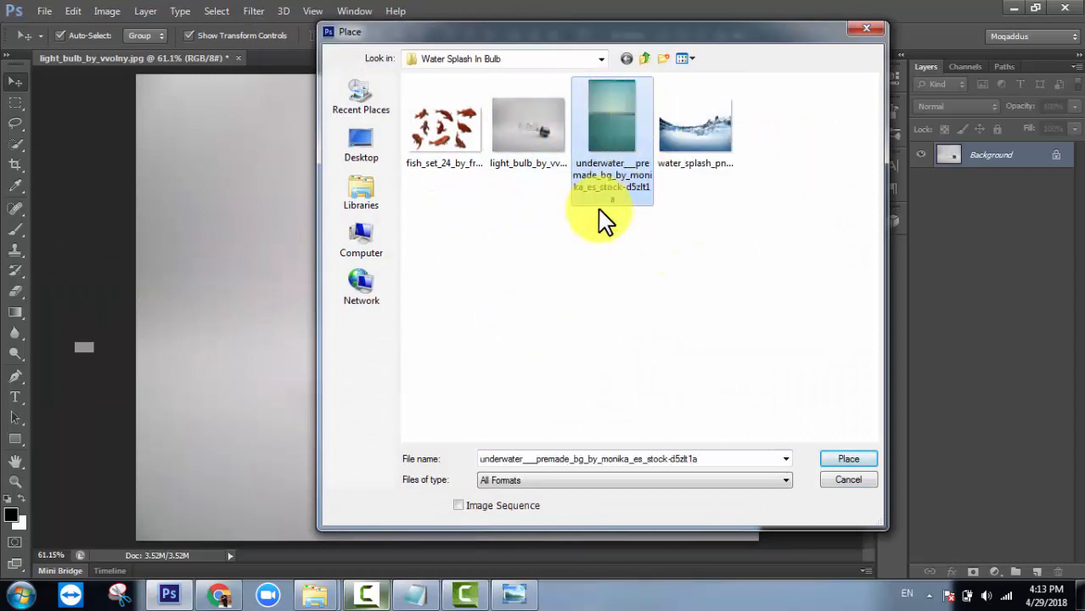
{"action": "double_click", "coordinate": [612, 115]}
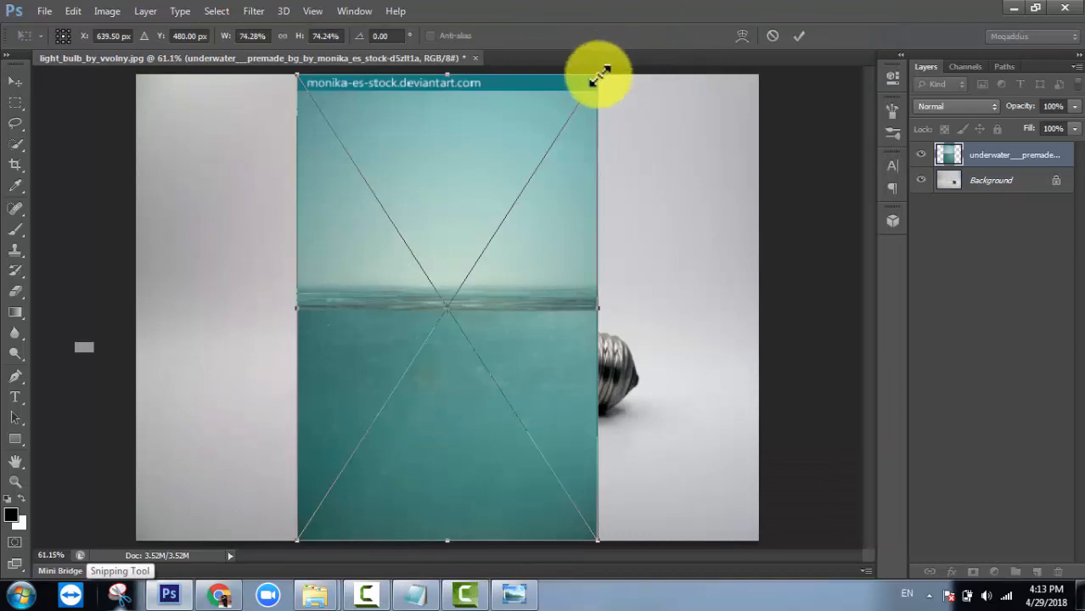
Scale the underwater image to about 50% wide and 52% high at 59% opacity, aligning its waterline across the bulb's middle
{"action": "left_click_drag", "start_coordinate": [597, 75], "coordinate": [557, 142]}
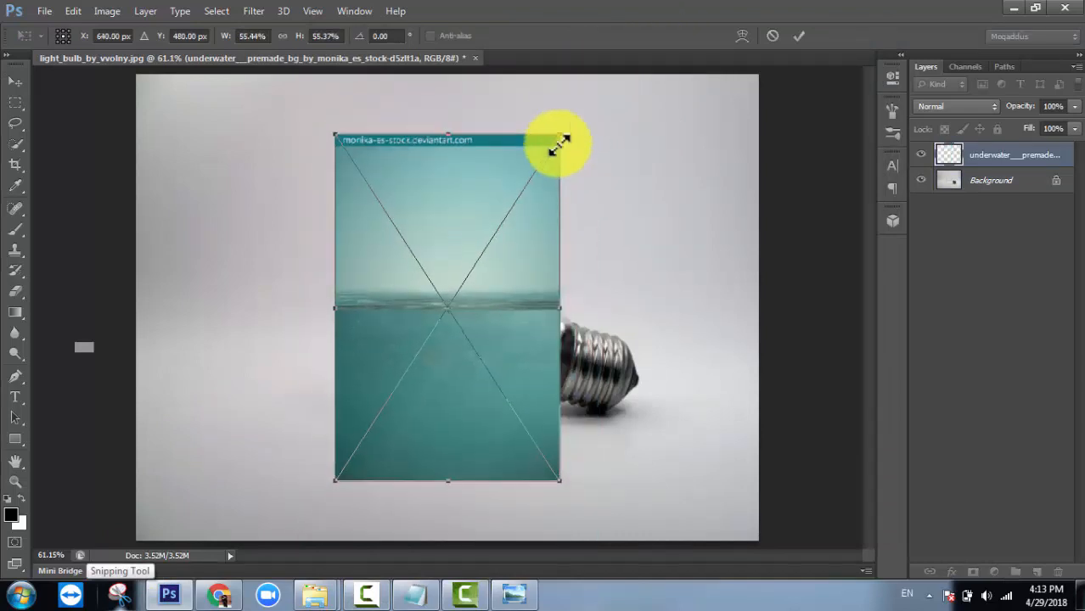
{"action": "left_click_drag", "start_coordinate": [516, 346], "coordinate": [541, 341]}
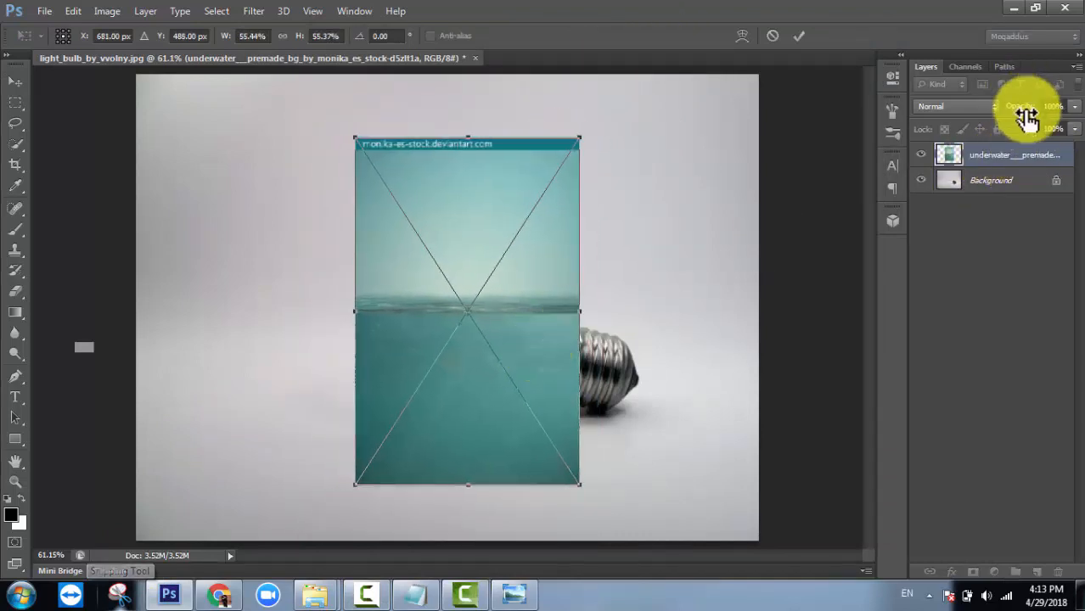
{"action": "left_click_drag", "start_coordinate": [1023, 107], "coordinate": [992, 113]}
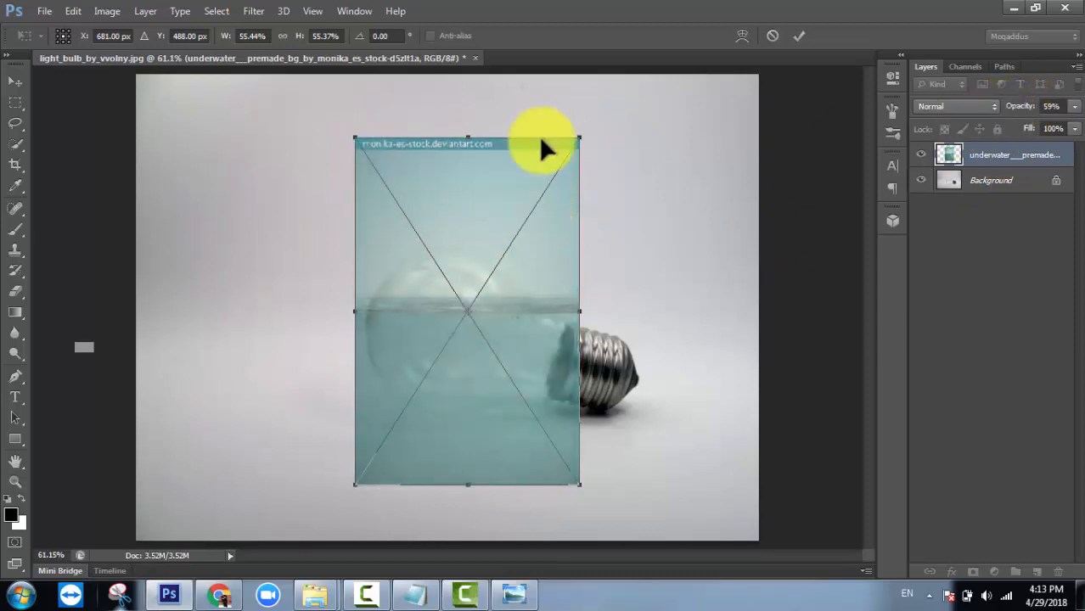
{"action": "left_click_drag", "start_coordinate": [582, 138], "coordinate": [568, 148]}
{"action": "left_click_drag", "start_coordinate": [521, 346], "coordinate": [533, 360]}
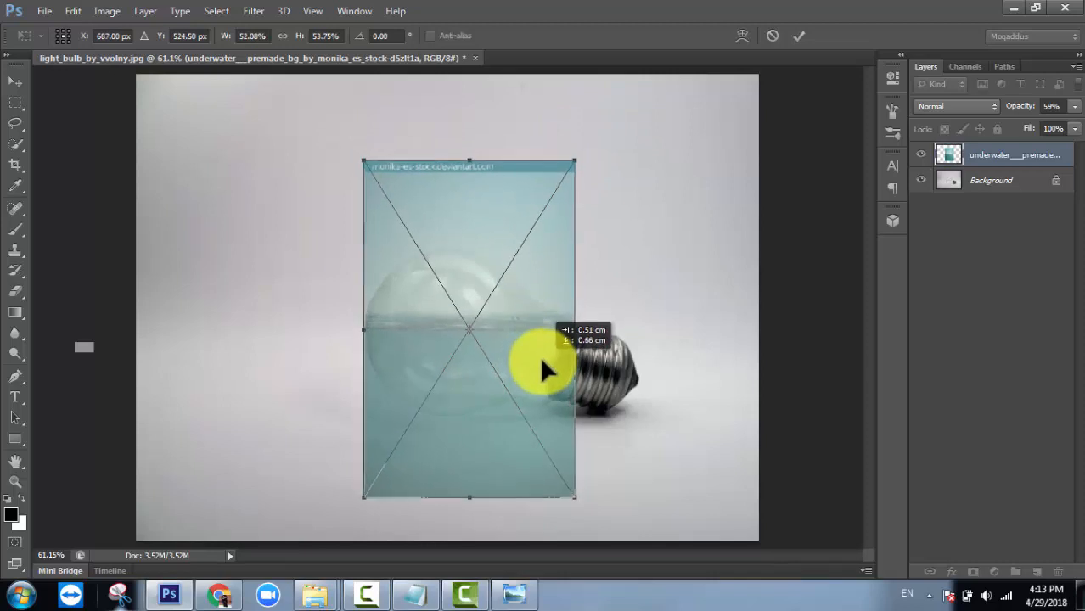
{"action": "mouse_move", "coordinate": [575, 163]}
{"action": "left_mouse_down"}
{"action": "mouse_move", "coordinate": [566, 173]}
{"action": "mouse_move", "coordinate": [577, 174]}
{"action": "left_mouse_up"}
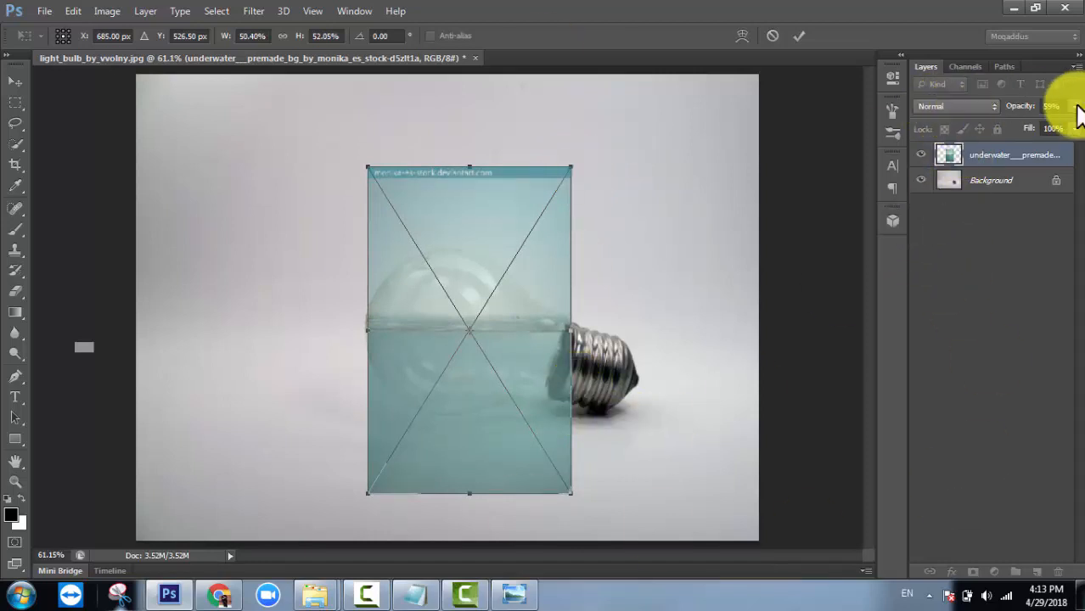
Restore the underwater layer's opacity to 100%, set its blend mode to Multiply and commit the placement
{"action": "left_click_drag", "start_coordinate": [1019, 119], "coordinate": [1077, 109]}
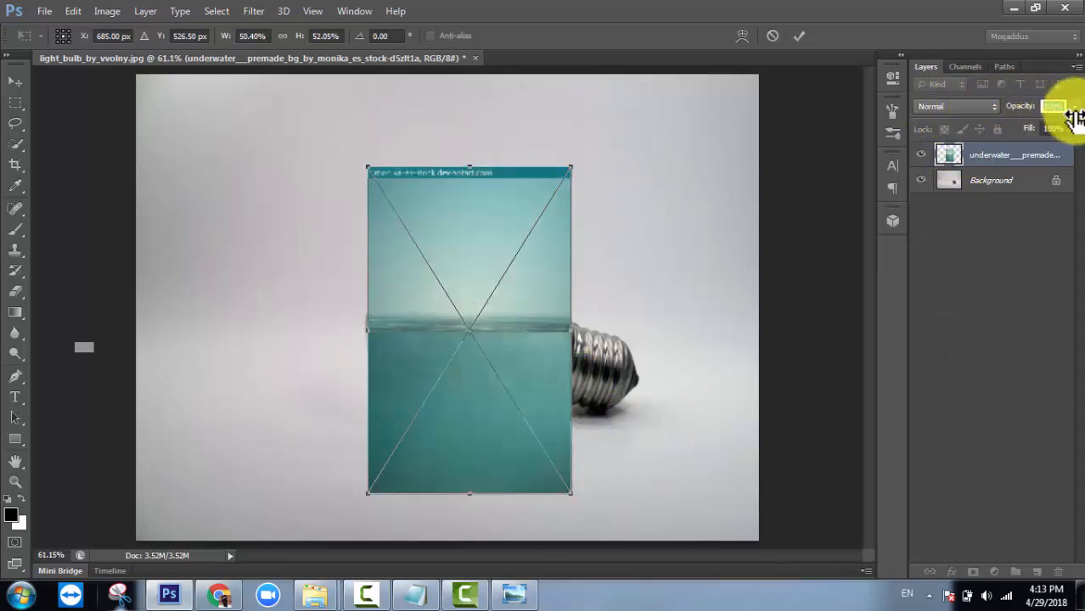
{"action": "left_click", "coordinate": [938, 107]}
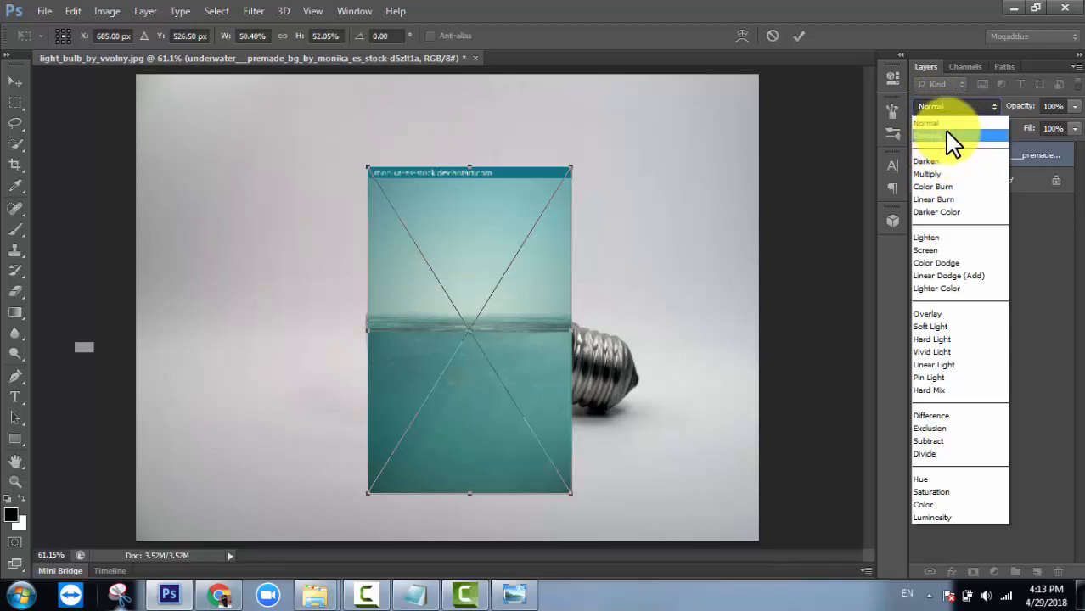
{"action": "left_click", "coordinate": [947, 122]}
{"action": "left_click", "coordinate": [946, 107]}
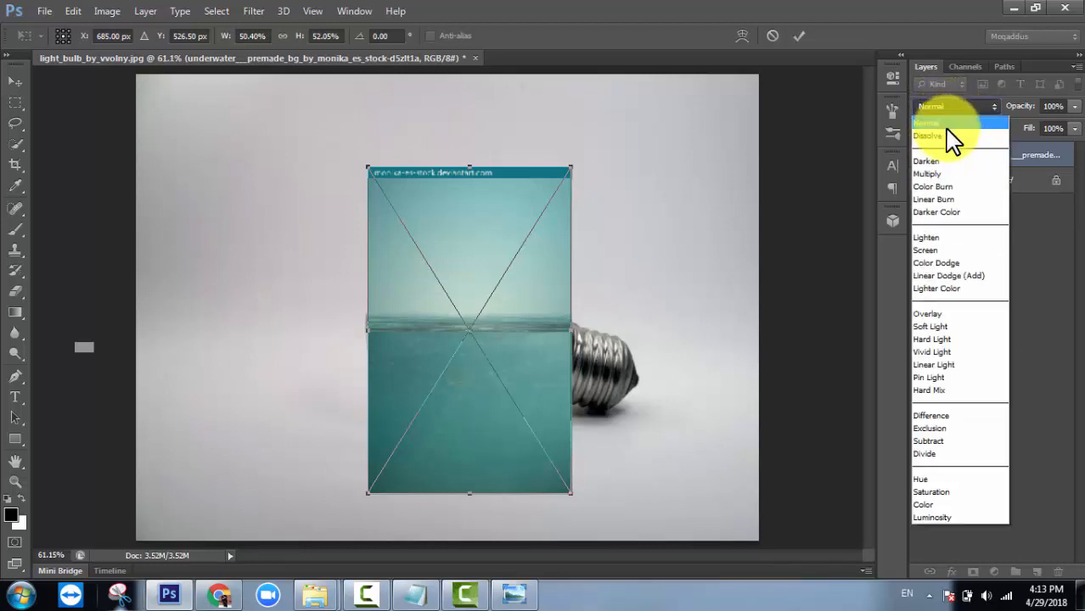
{"action": "left_click", "coordinate": [937, 161]}
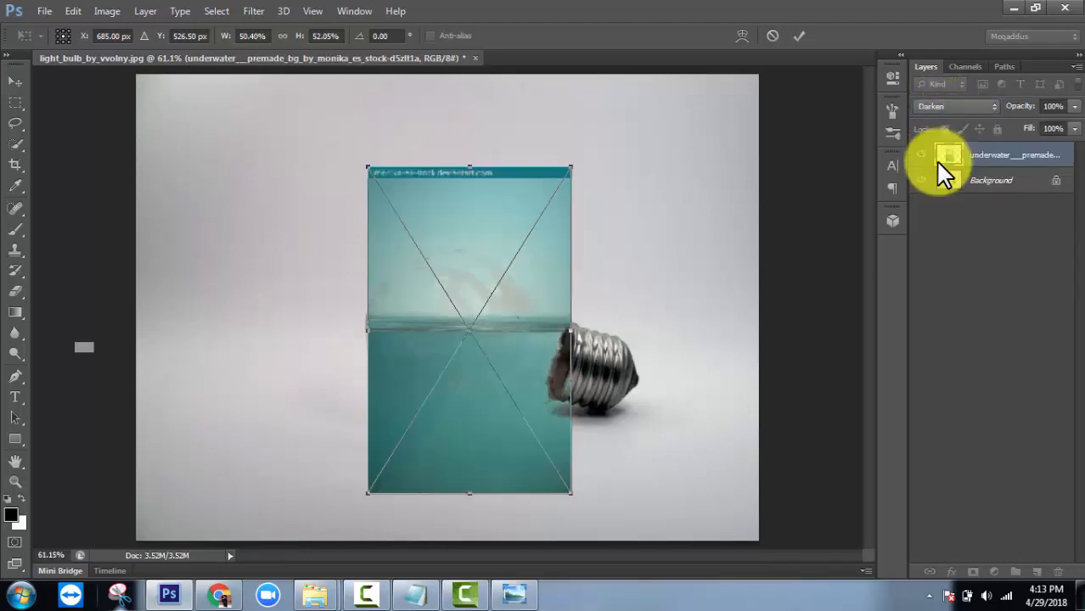
{"action": "left_click", "coordinate": [956, 106]}
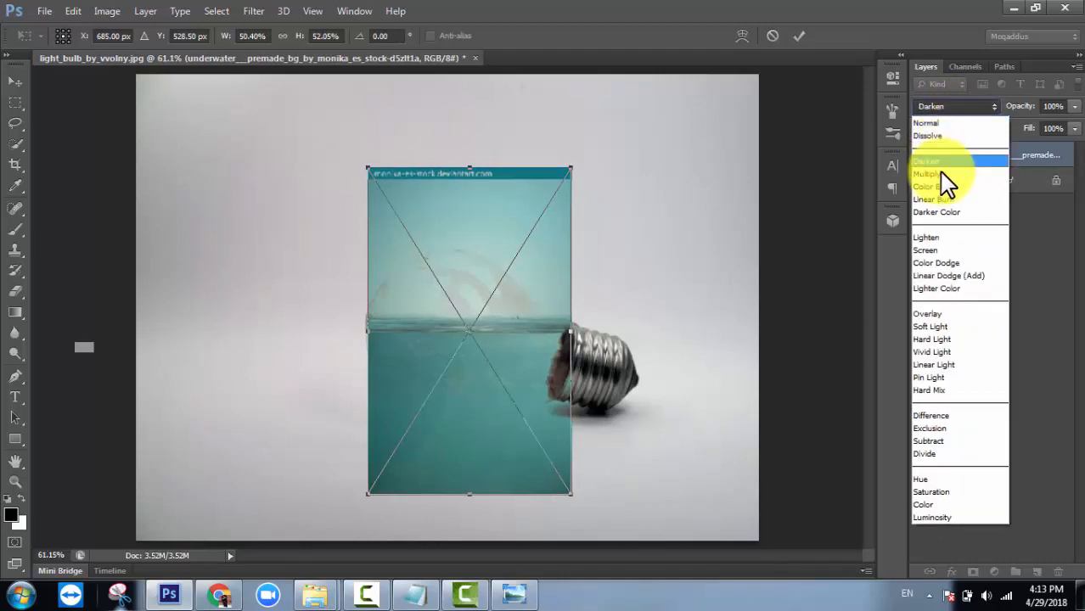
{"action": "left_click", "coordinate": [941, 174]}
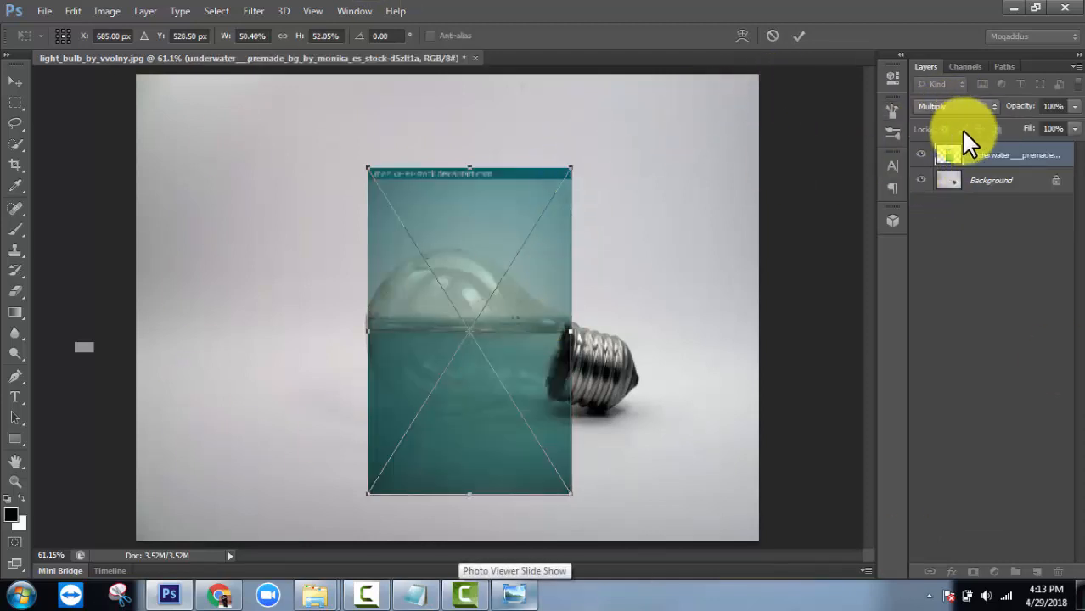
{"action": "left_click", "coordinate": [960, 107]}
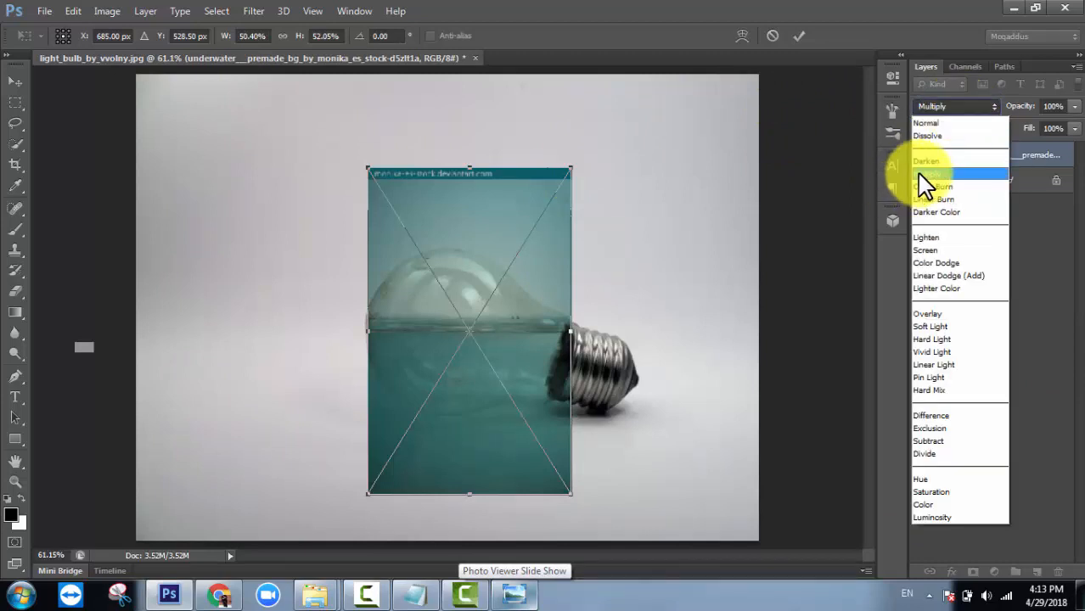
{"action": "left_click", "coordinate": [919, 174]}
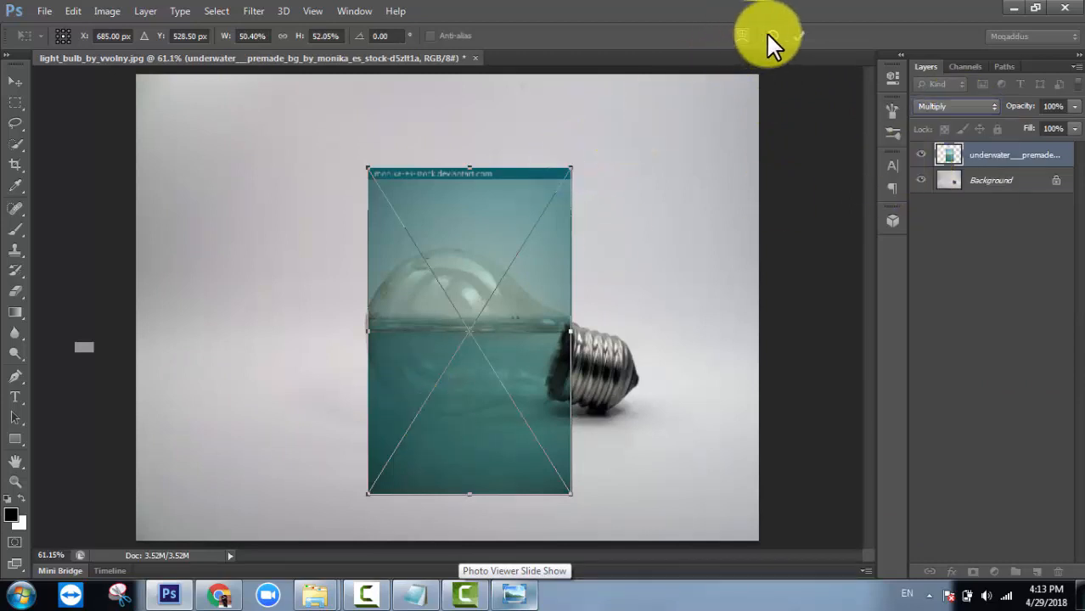
{"action": "left_click", "coordinate": [799, 36]}
Select the underwater layer, compare the image with it hidden and shown, and add a layer mask
{"action": "left_click", "coordinate": [1057, 303]}
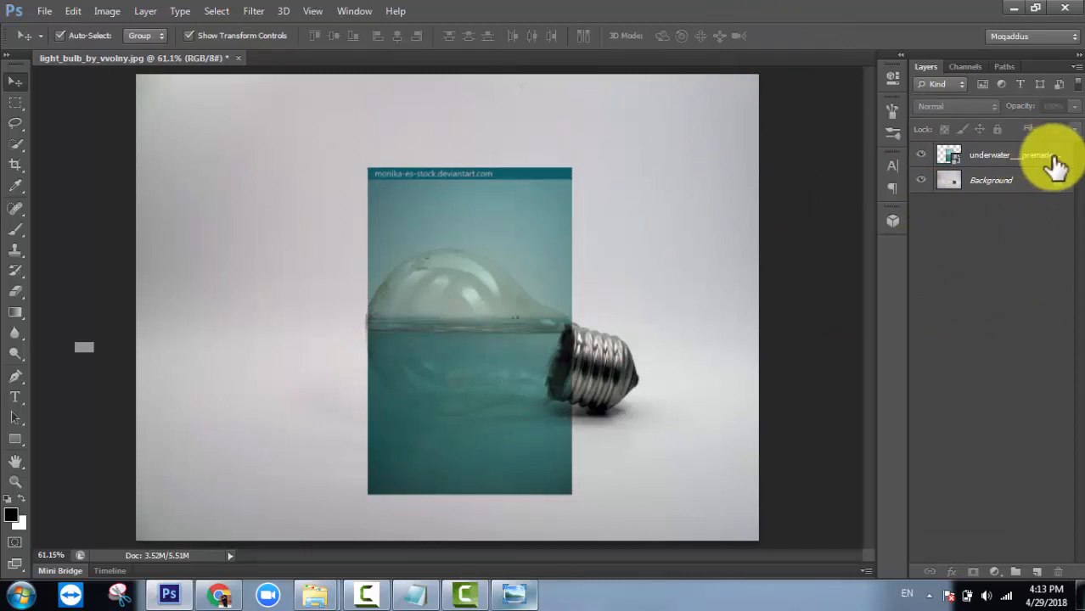
{"action": "left_click", "coordinate": [1056, 166]}
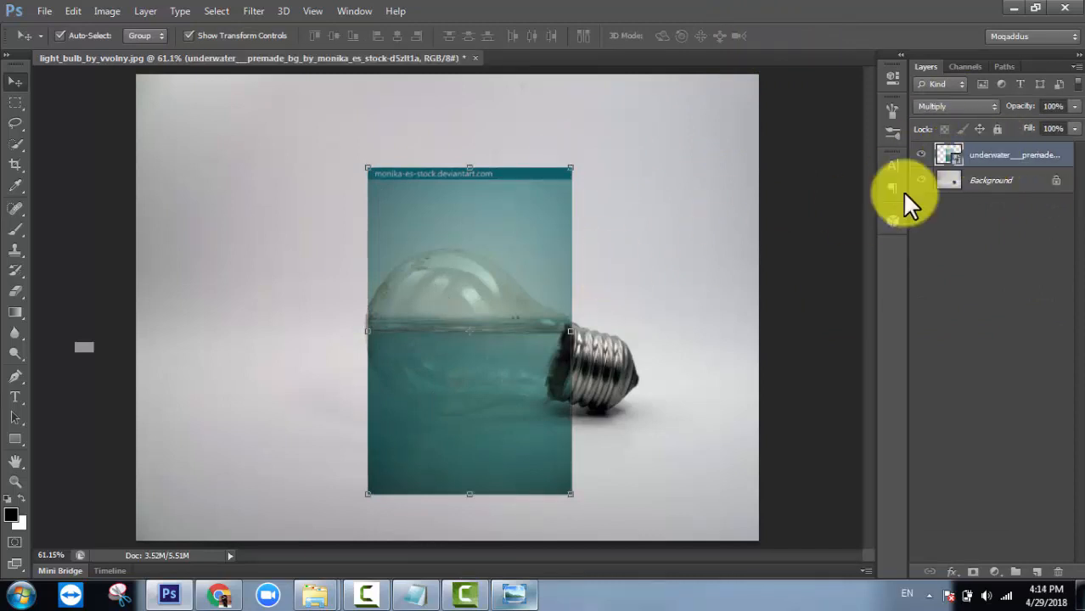
{"action": "left_click", "coordinate": [921, 156]}
{"action": "left_click", "coordinate": [922, 156]}
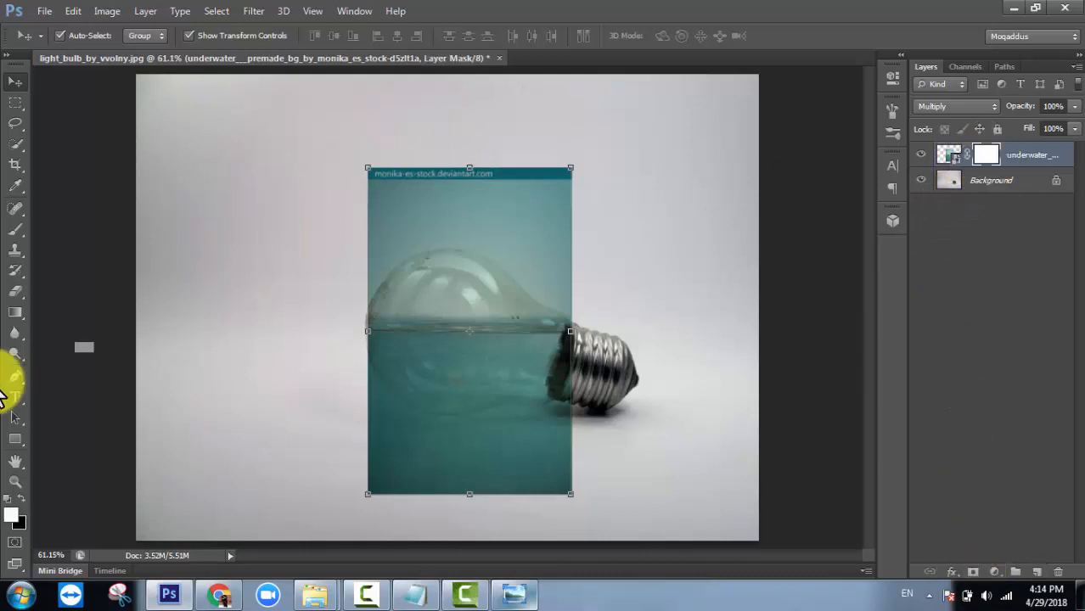
Paint black on the mask with a 175 px brush at 100% opacity, hiding the image above the waterline and around the bulb's underside
{"action": "left_click", "coordinate": [13, 229]}
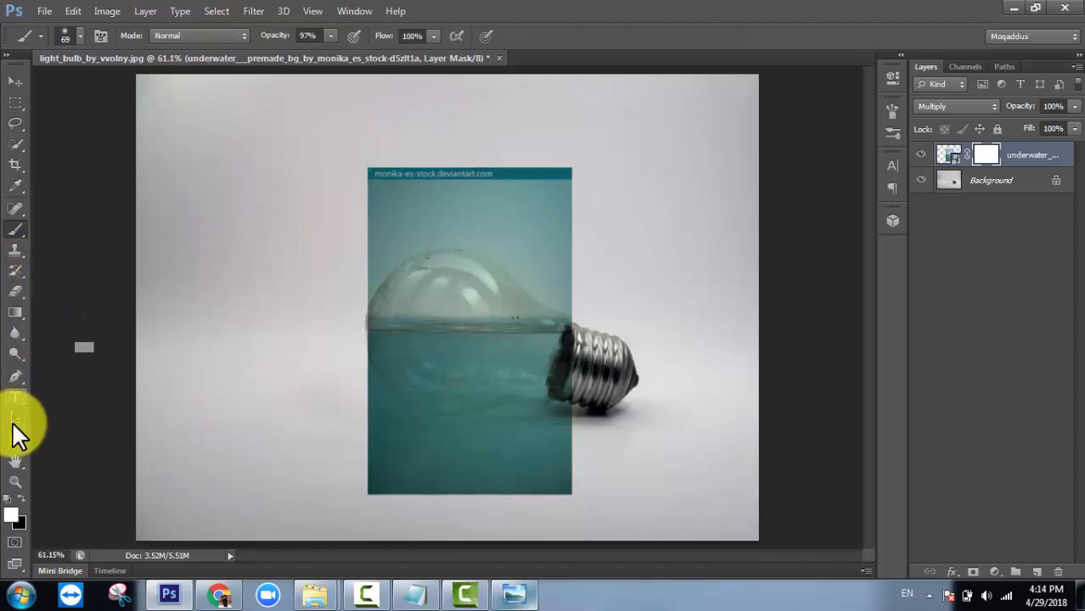
{"action": "left_click", "coordinate": [20, 499]}
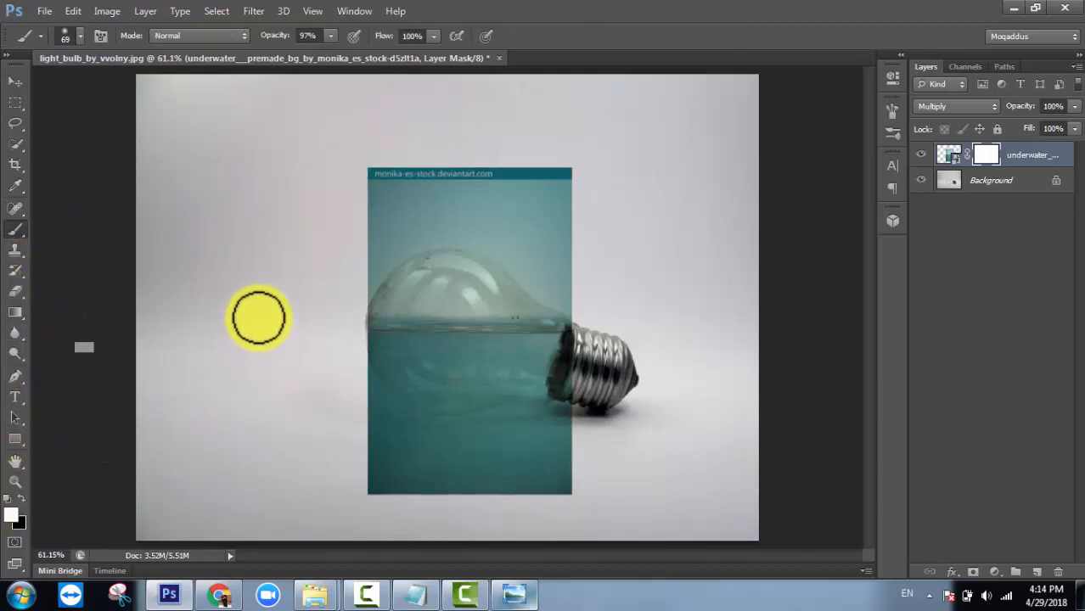
{"action": "left_click", "coordinate": [23, 496]}
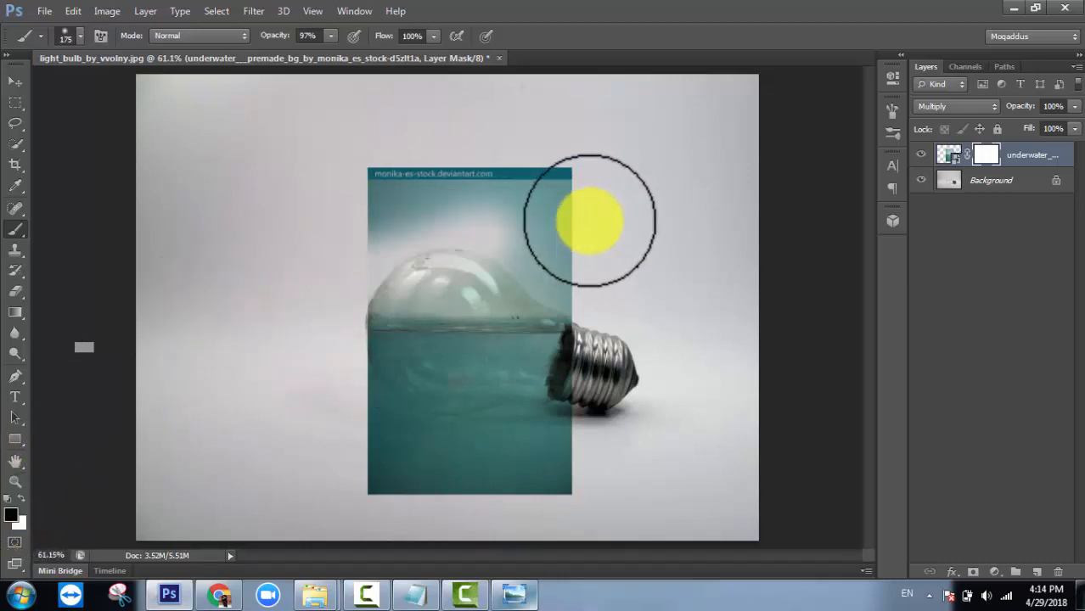
{"action": "mouse_move", "coordinate": [590, 220]}
{"action": "left_mouse_down"}
{"action": "mouse_move", "coordinate": [290, 208]}
{"action": "mouse_move", "coordinate": [366, 177]}
{"action": "mouse_move", "coordinate": [436, 239]}
{"action": "mouse_move", "coordinate": [369, 255]}
{"action": "mouse_move", "coordinate": [355, 269]}
{"action": "mouse_move", "coordinate": [460, 284]}
{"action": "mouse_move", "coordinate": [569, 276]}
{"action": "mouse_move", "coordinate": [577, 163]}
{"action": "mouse_move", "coordinate": [571, 176]}
{"action": "mouse_move", "coordinate": [264, 157]}
{"action": "mouse_move", "coordinate": [350, 181]}
{"action": "mouse_move", "coordinate": [264, 51]}
{"action": "mouse_move", "coordinate": [339, 36]}
{"action": "left_mouse_up"}
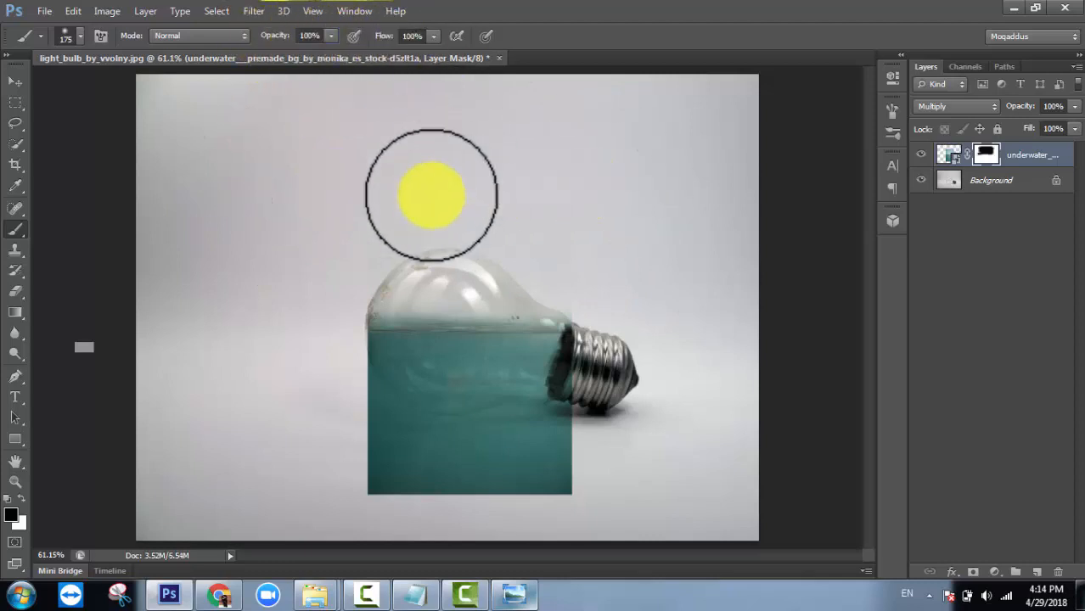
{"action": "mouse_move", "coordinate": [335, 441]}
{"action": "left_mouse_down"}
{"action": "mouse_move", "coordinate": [614, 455]}
{"action": "mouse_move", "coordinate": [311, 518]}
{"action": "mouse_move", "coordinate": [464, 503]}
{"action": "mouse_move", "coordinate": [595, 427]}
{"action": "mouse_move", "coordinate": [537, 452]}
{"action": "mouse_move", "coordinate": [601, 437]}
{"action": "mouse_move", "coordinate": [409, 472]}
{"action": "mouse_move", "coordinate": [360, 450]}
{"action": "mouse_move", "coordinate": [335, 411]}
{"action": "mouse_move", "coordinate": [406, 462]}
{"action": "mouse_move", "coordinate": [342, 422]}
{"action": "mouse_move", "coordinate": [331, 367]}
{"action": "mouse_move", "coordinate": [291, 320]}
{"action": "left_mouse_up"}
{"action": "key", "text": "bracketleft"}
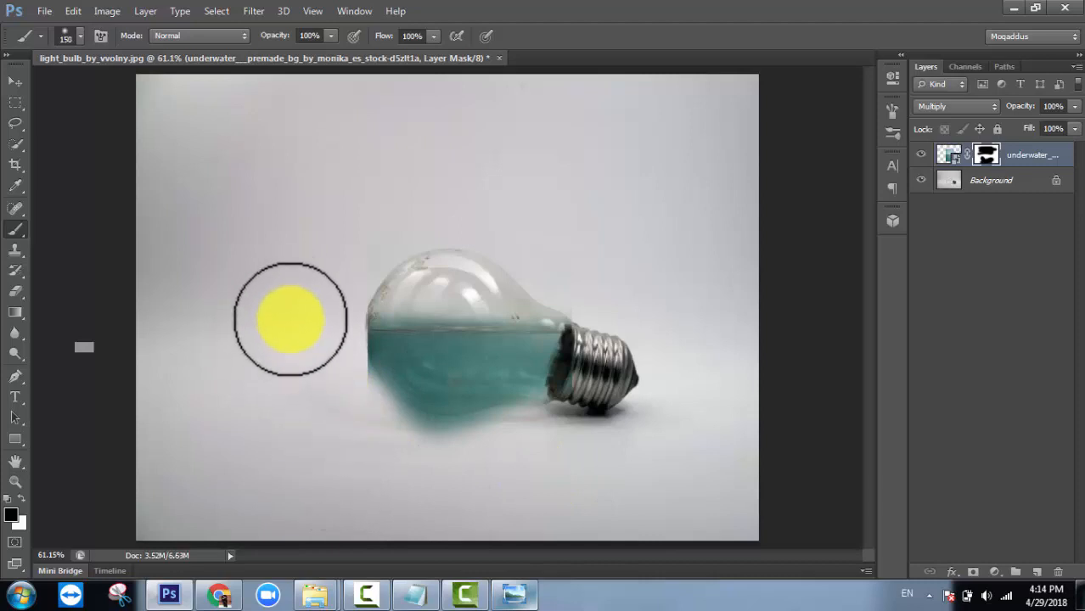
Mask the water spilling outside the bulb's lower curve and outer end with a 90 px brush
{"action": "left_click", "coordinate": [80, 34]}
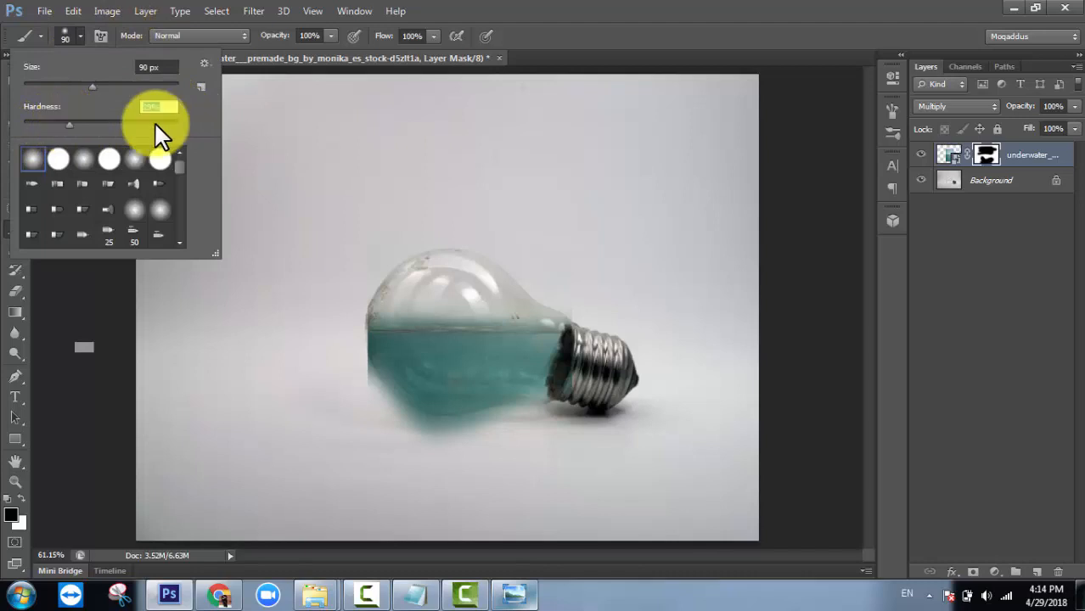
{"action": "left_click", "coordinate": [557, 48]}
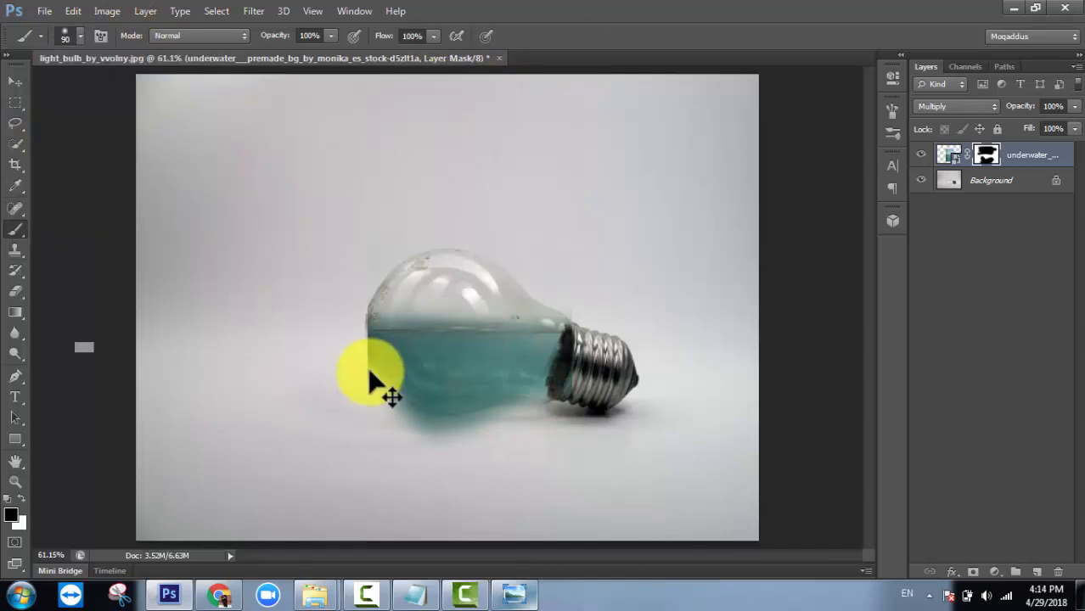
{"action": "key", "text": "ctrl+plus"}
{"action": "key", "text": "ctrl+plus"}
{"action": "key", "text": "ctrl+plus"}
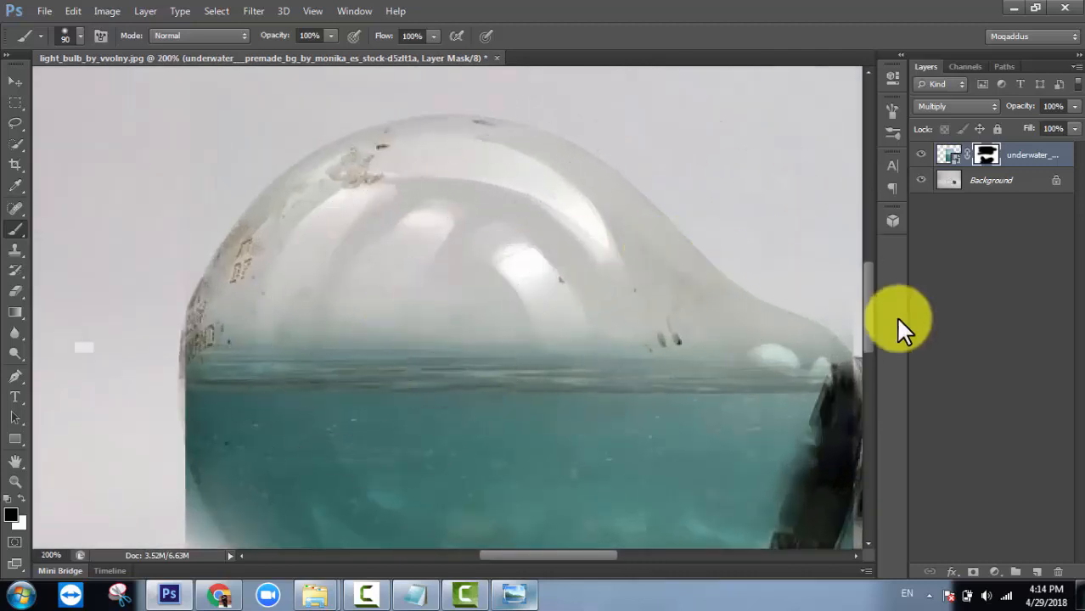
{"action": "left_click_drag", "start_coordinate": [869, 319], "coordinate": [872, 369]}
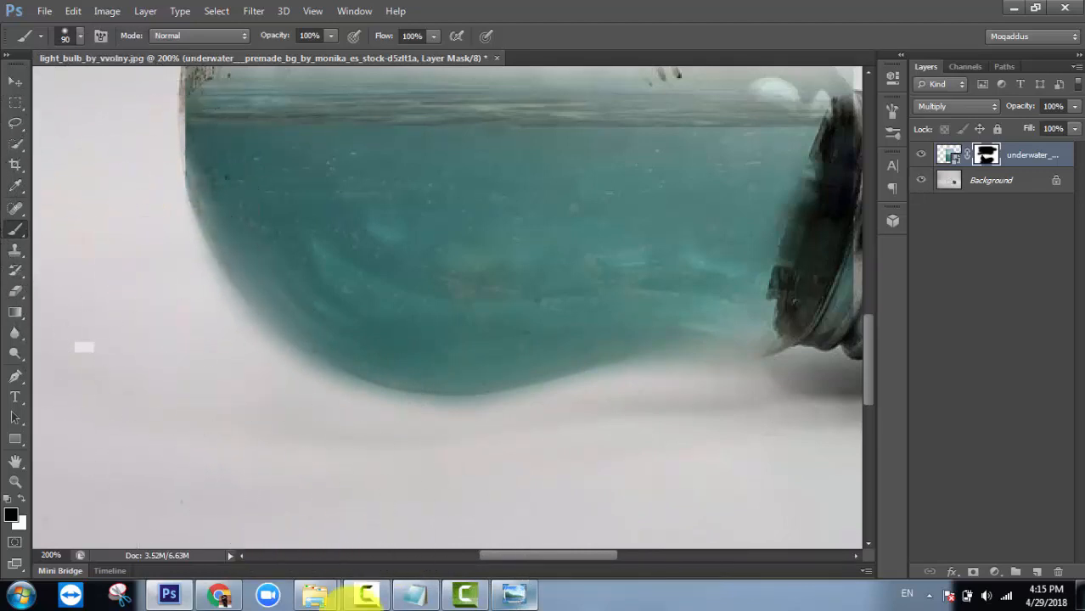
Set the brush hardness to 48%, reduce its size to 30 px and sharpen the water mask along the glass's lower edge
{"action": "left_click", "coordinate": [80, 36]}
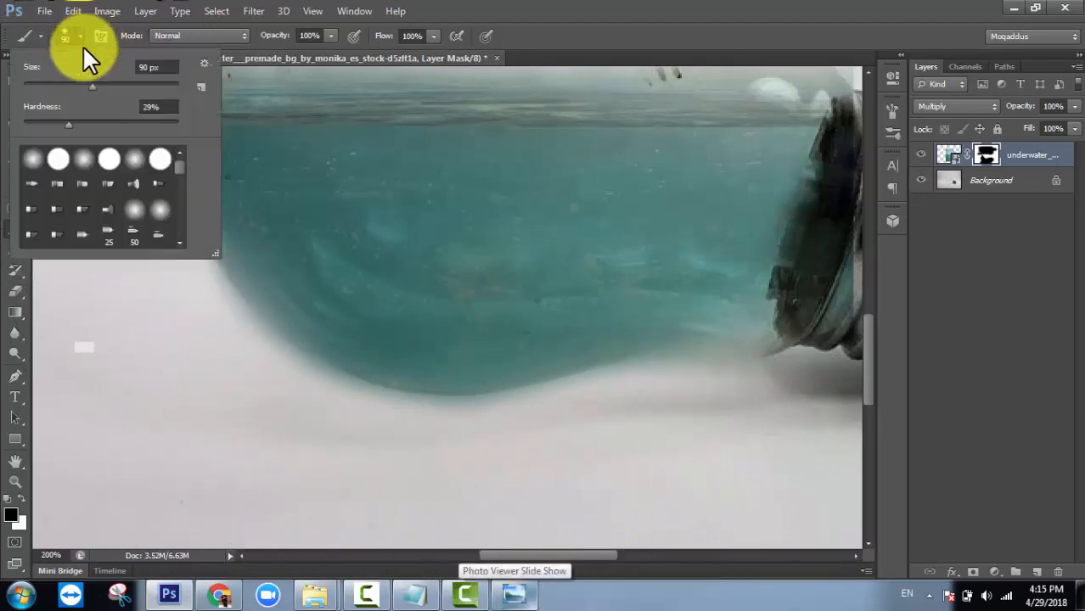
{"action": "left_click_drag", "start_coordinate": [68, 124], "coordinate": [102, 120]}
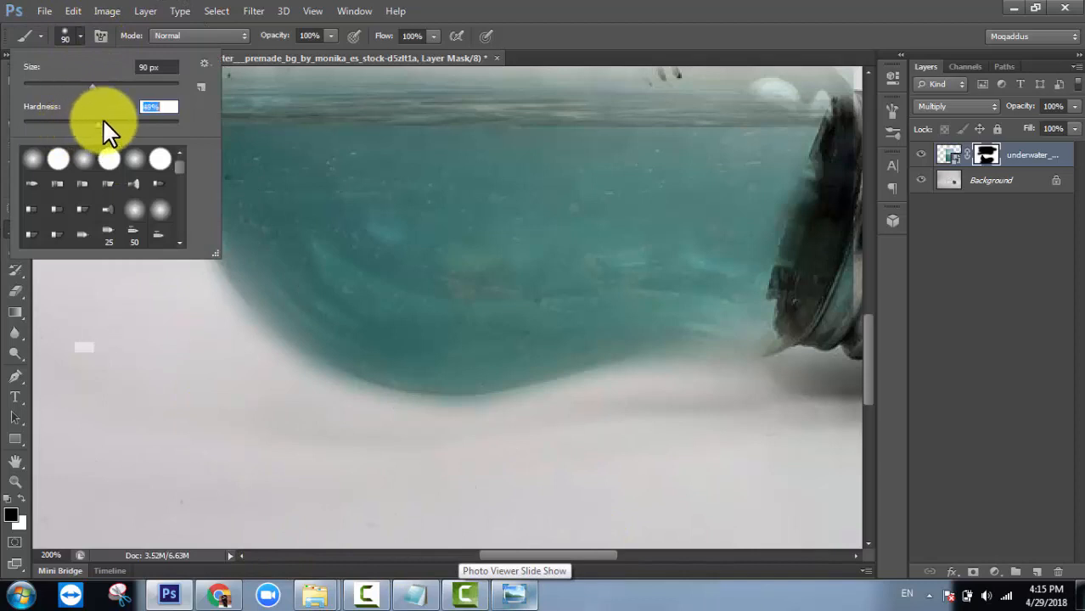
{"action": "left_click", "coordinate": [663, 35]}
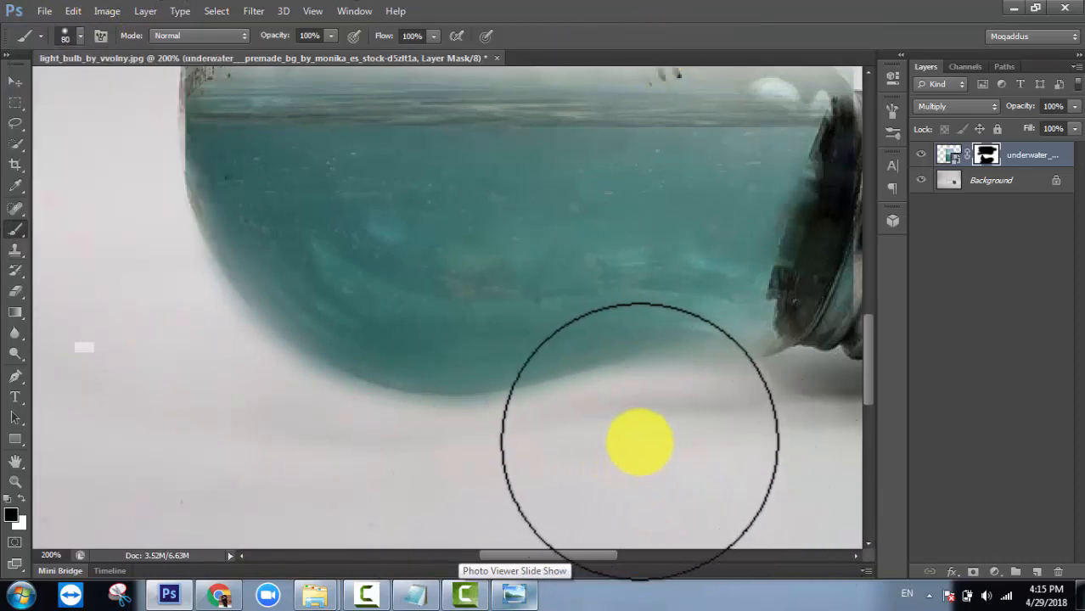
{"action": "key", "text": "bracketleft"}
{"action": "key", "text": "bracketleft"}
{"action": "key", "text": "bracketleft"}
{"action": "key", "text": "bracketleft"}
{"action": "key", "text": "bracketleft"}
{"action": "key", "text": "bracketleft"}
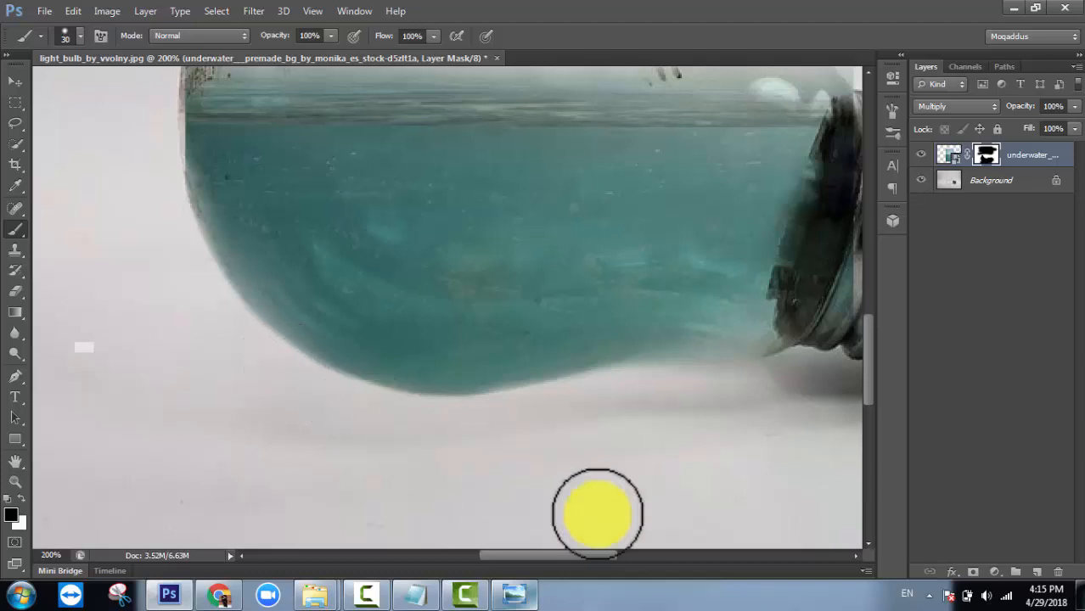
Paint white on the underwater layer's mask with the 30 px brush to restore water along the bulb's underside up to the screw cap
{"action": "left_click_drag", "start_coordinate": [586, 560], "coordinate": [650, 562]}
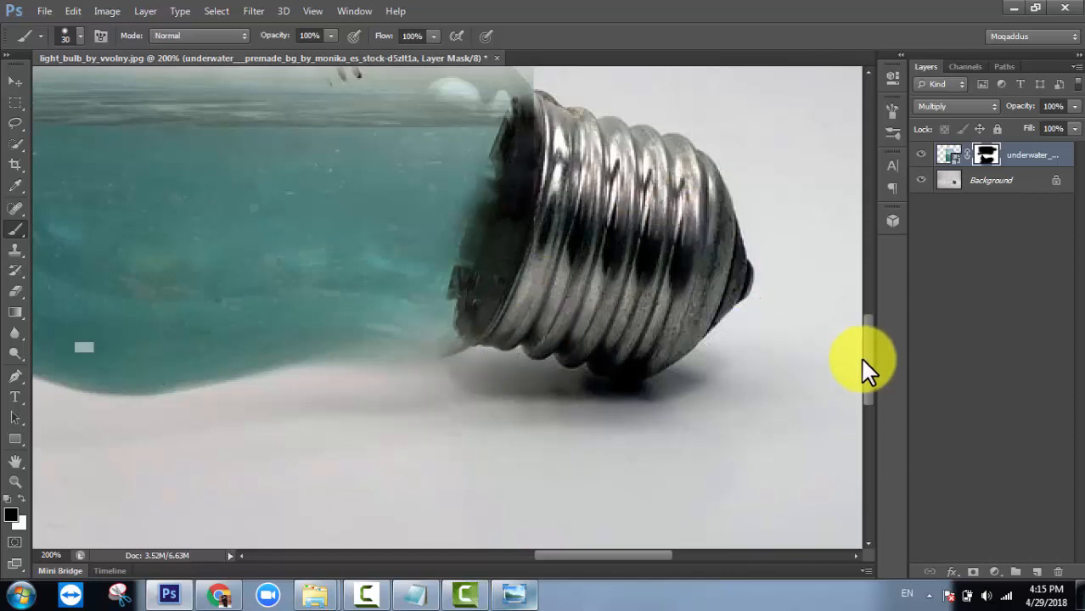
{"action": "left_click_drag", "start_coordinate": [866, 358], "coordinate": [863, 322]}
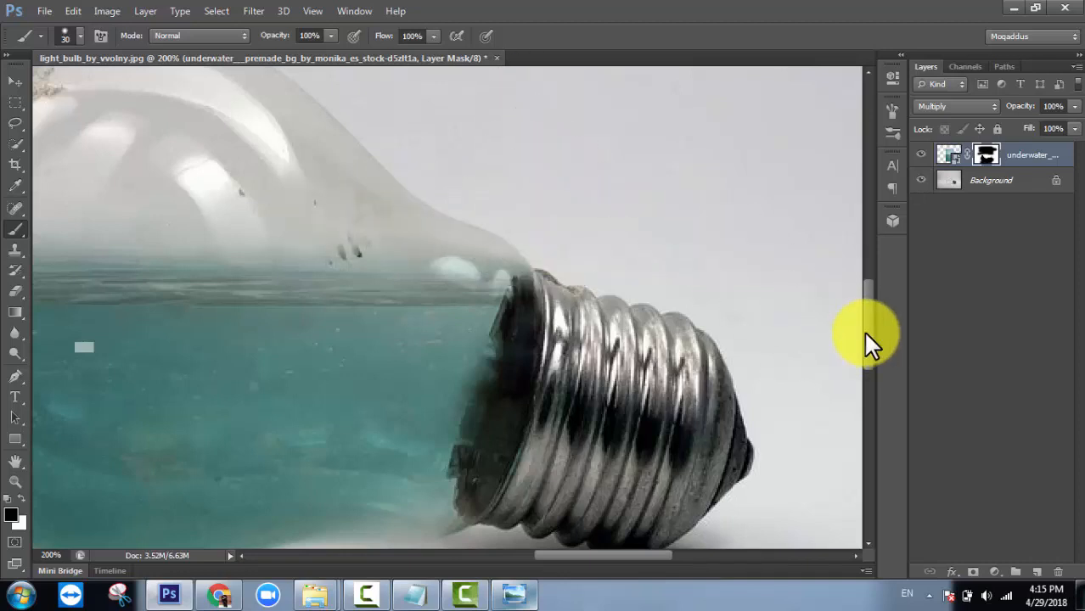
{"action": "key", "text": "ctrl+minus"}
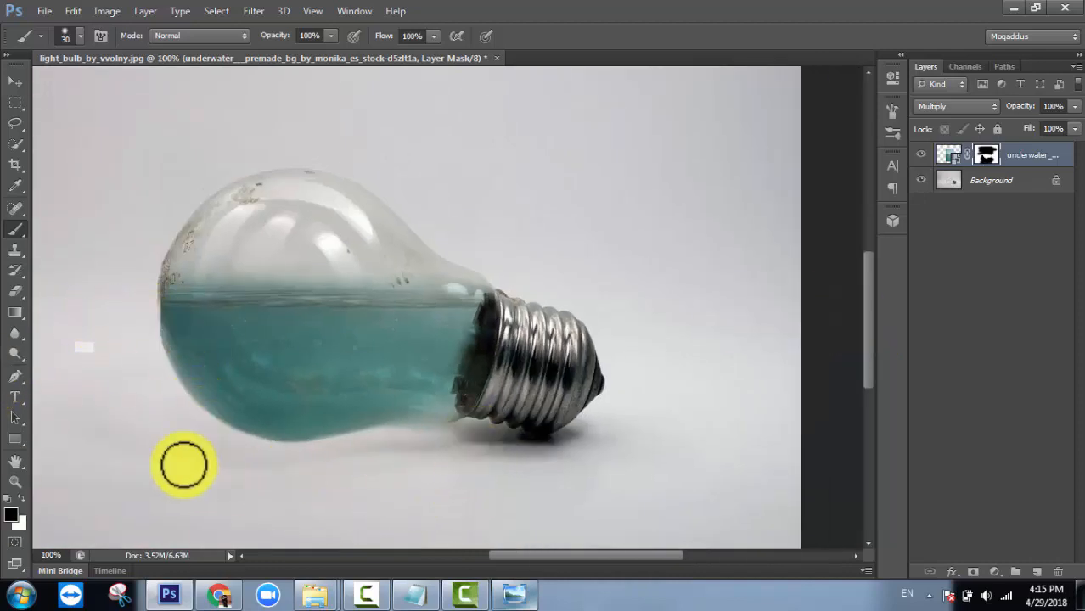
{"action": "left_click", "coordinate": [21, 498]}
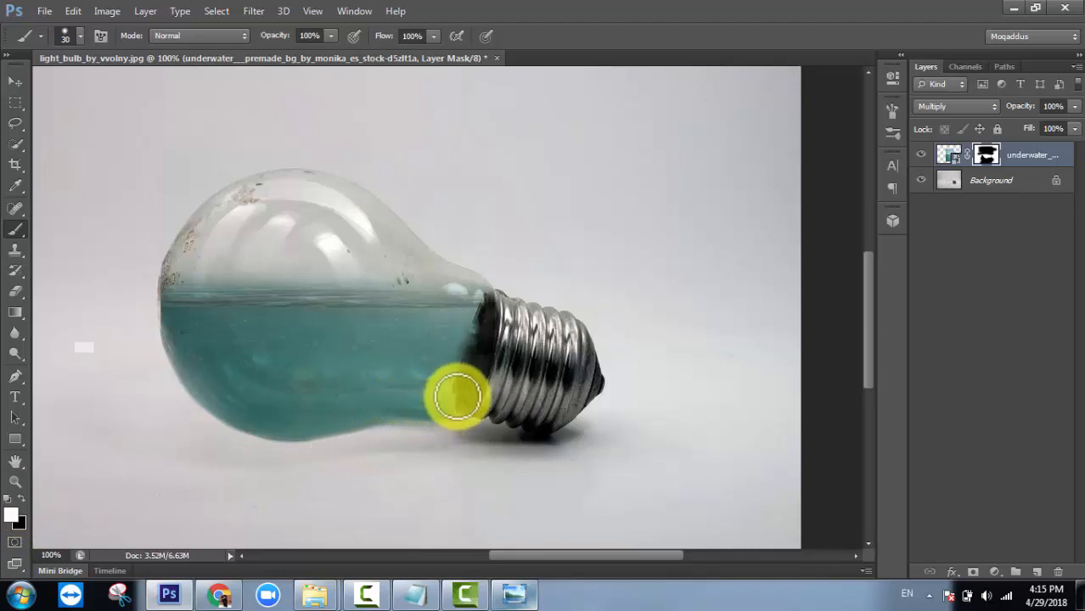
{"action": "left_click_drag", "start_coordinate": [459, 395], "coordinate": [272, 421]}
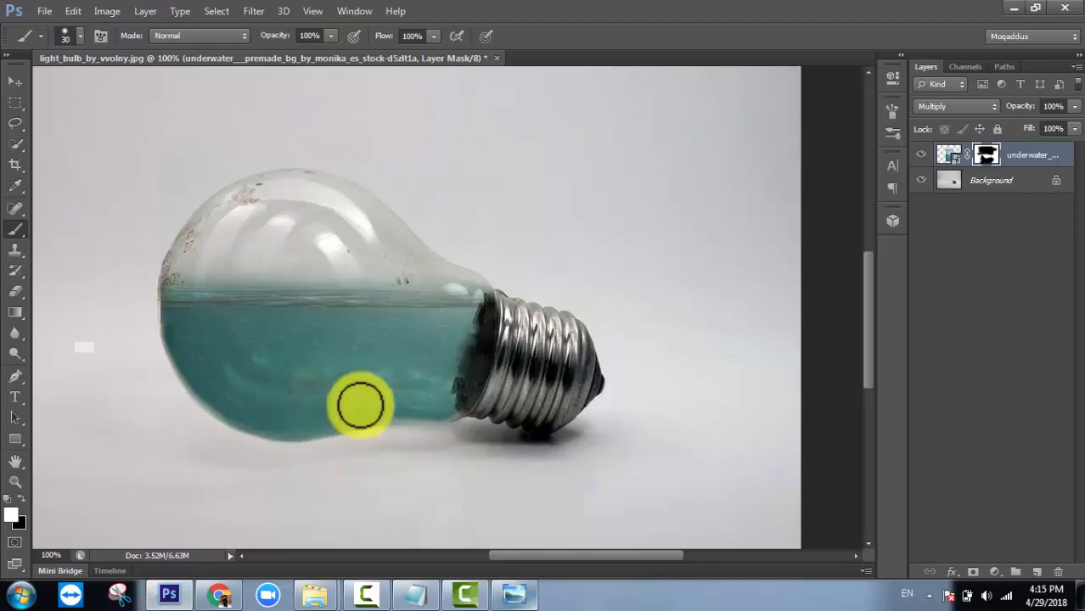
{"action": "left_click_drag", "start_coordinate": [287, 385], "coordinate": [274, 427]}
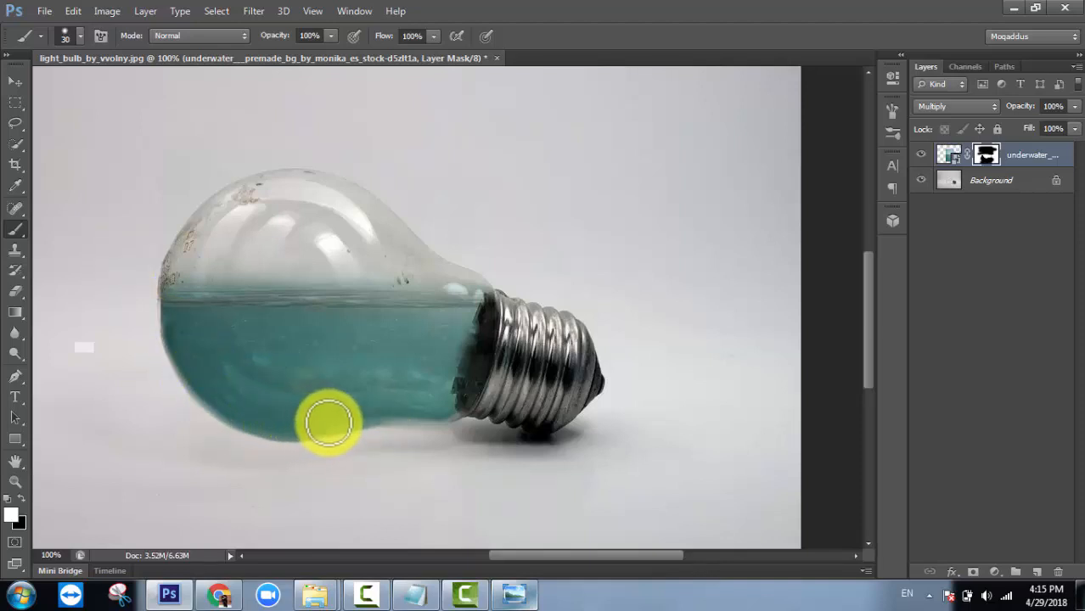
{"action": "left_click_drag", "start_coordinate": [382, 409], "coordinate": [300, 419]}
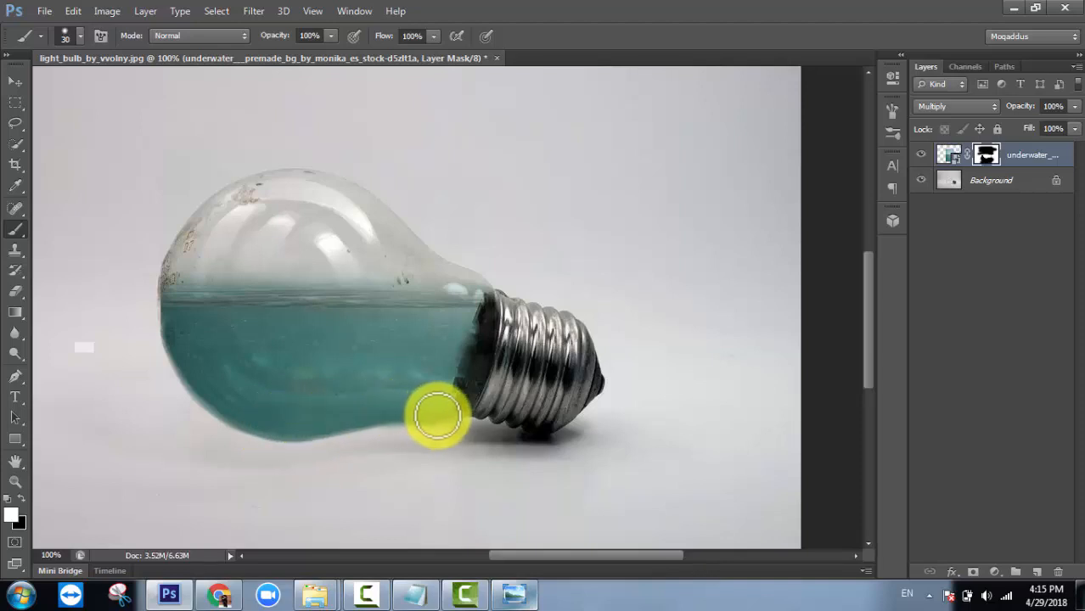
Restore the masked water at the bulb's neck, along the waterline and around the lower outer curve of the glass
{"action": "mouse_move", "coordinate": [461, 378]}
{"action": "left_mouse_down"}
{"action": "mouse_move", "coordinate": [330, 311]}
{"action": "mouse_move", "coordinate": [481, 336]}
{"action": "left_mouse_up"}
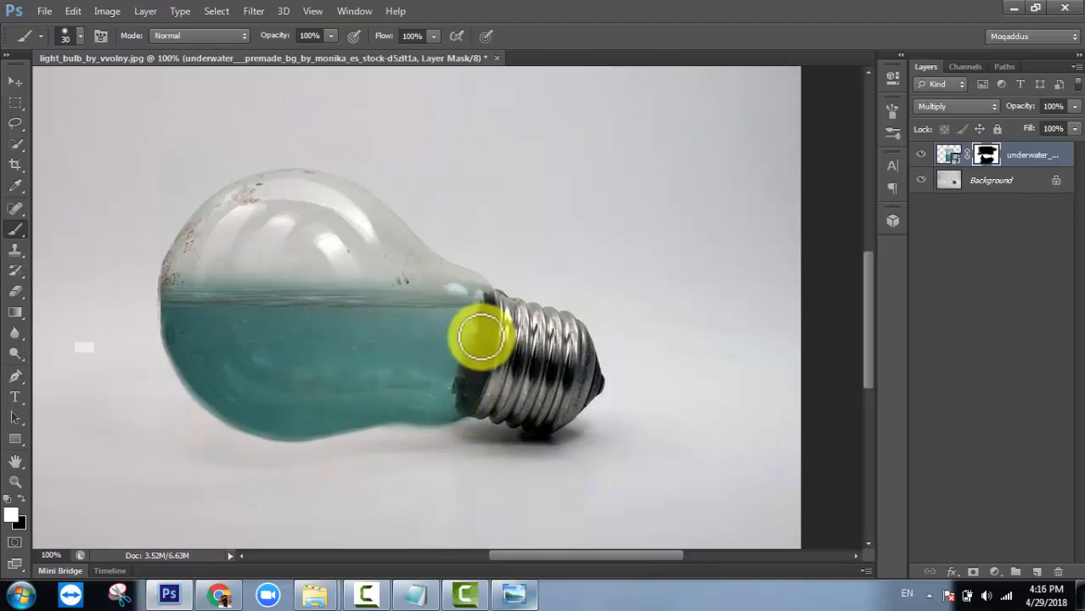
{"action": "mouse_move", "coordinate": [441, 301]}
{"action": "left_mouse_down"}
{"action": "mouse_move", "coordinate": [304, 308]}
{"action": "mouse_move", "coordinate": [179, 296]}
{"action": "mouse_move", "coordinate": [470, 303]}
{"action": "mouse_move", "coordinate": [172, 302]}
{"action": "left_mouse_up"}
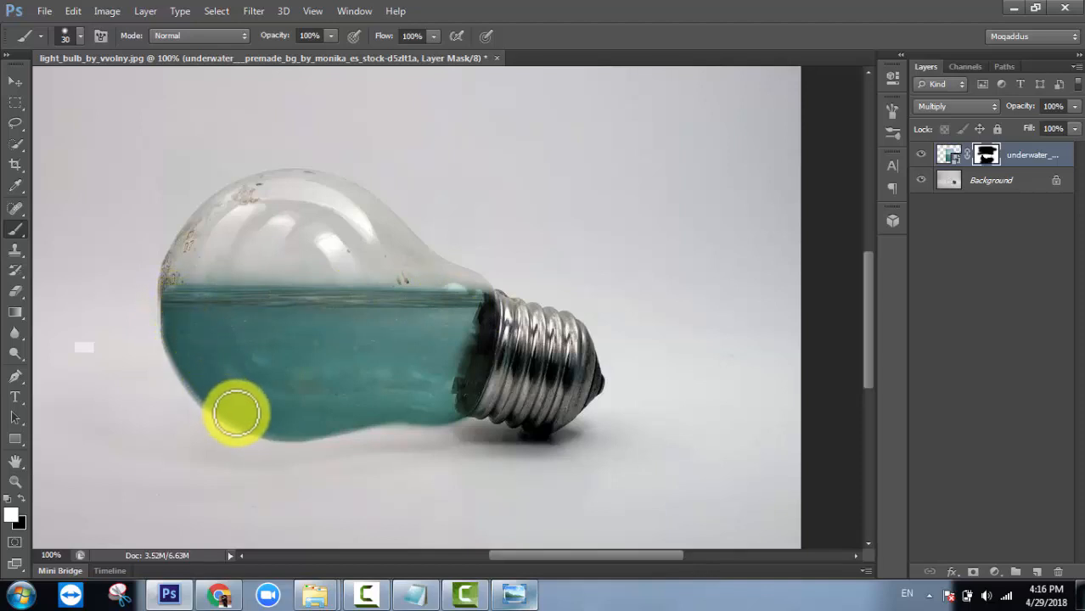
{"action": "mouse_move", "coordinate": [263, 422]}
{"action": "left_mouse_down"}
{"action": "mouse_move", "coordinate": [227, 357]}
{"action": "mouse_move", "coordinate": [217, 357]}
{"action": "mouse_move", "coordinate": [241, 397]}
{"action": "mouse_move", "coordinate": [275, 427]}
{"action": "mouse_move", "coordinate": [255, 383]}
{"action": "mouse_move", "coordinate": [174, 342]}
{"action": "left_mouse_up"}
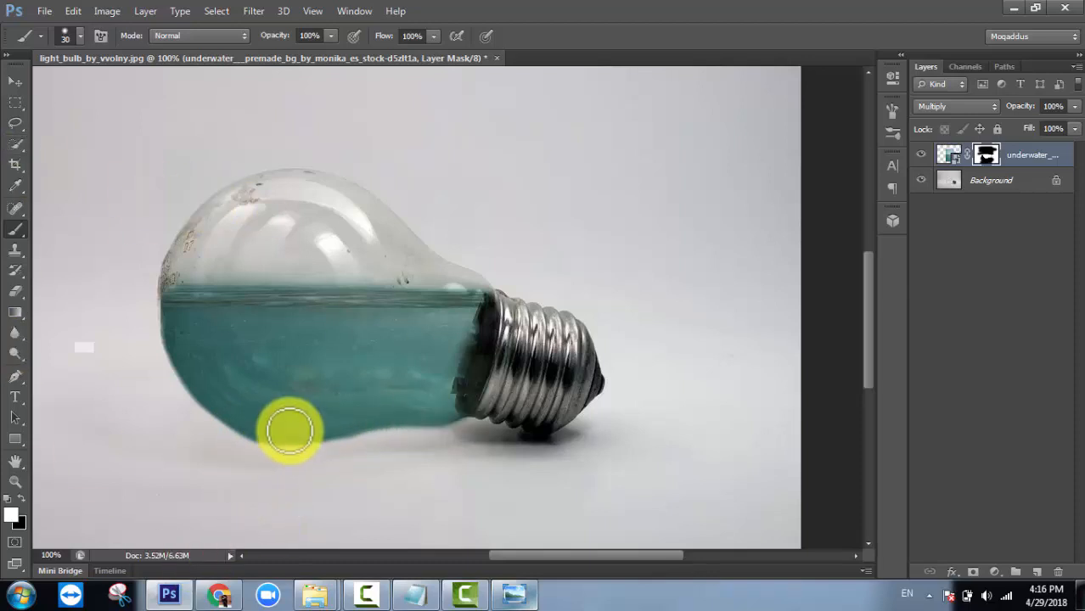
Paint black on the mask to trim the water overspilling the bulb's lower edge, and fit the whole image in view
{"action": "key", "text": "ctrl+plus"}
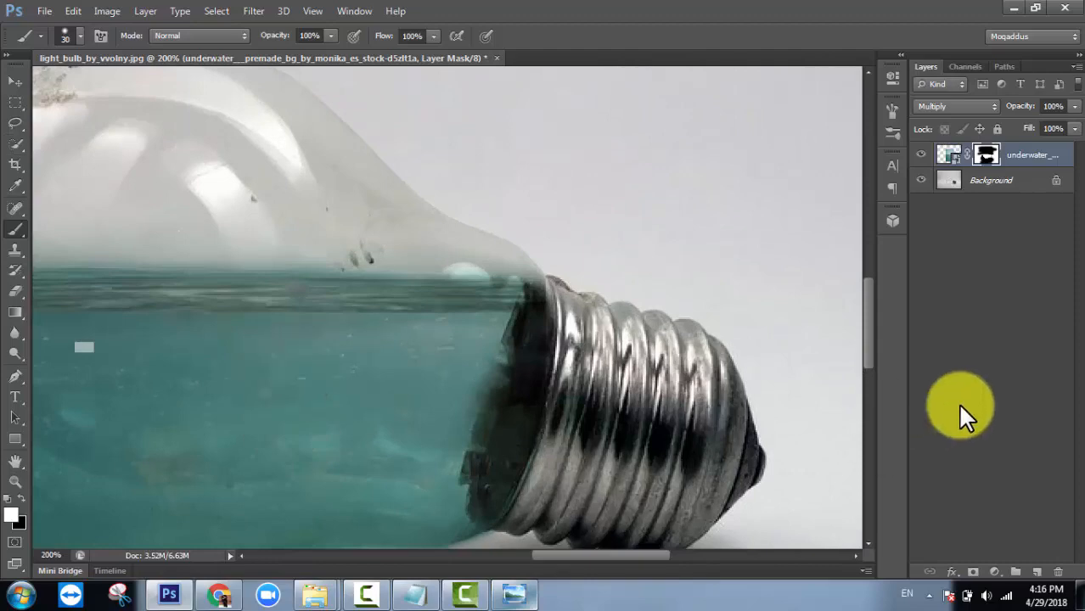
{"action": "left_click_drag", "start_coordinate": [875, 321], "coordinate": [875, 361]}
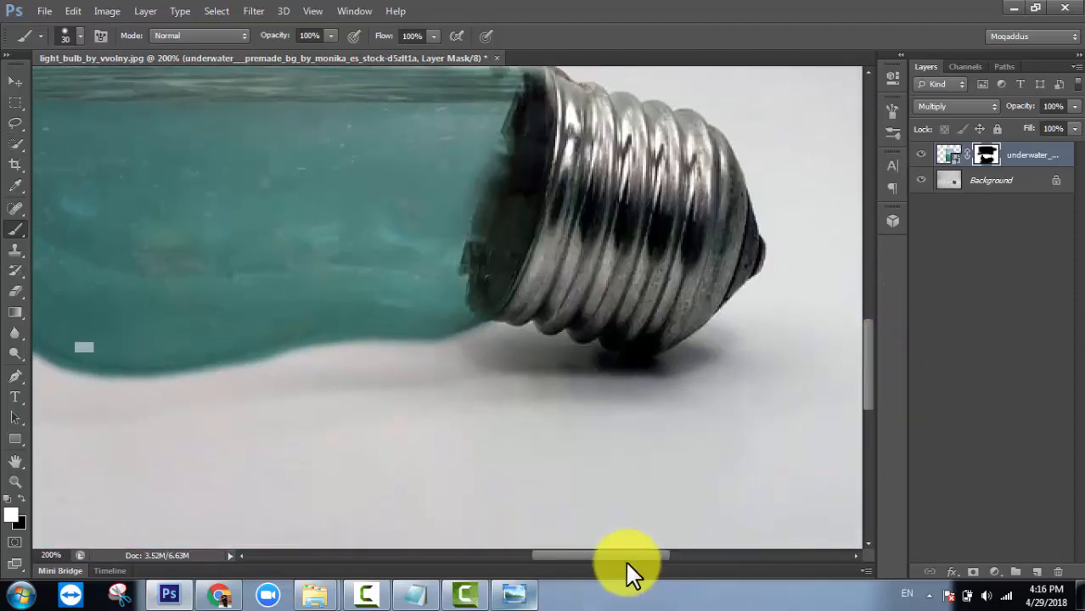
{"action": "left_click_drag", "start_coordinate": [622, 553], "coordinate": [565, 552]}
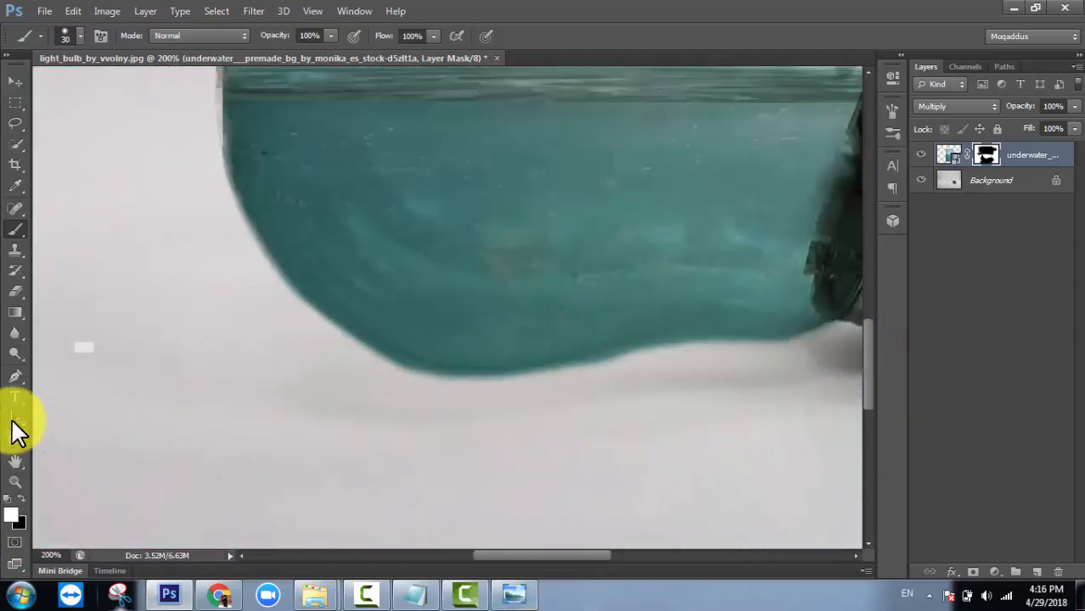
{"action": "left_click", "coordinate": [22, 501]}
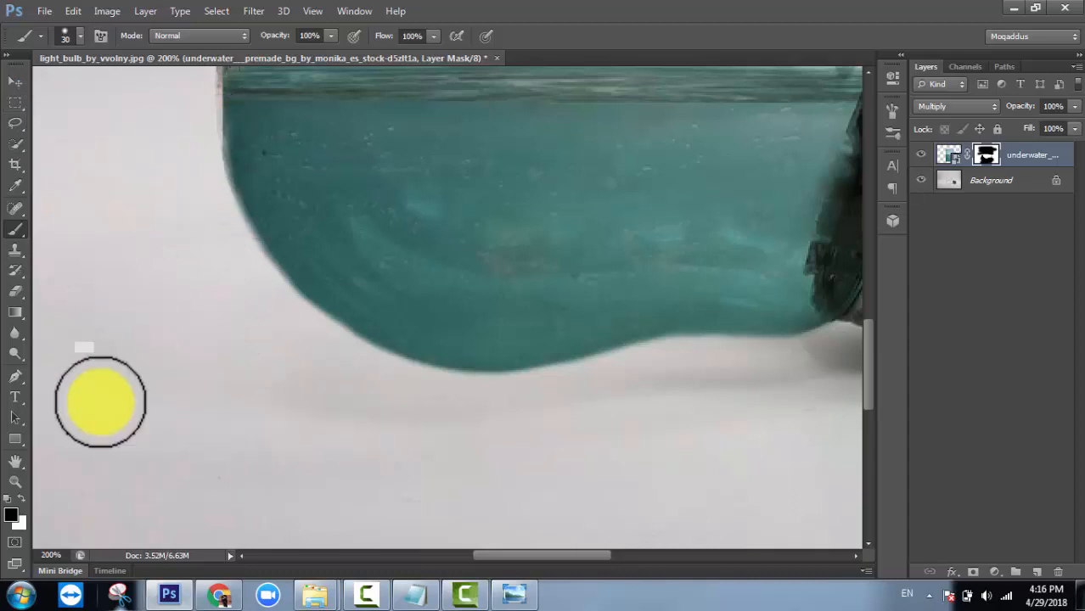
{"action": "key", "text": "ctrl+0"}
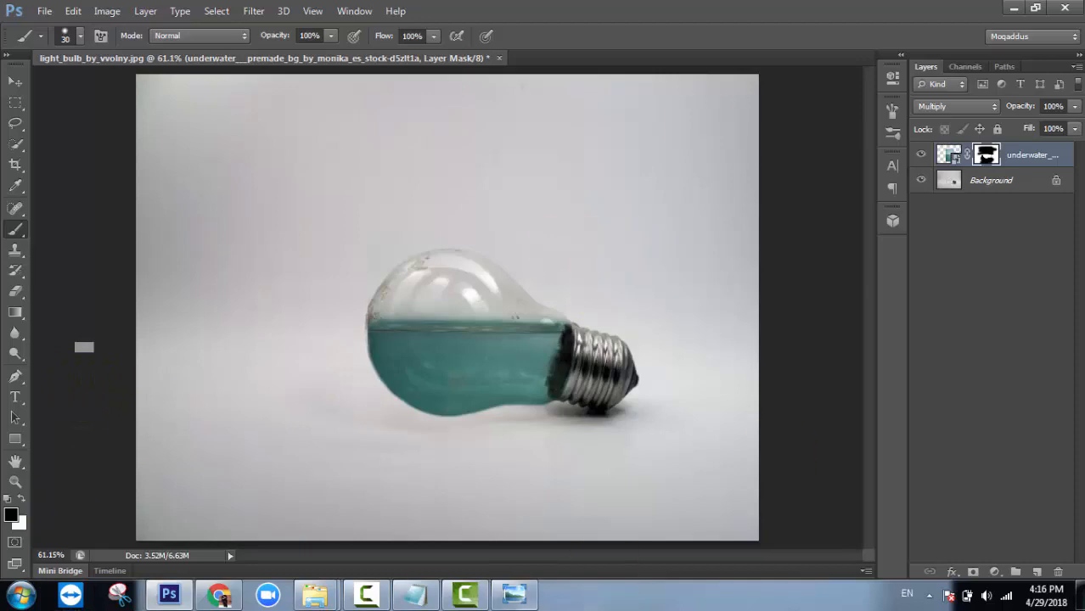
Place the fish_set_24_by_free_stock_by_wayne-d6arrnk image into the document
{"action": "left_click", "coordinate": [44, 12]}
{"action": "left_click", "coordinate": [93, 271]}
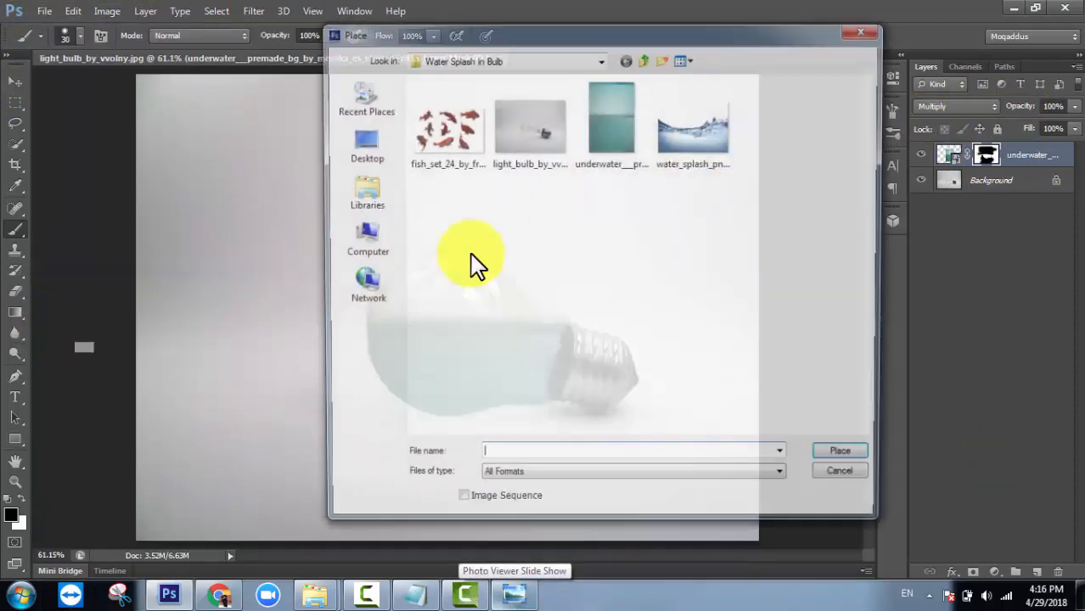
{"action": "left_click", "coordinate": [435, 175]}
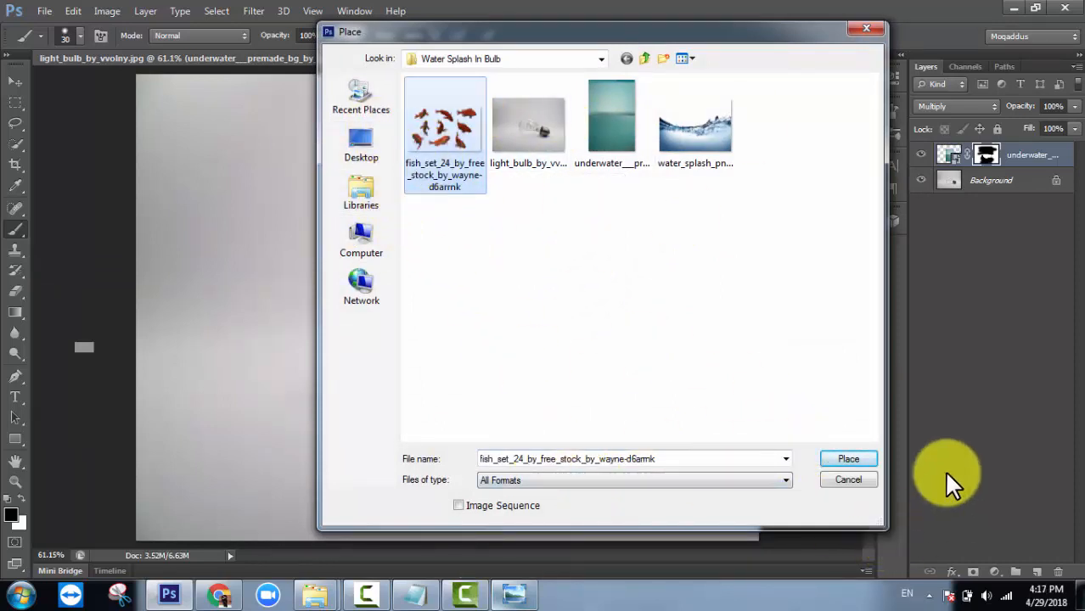
{"action": "left_click", "coordinate": [832, 461]}
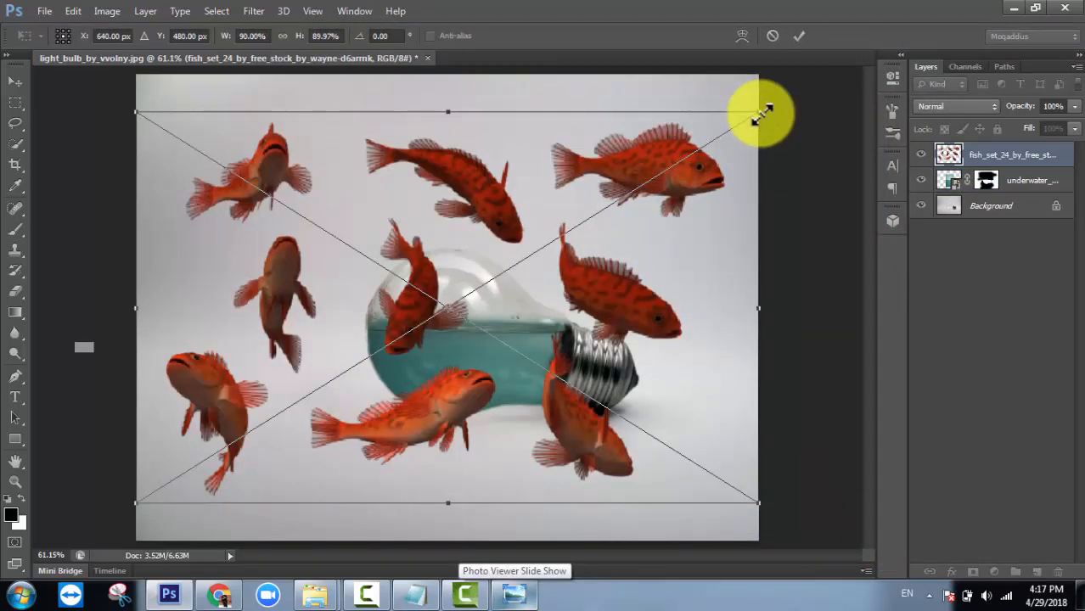
Scale the fish image to about 41% and position it with two fish inside the water, at about X 818 px, Y 485 px
{"action": "left_click_drag", "start_coordinate": [762, 113], "coordinate": [600, 211]}
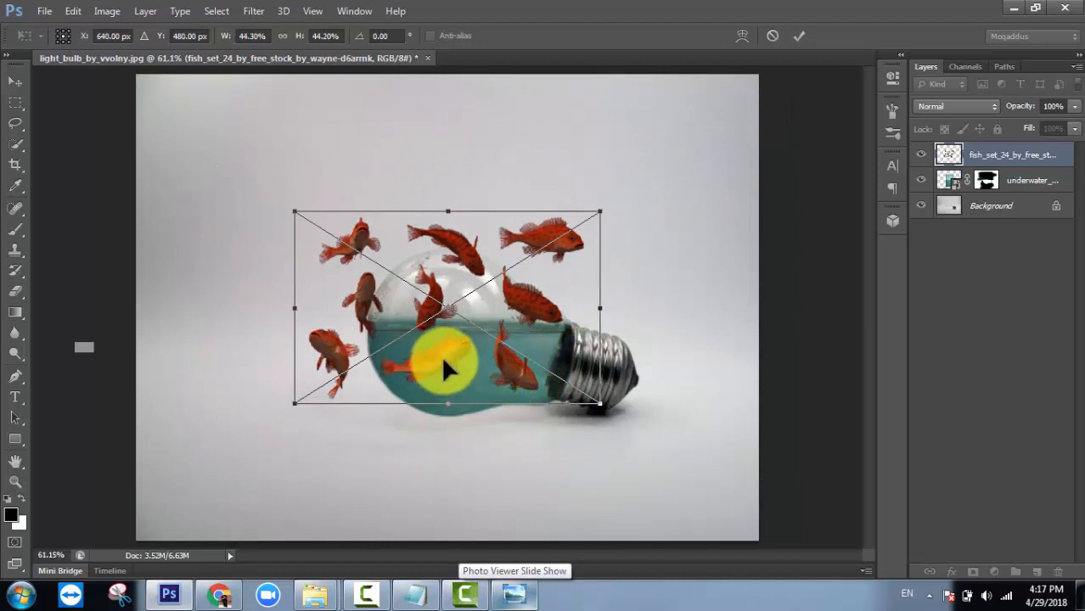
{"action": "left_click_drag", "start_coordinate": [442, 361], "coordinate": [538, 357]}
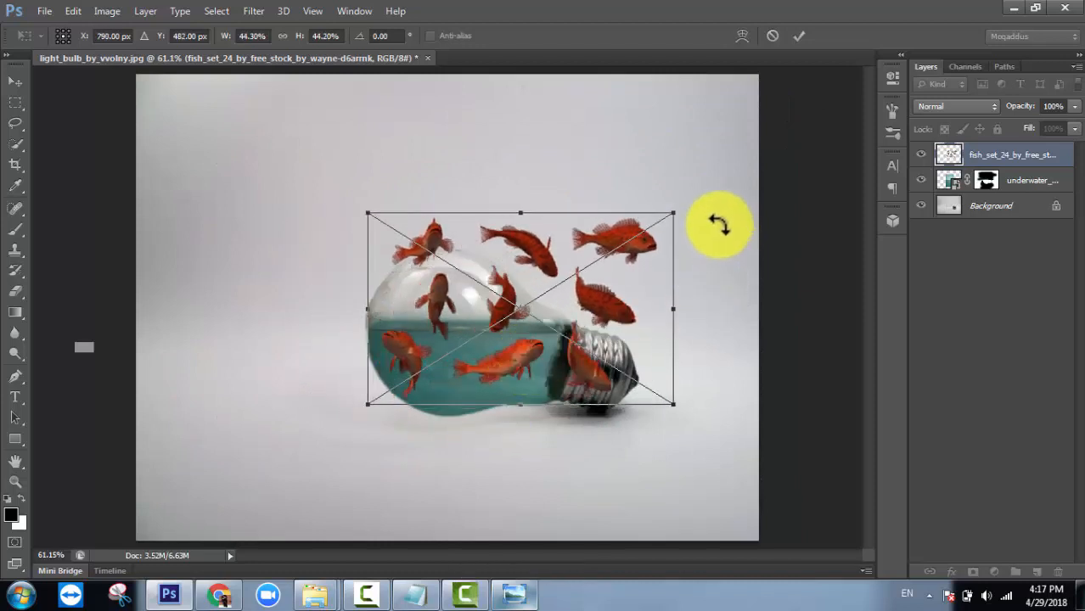
{"action": "left_click_drag", "start_coordinate": [676, 213], "coordinate": [663, 220]}
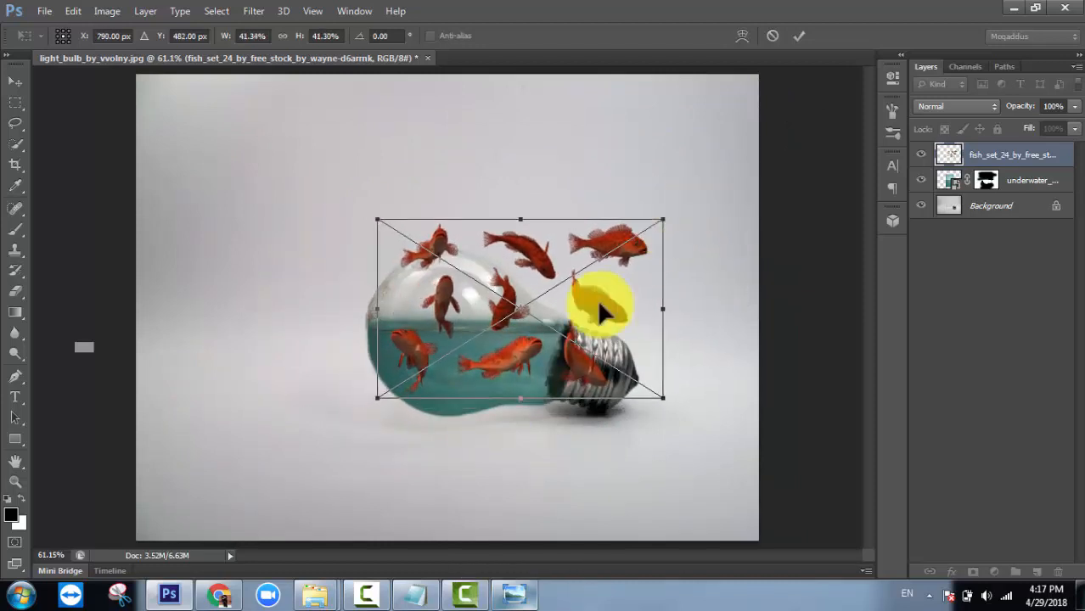
{"action": "mouse_move", "coordinate": [534, 361]}
{"action": "left_mouse_down"}
{"action": "mouse_move", "coordinate": [523, 357]}
{"action": "mouse_move", "coordinate": [538, 359]}
{"action": "left_mouse_up"}
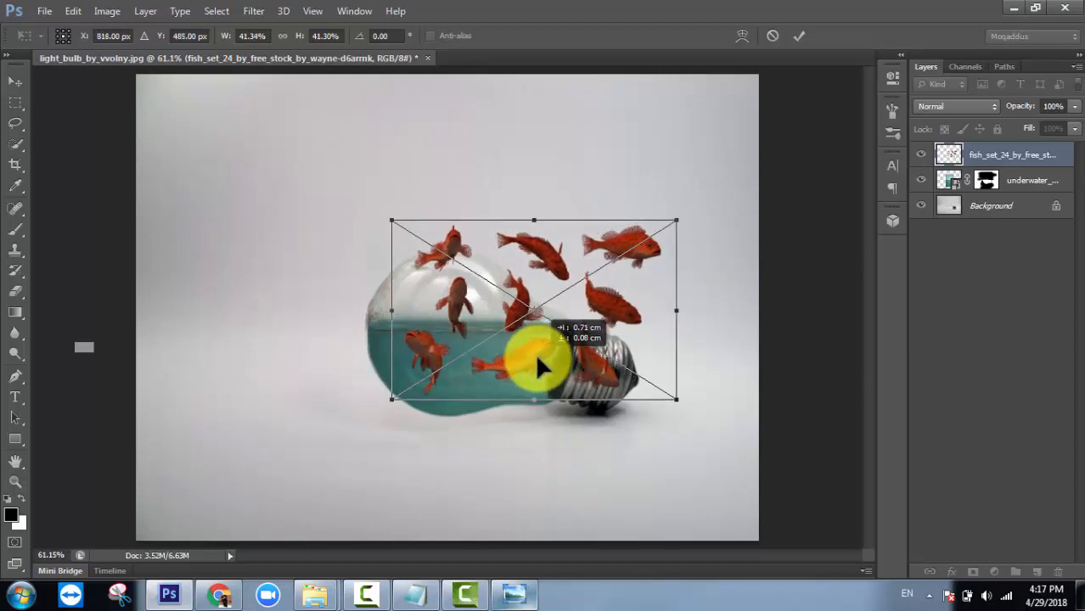
{"action": "left_click", "coordinate": [799, 37]}
{"action": "key", "text": "b"}
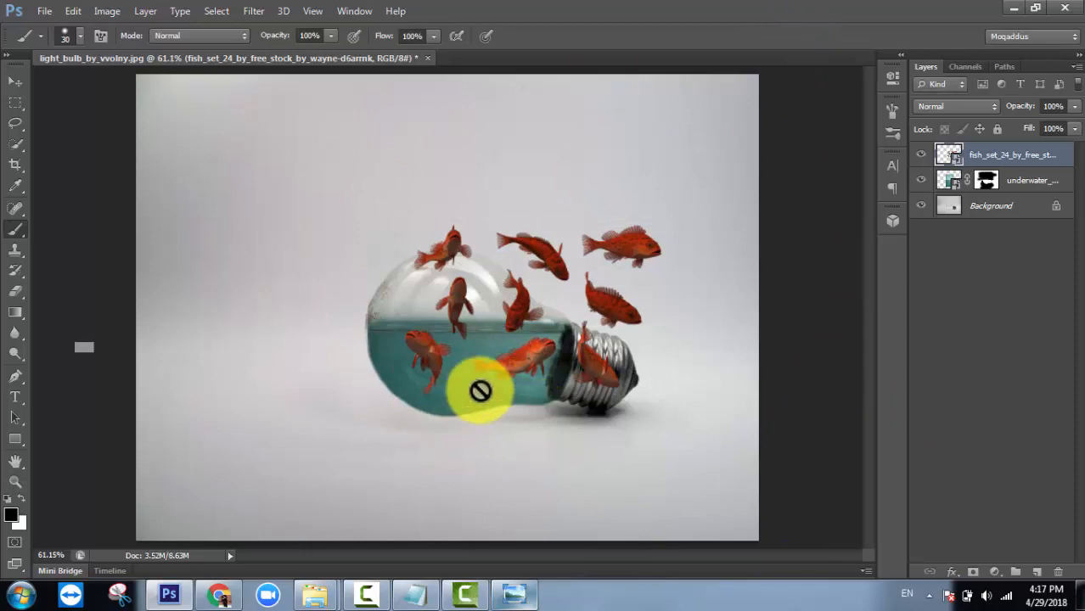
Enable Zoom with Scroll Wheel in the general preferences and try it on the canvas
{"action": "key", "text": "ctrl+k"}
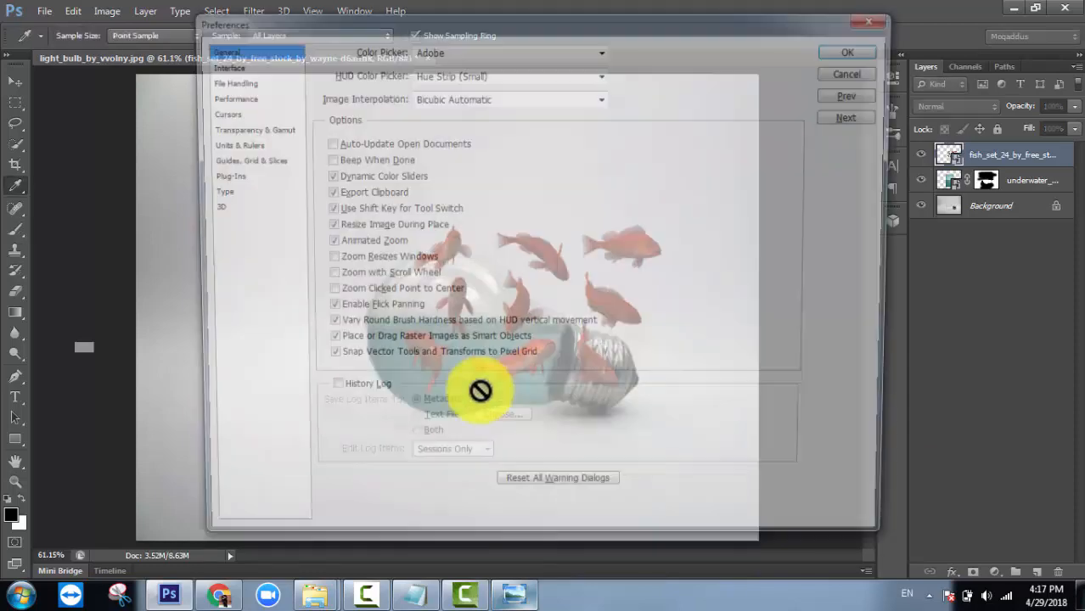
{"action": "left_click", "coordinate": [228, 113]}
{"action": "left_click", "coordinate": [228, 96]}
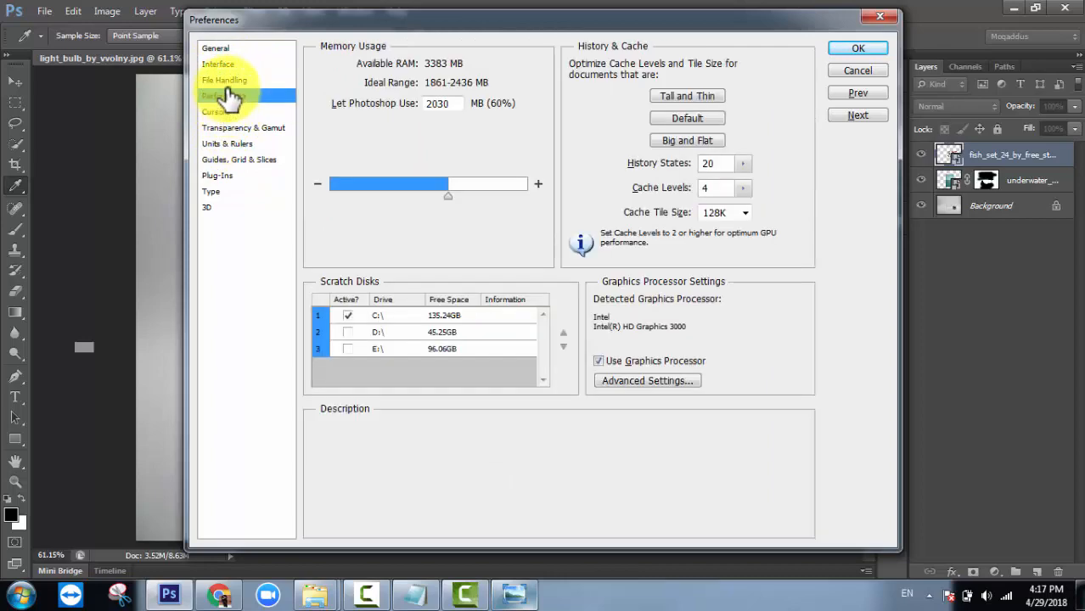
{"action": "left_click", "coordinate": [228, 81]}
{"action": "left_click", "coordinate": [228, 65]}
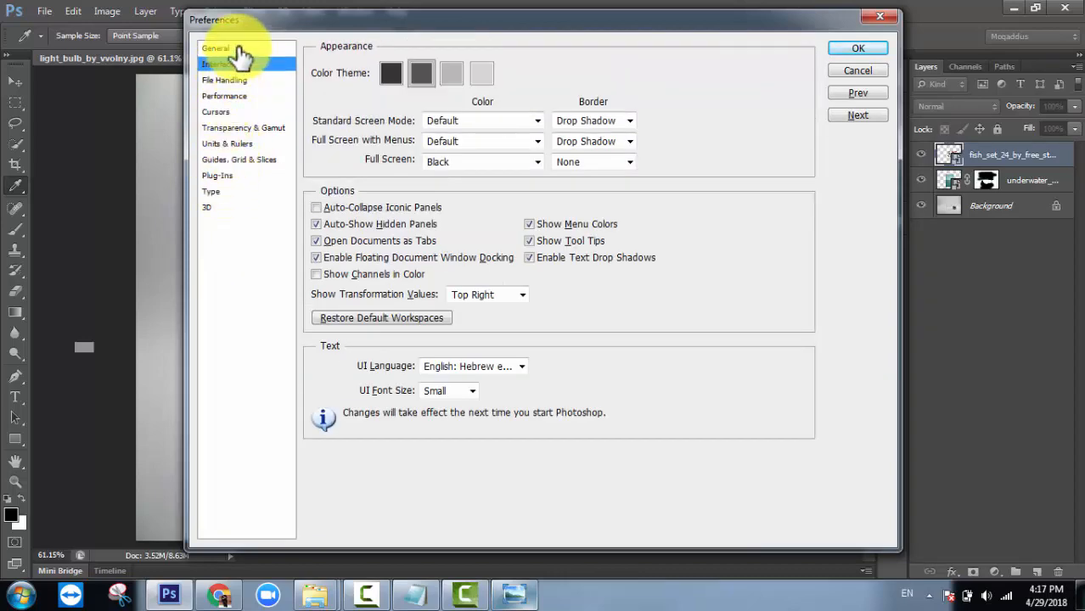
{"action": "left_click", "coordinate": [241, 50]}
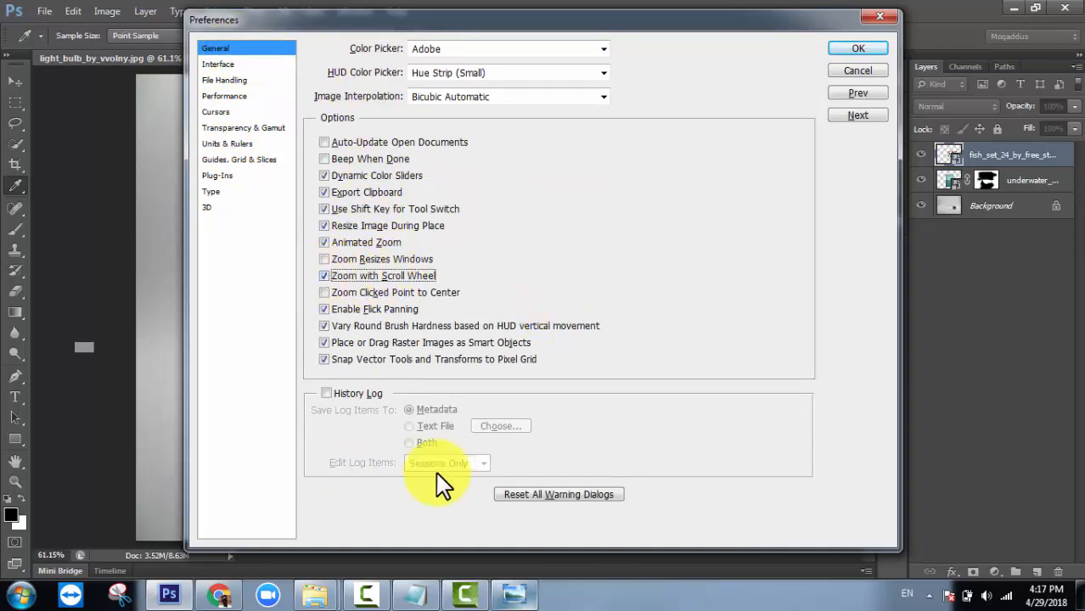
{"action": "left_click", "coordinate": [859, 49]}
{"action": "scroll", "coordinate": [527, 306], "scroll_direction": "up", "scroll_amount": 4}
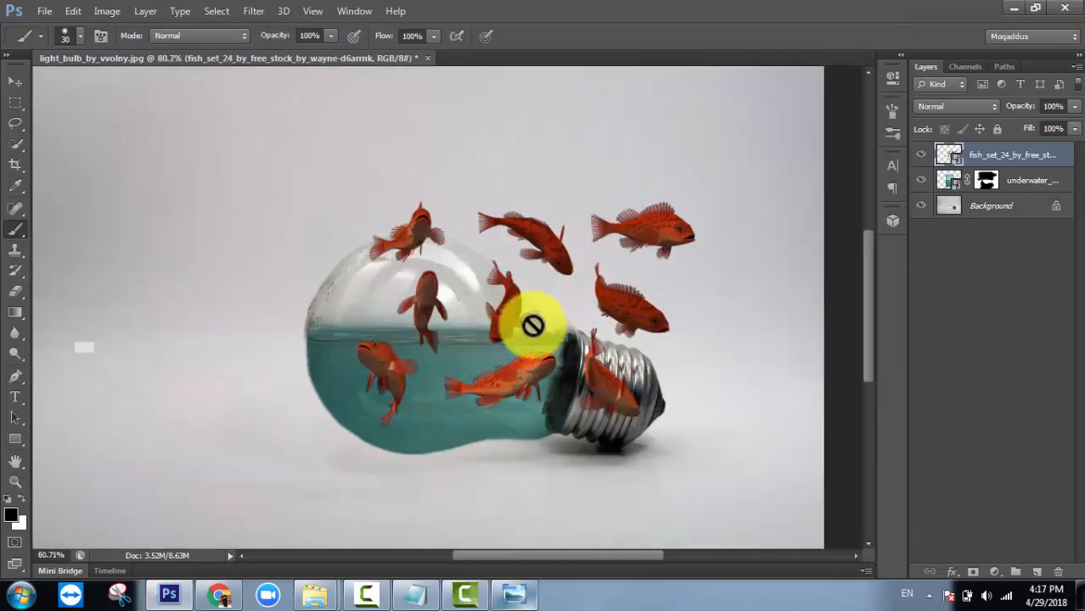
Draw a freehand Lasso selection around the two fish inside the bulb's water
{"action": "left_click", "coordinate": [16, 80]}
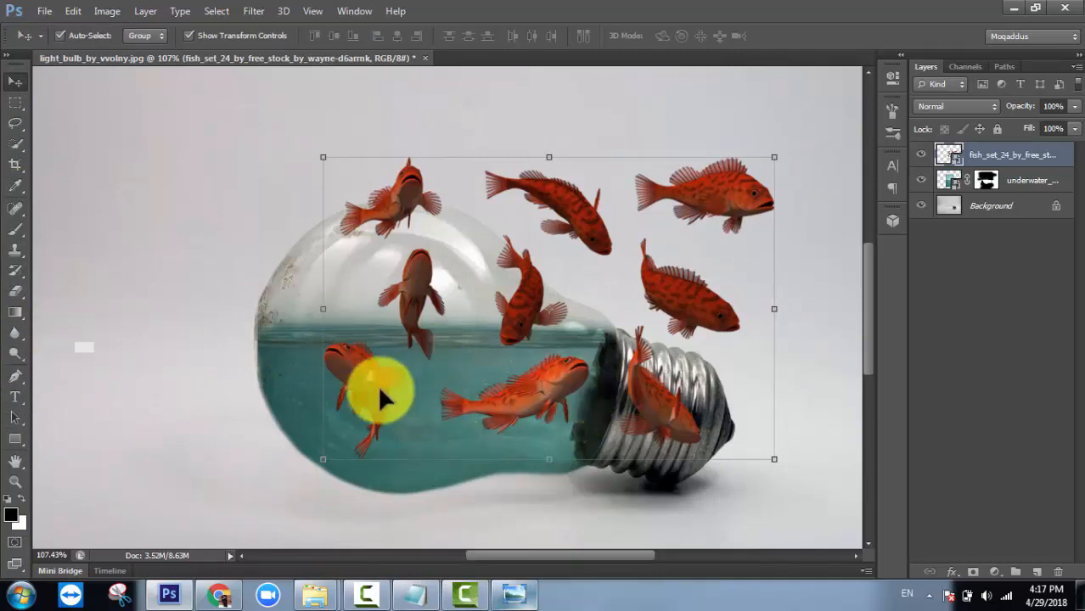
{"action": "left_click", "coordinate": [15, 123]}
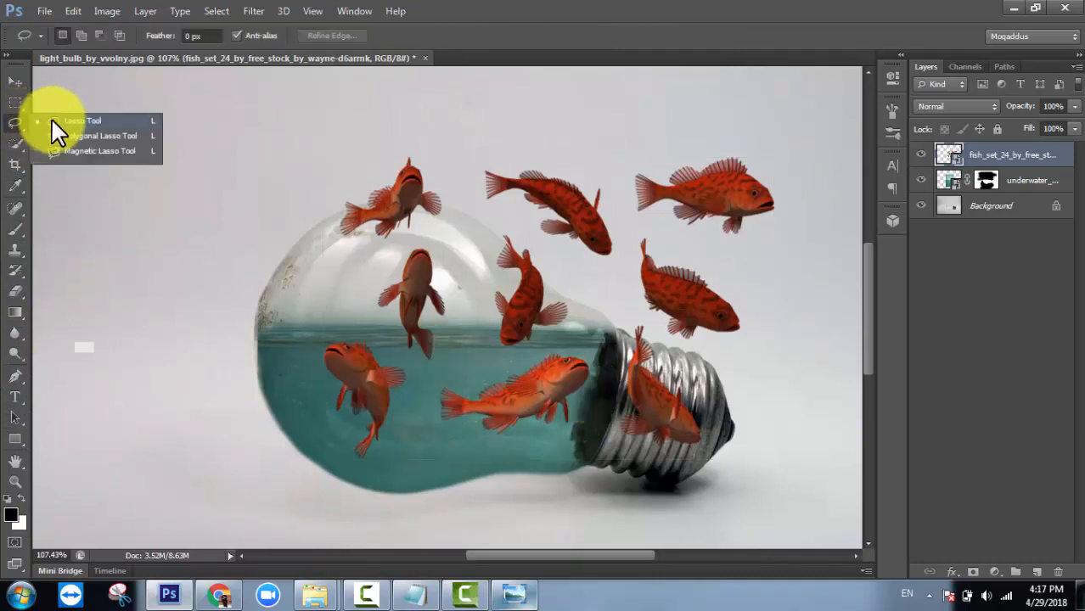
{"action": "left_click", "coordinate": [53, 123]}
{"action": "mouse_move", "coordinate": [294, 369]}
{"action": "left_mouse_down"}
{"action": "mouse_move", "coordinate": [329, 327]}
{"action": "mouse_move", "coordinate": [380, 345]}
{"action": "left_mouse_up"}
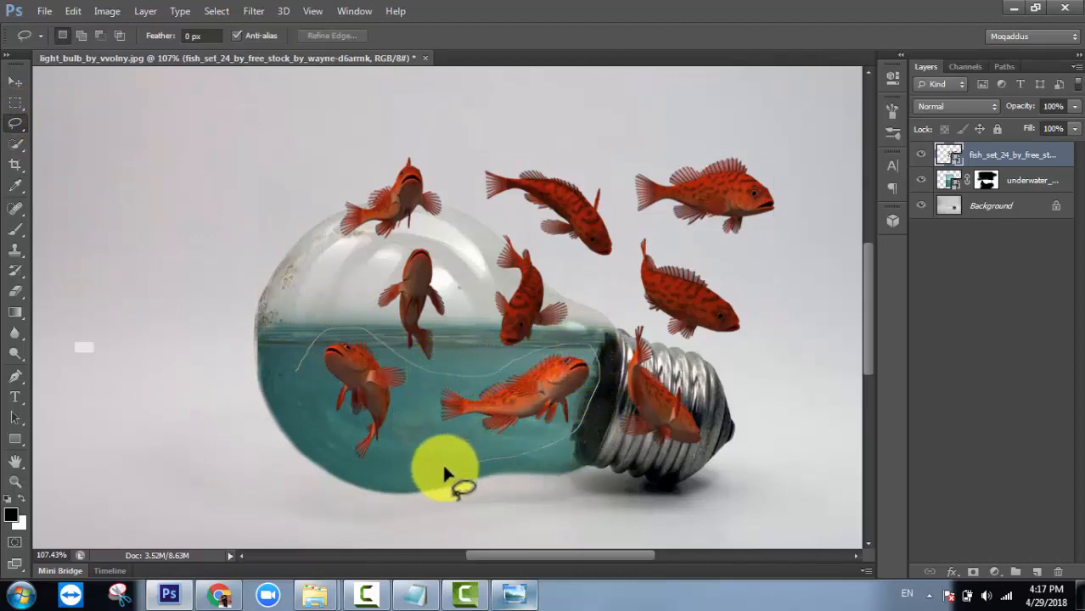
{"action": "mouse_move", "coordinate": [443, 468]}
{"action": "left_mouse_down"}
{"action": "mouse_move", "coordinate": [394, 482]}
{"action": "mouse_move", "coordinate": [346, 478]}
{"action": "left_mouse_up"}
{"action": "left_click_drag", "start_coordinate": [298, 377], "coordinate": [293, 360]}
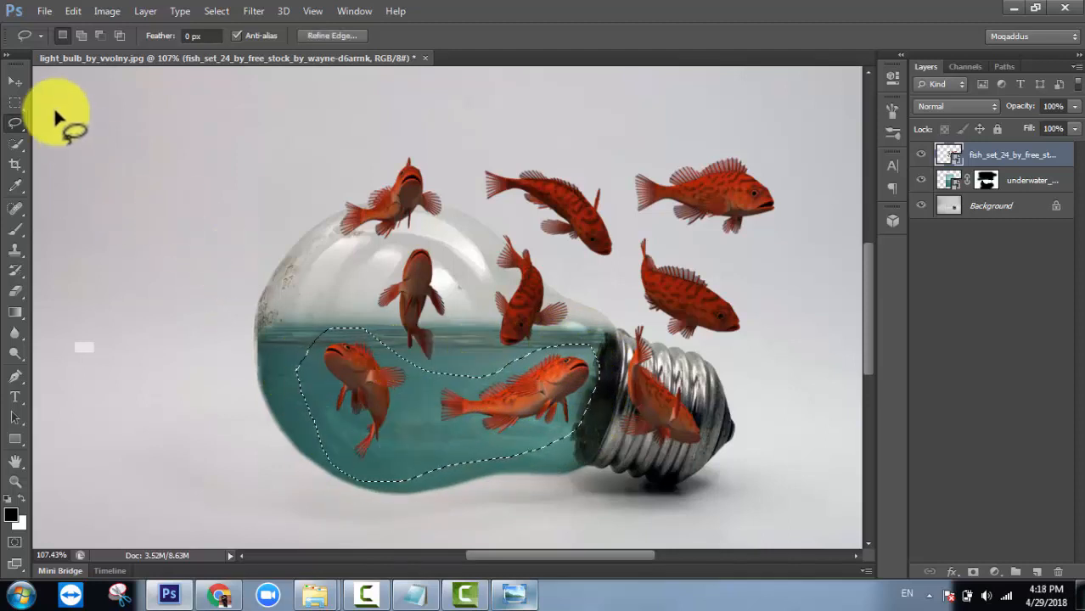
Clear the Lasso selection around the two fish inside the bulb
{"action": "left_click", "coordinate": [15, 81]}
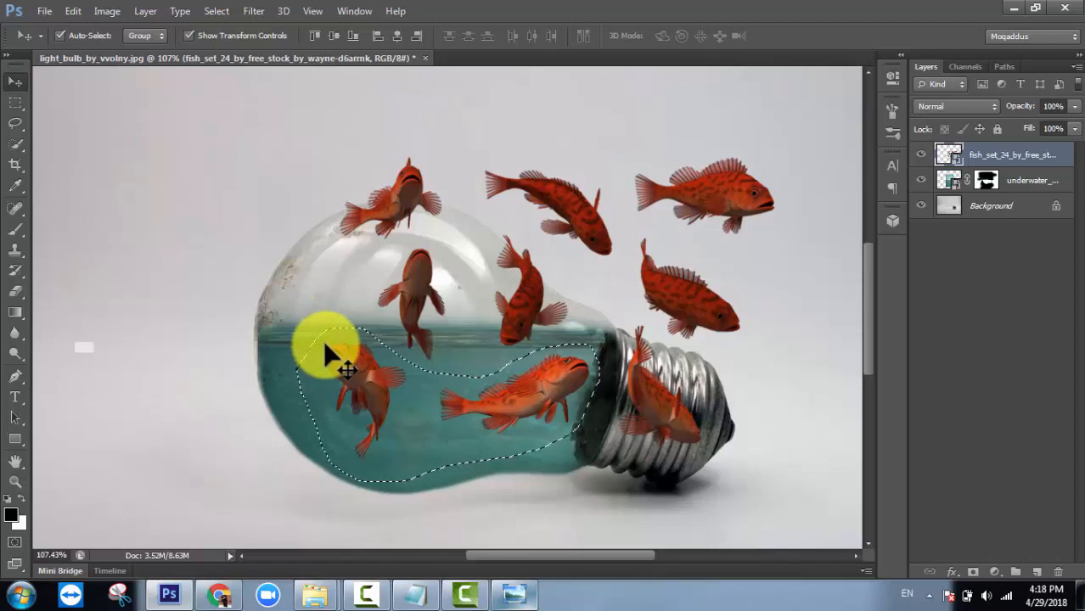
{"action": "right_click", "coordinate": [417, 382]}
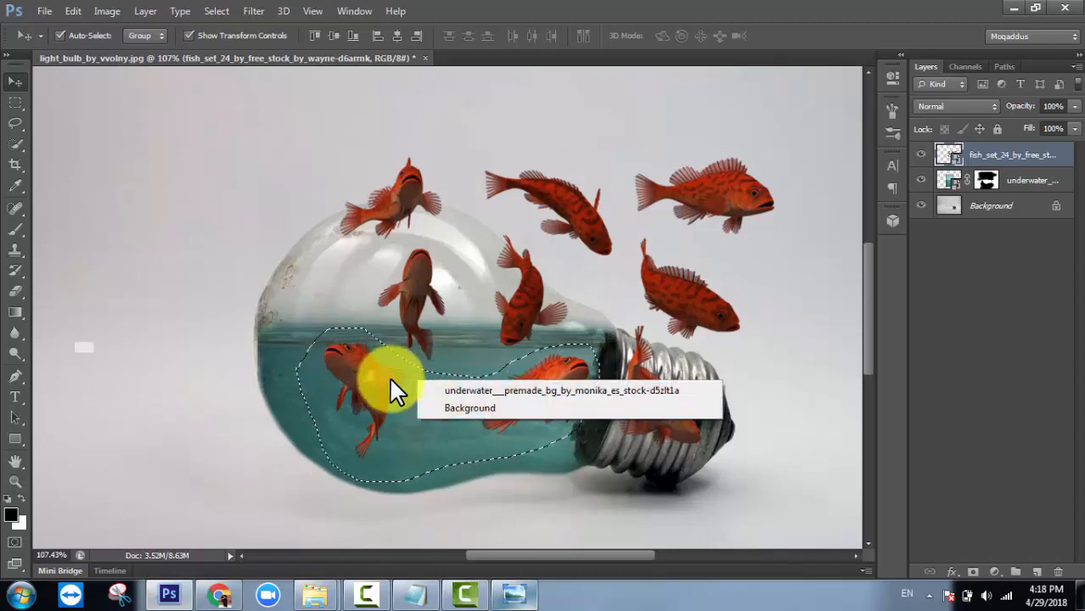
{"action": "left_click", "coordinate": [1012, 155]}
{"action": "right_click", "coordinate": [546, 395]}
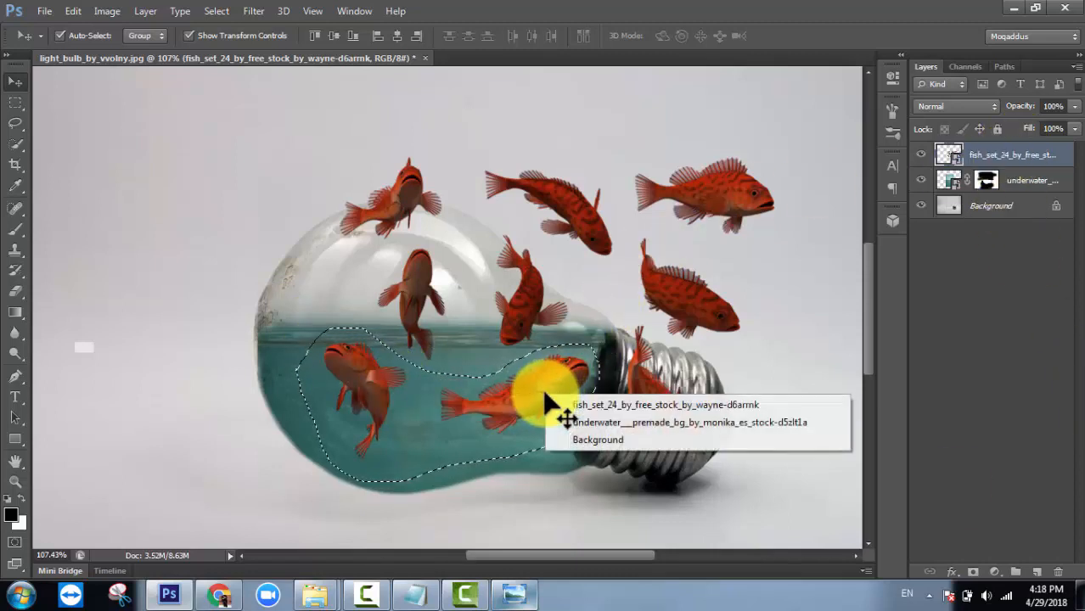
{"action": "left_click", "coordinate": [246, 446]}
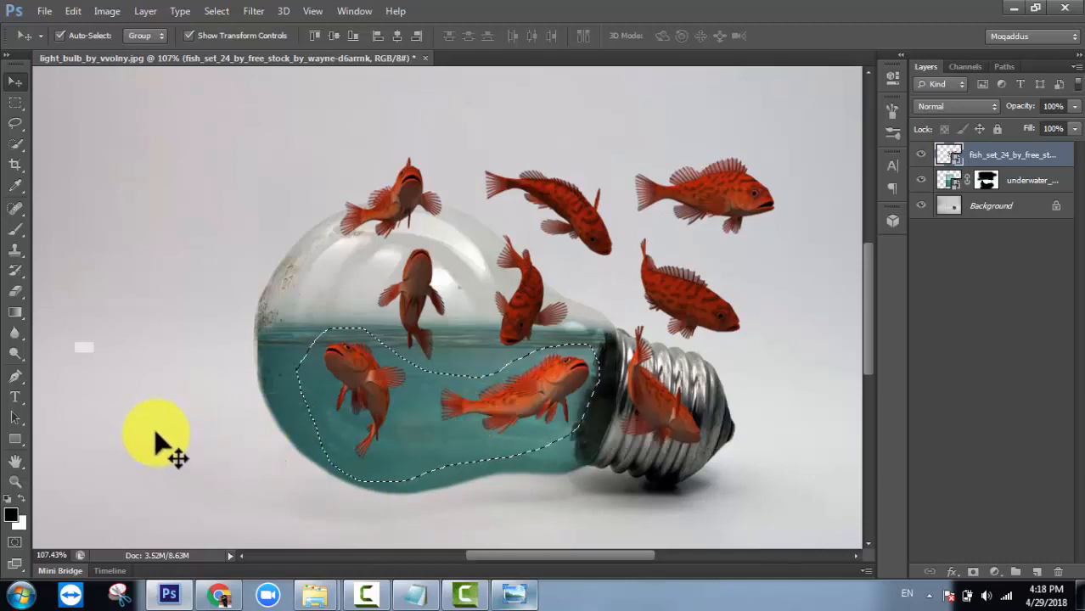
{"action": "key", "text": "ctrl+d"}
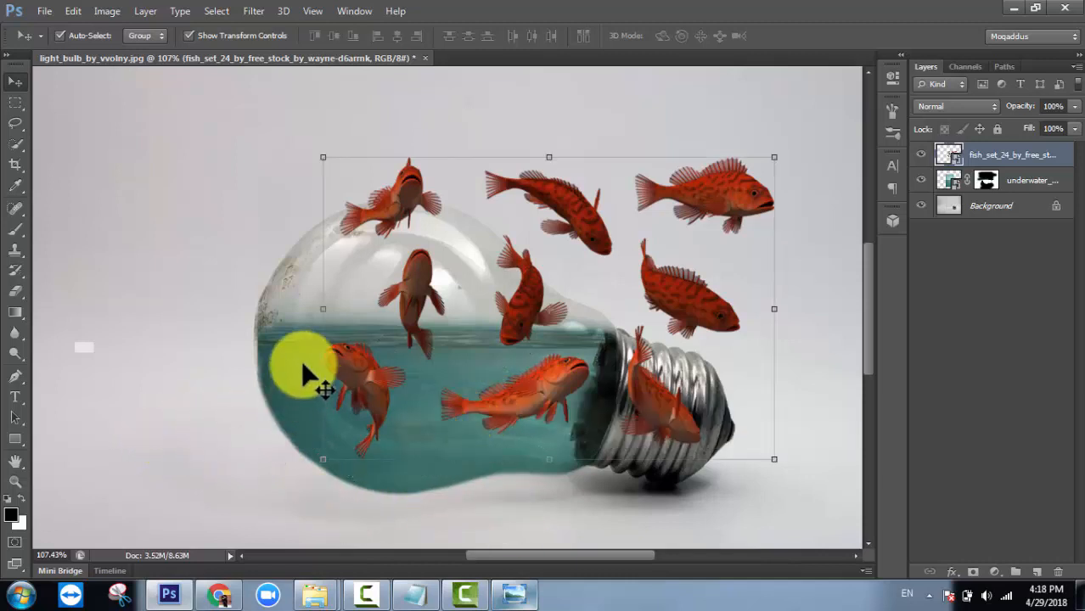
Copy the two fish in the water to a new layer with a Lasso selection and delete the original fish set layer
{"action": "left_click", "coordinate": [15, 123]}
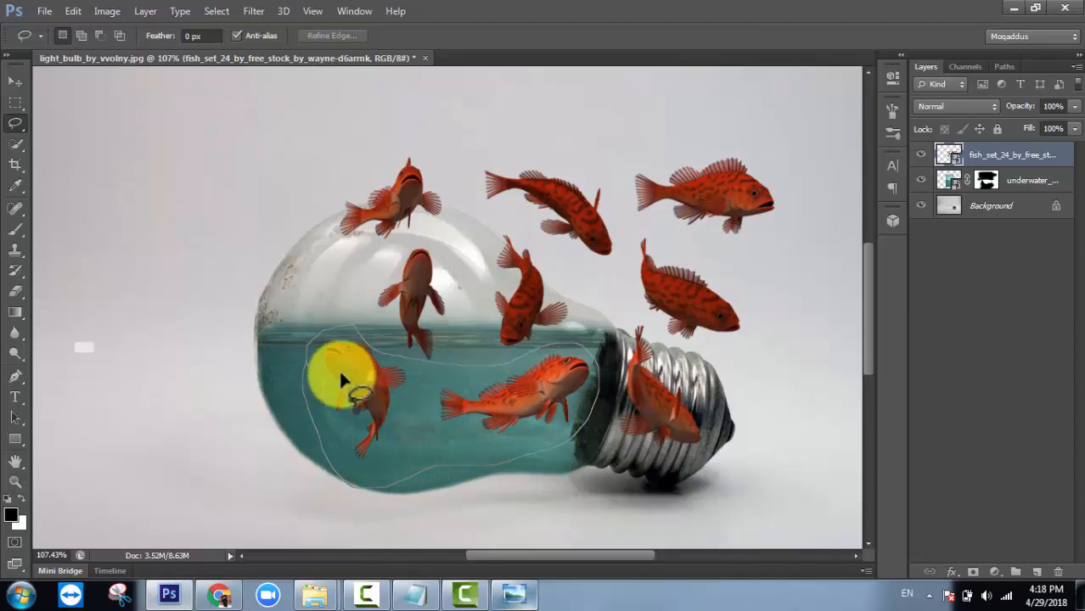
{"action": "left_click_drag", "start_coordinate": [340, 375], "coordinate": [368, 383]}
{"action": "right_click", "coordinate": [367, 383]}
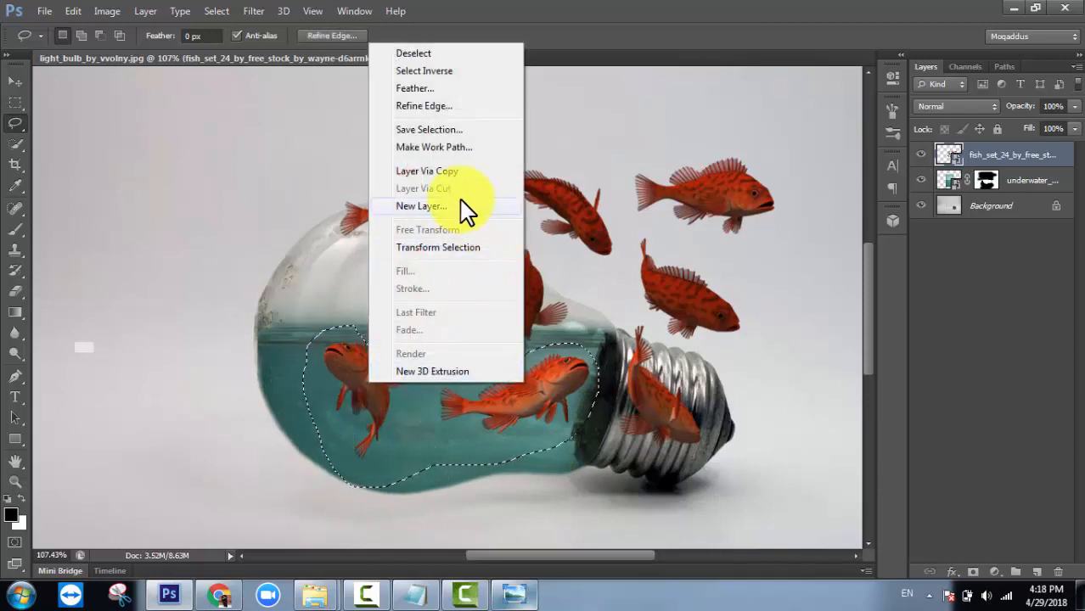
{"action": "left_click", "coordinate": [427, 174]}
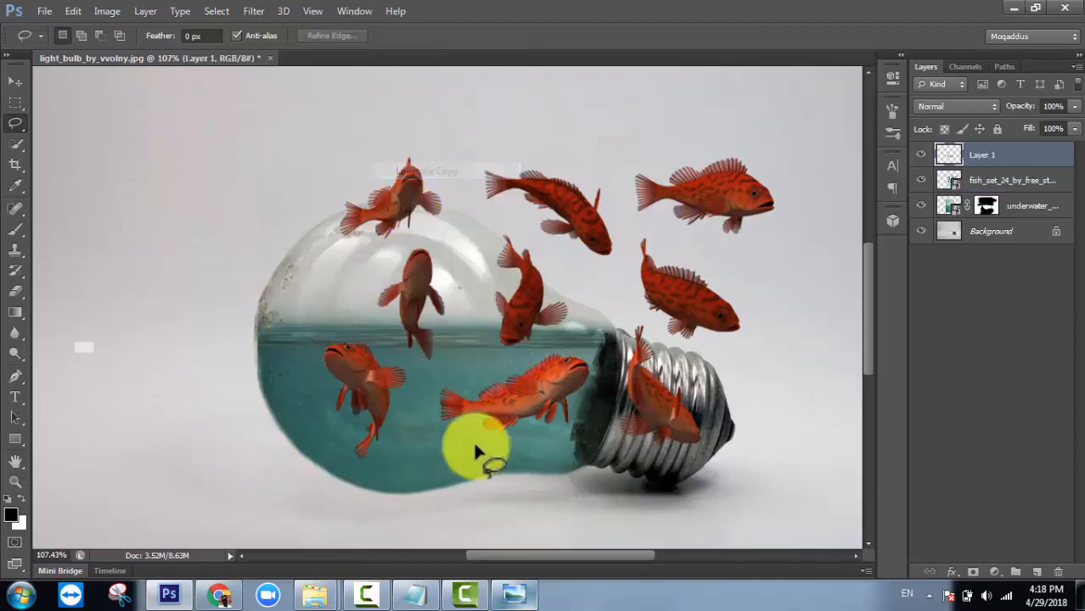
{"action": "left_click", "coordinate": [921, 181]}
{"action": "left_click_drag", "start_coordinate": [981, 179], "coordinate": [1058, 571]}
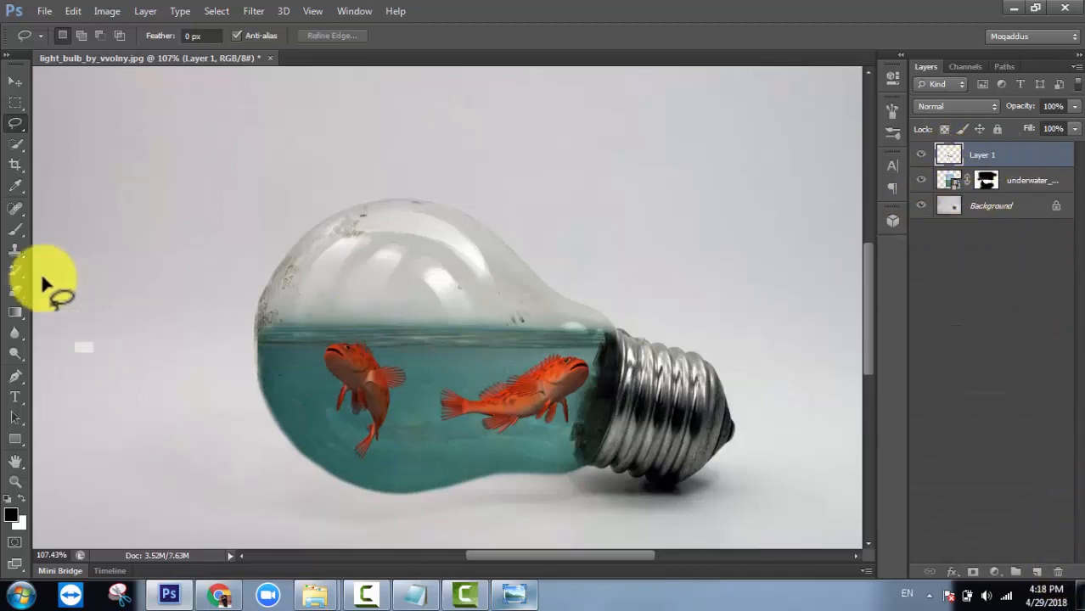
Transform the two-fish layer to about 93.5% scale, 6.8° rotation, X 703 px and Y 575 px, and slightly lower its opacity
{"action": "left_click", "coordinate": [15, 80]}
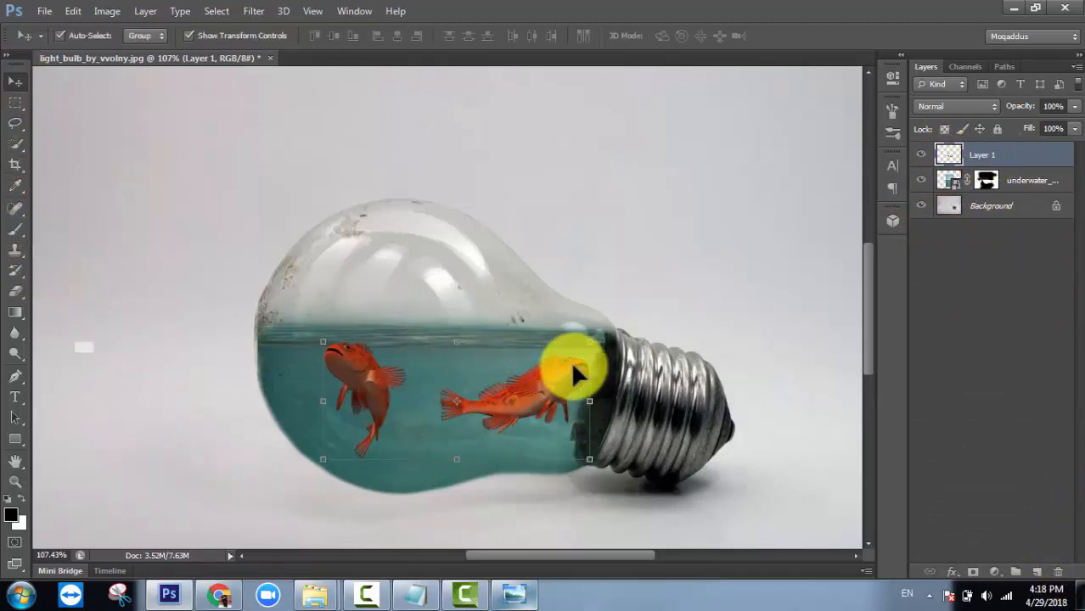
{"action": "mouse_move", "coordinate": [592, 345]}
{"action": "left_mouse_down"}
{"action": "mouse_move", "coordinate": [580, 346]}
{"action": "mouse_move", "coordinate": [600, 346]}
{"action": "mouse_move", "coordinate": [599, 359]}
{"action": "left_mouse_up"}
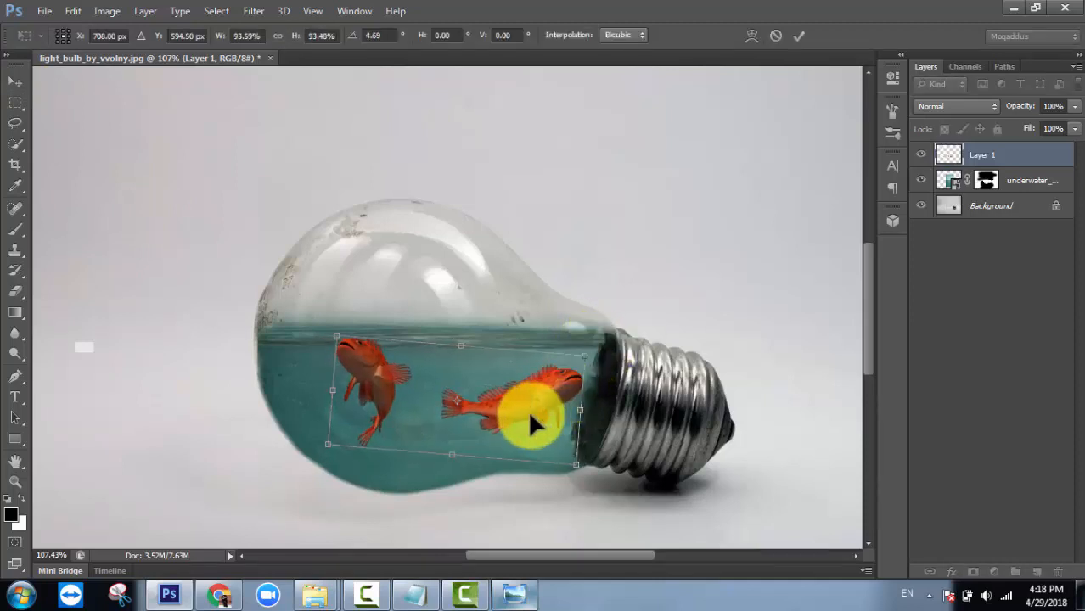
{"action": "left_click_drag", "start_coordinate": [529, 420], "coordinate": [517, 391]}
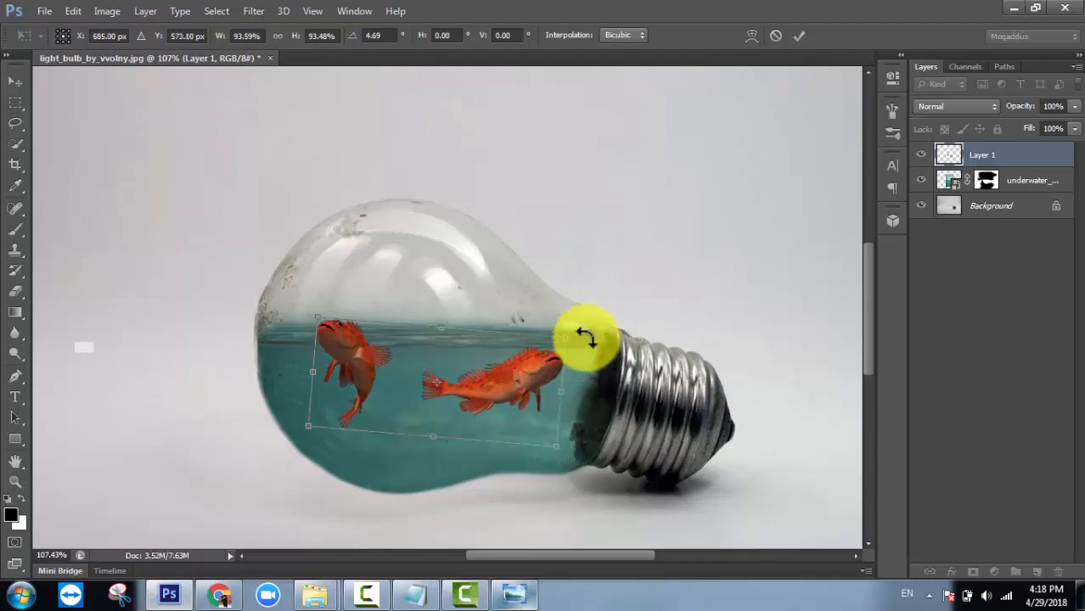
{"action": "left_click_drag", "start_coordinate": [584, 331], "coordinate": [588, 333]}
{"action": "left_click_drag", "start_coordinate": [506, 398], "coordinate": [520, 405]}
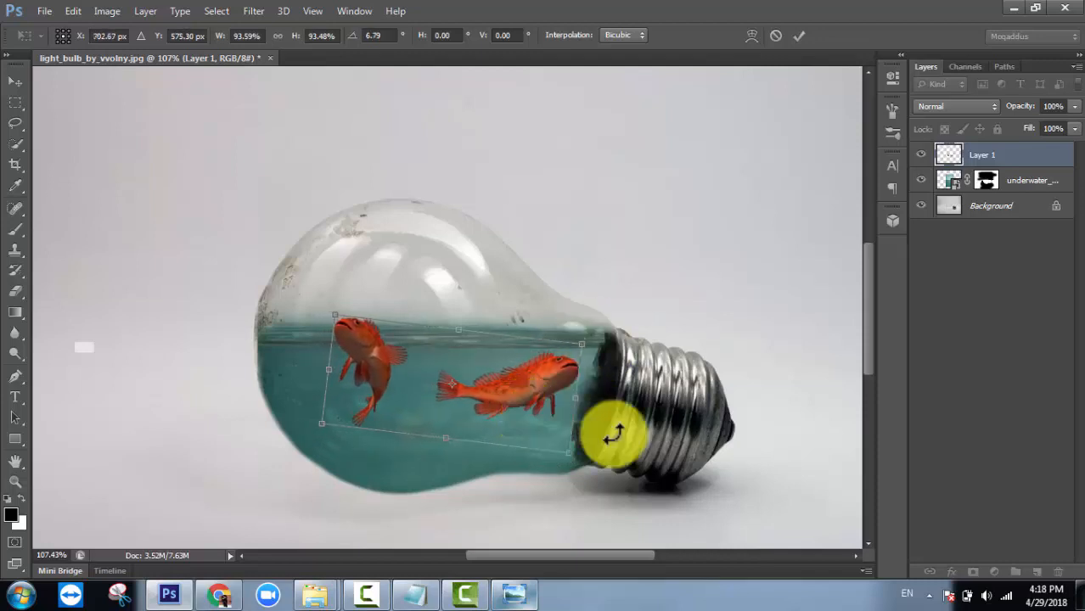
{"action": "left_click", "coordinate": [799, 36]}
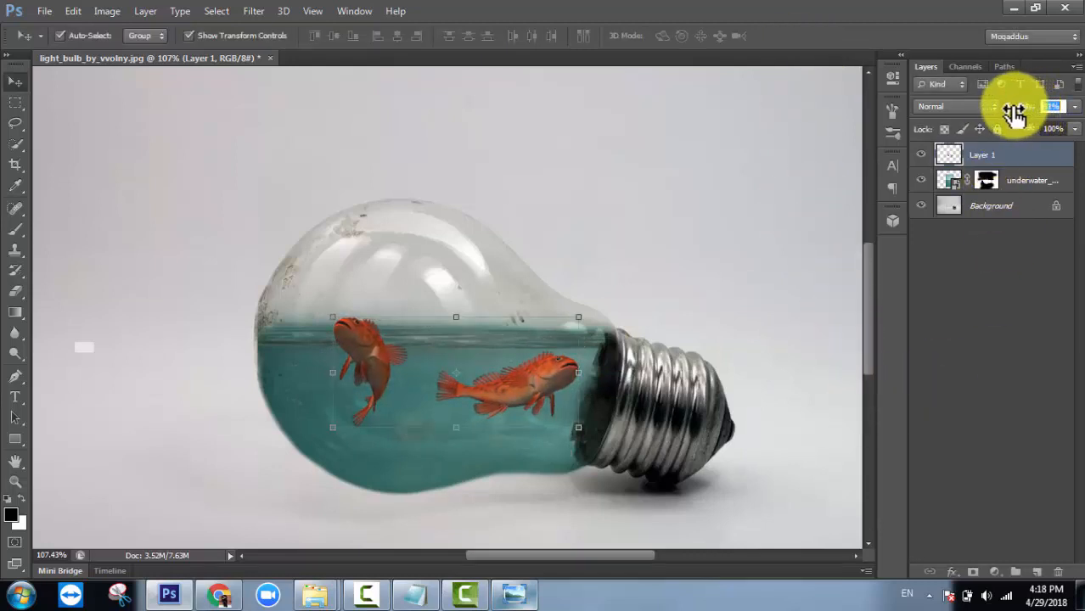
{"action": "left_click", "coordinate": [986, 299]}
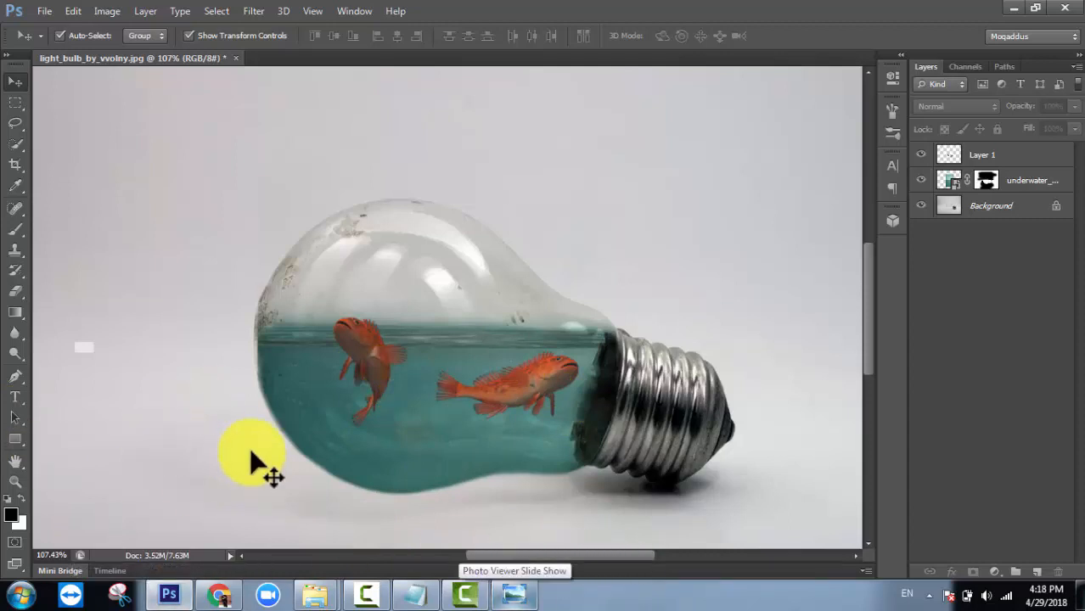
Place the water_splash_png_by_starlaa1-d51fsqk image into the document
{"action": "key", "text": "ctrl+0"}
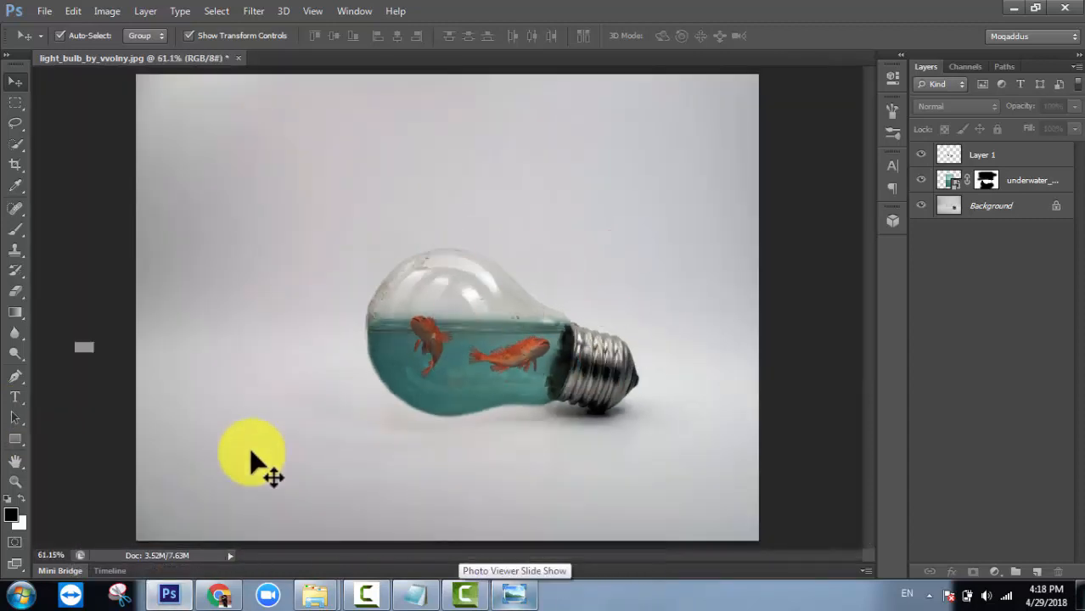
{"action": "left_click", "coordinate": [49, 12]}
{"action": "left_click", "coordinate": [98, 271]}
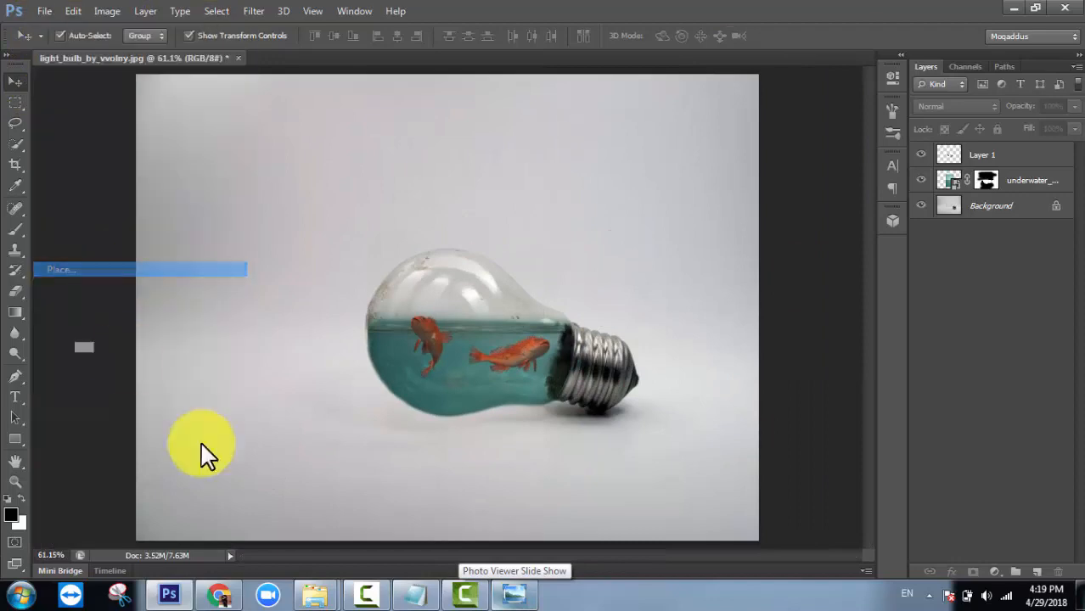
{"action": "double_click", "coordinate": [688, 145]}
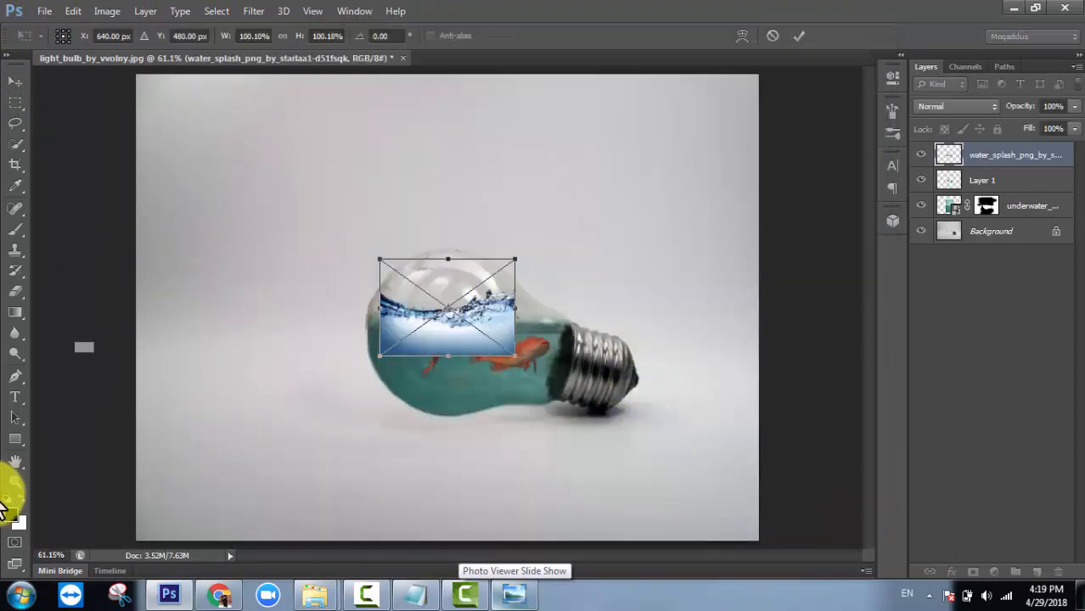
Scale the water splash to about 182%, position it over the bulb at about X 707 px, Y 514.5 px, and set its opacity to 50%
{"action": "left_click_drag", "start_coordinate": [514, 356], "coordinate": [565, 416]}
{"action": "left_click_drag", "start_coordinate": [505, 363], "coordinate": [536, 351]}
{"action": "left_click_drag", "start_coordinate": [612, 233], "coordinate": [604, 238]}
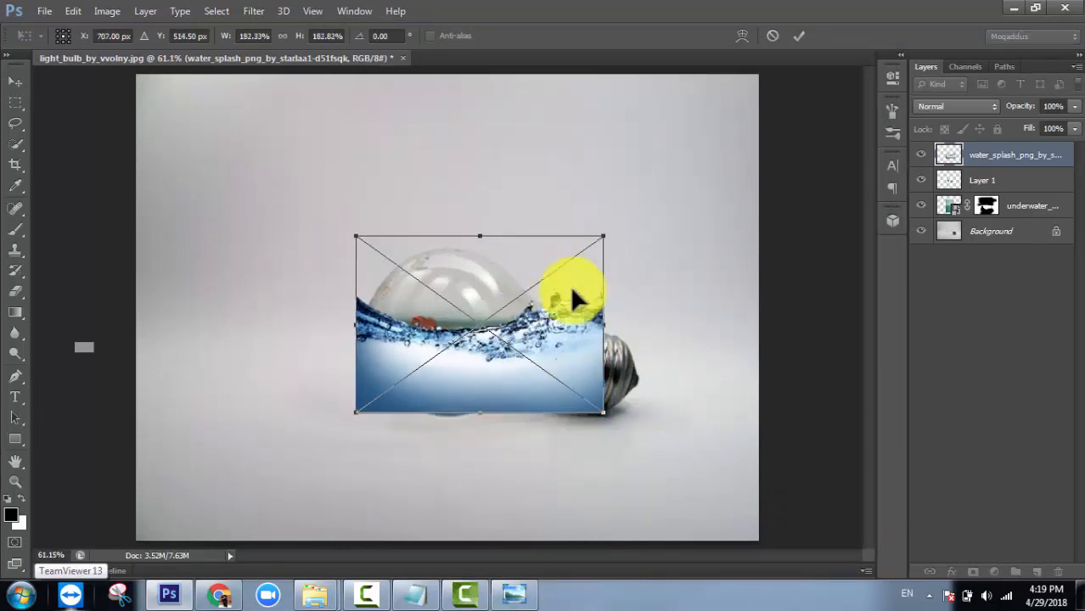
{"action": "scroll", "coordinate": [548, 325], "scroll_direction": "up", "scroll_amount": 5}
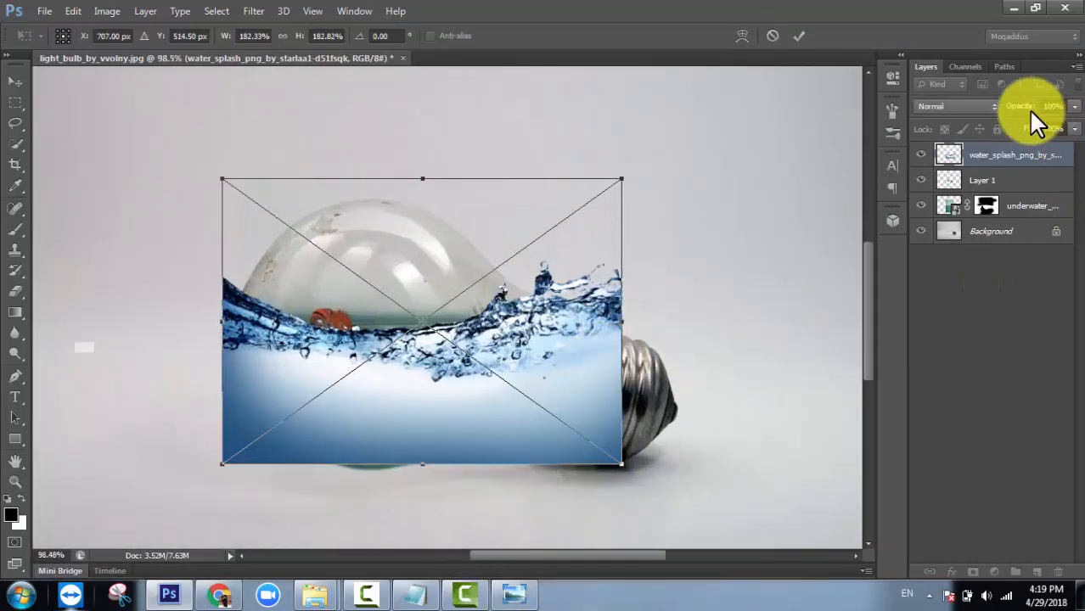
{"action": "left_click_drag", "start_coordinate": [1028, 107], "coordinate": [988, 130]}
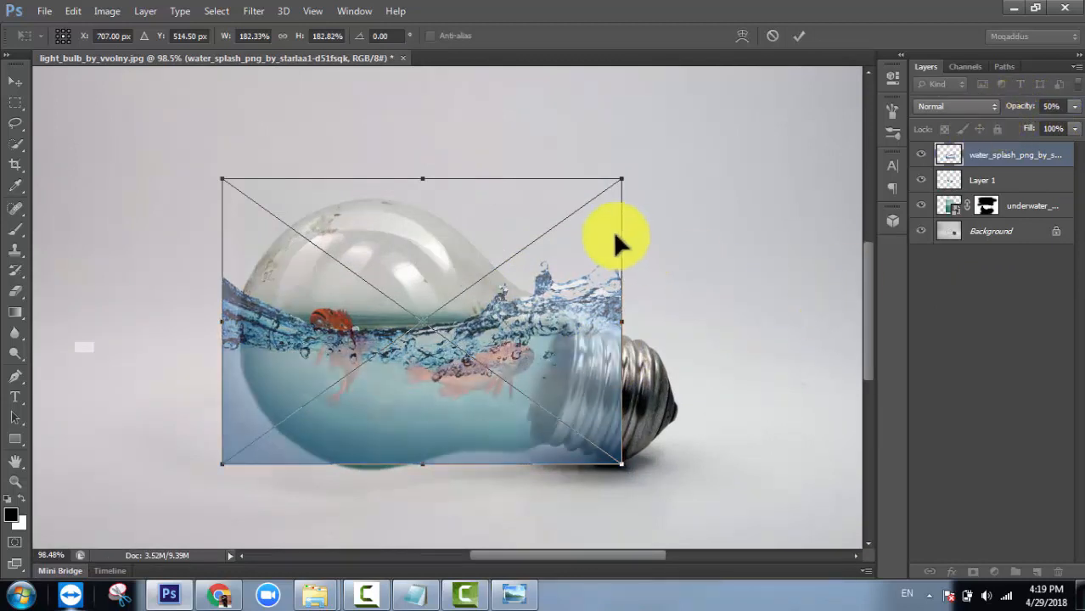
Resize the splash to about 153% width and 166% height and align it with the waterline at about X 685.5 px, Y 519 px
{"action": "left_click_drag", "start_coordinate": [622, 180], "coordinate": [593, 199]}
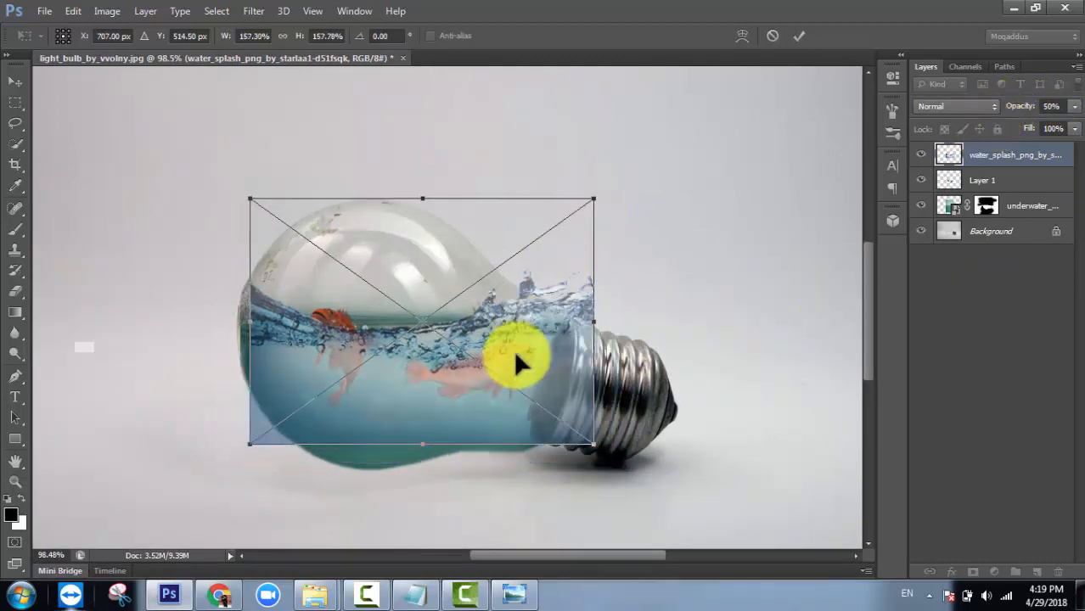
{"action": "left_click_drag", "start_coordinate": [475, 395], "coordinate": [457, 406]}
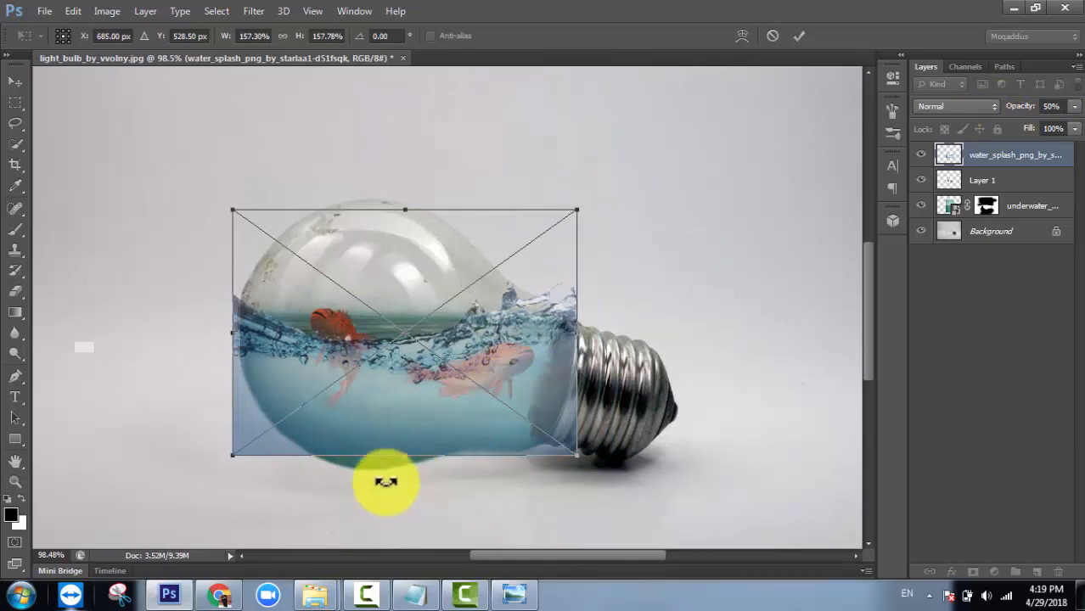
{"action": "left_click_drag", "start_coordinate": [406, 456], "coordinate": [408, 476]}
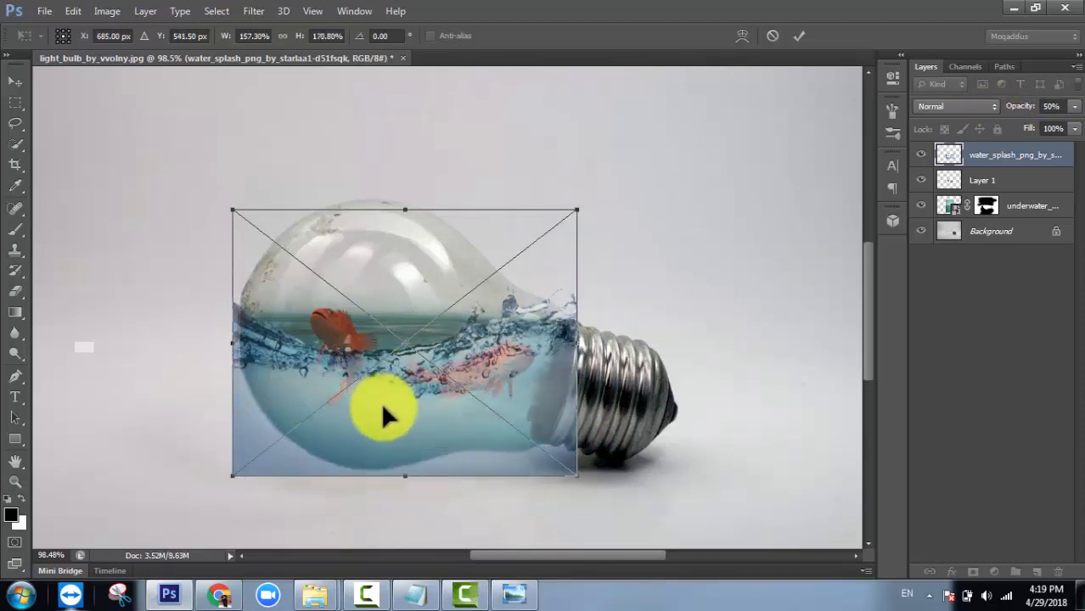
{"action": "left_click_drag", "start_coordinate": [382, 406], "coordinate": [387, 375]}
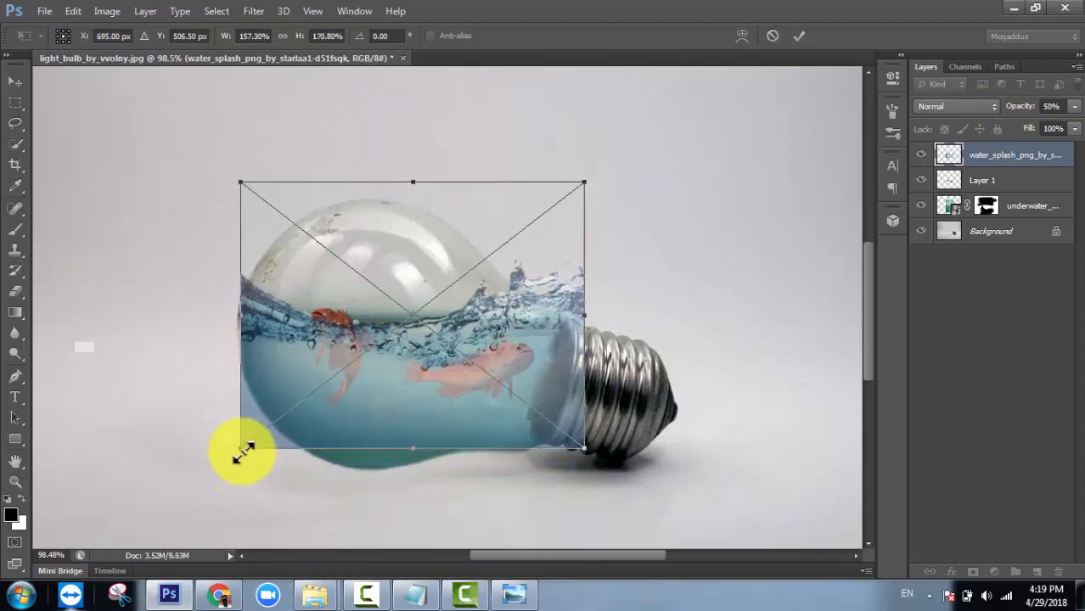
{"action": "left_click_drag", "start_coordinate": [243, 452], "coordinate": [214, 477]}
{"action": "mouse_move", "coordinate": [345, 442]}
{"action": "left_mouse_down"}
{"action": "mouse_move", "coordinate": [320, 476]}
{"action": "mouse_move", "coordinate": [330, 453]}
{"action": "left_mouse_up"}
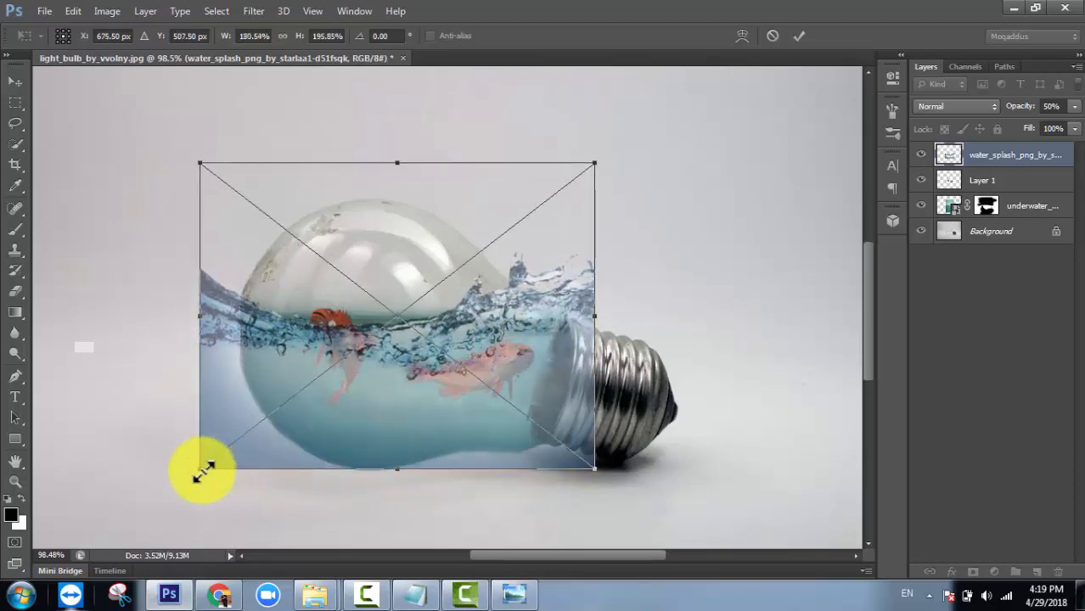
{"action": "left_click_drag", "start_coordinate": [204, 472], "coordinate": [246, 460]}
{"action": "left_click_drag", "start_coordinate": [374, 419], "coordinate": [384, 434]}
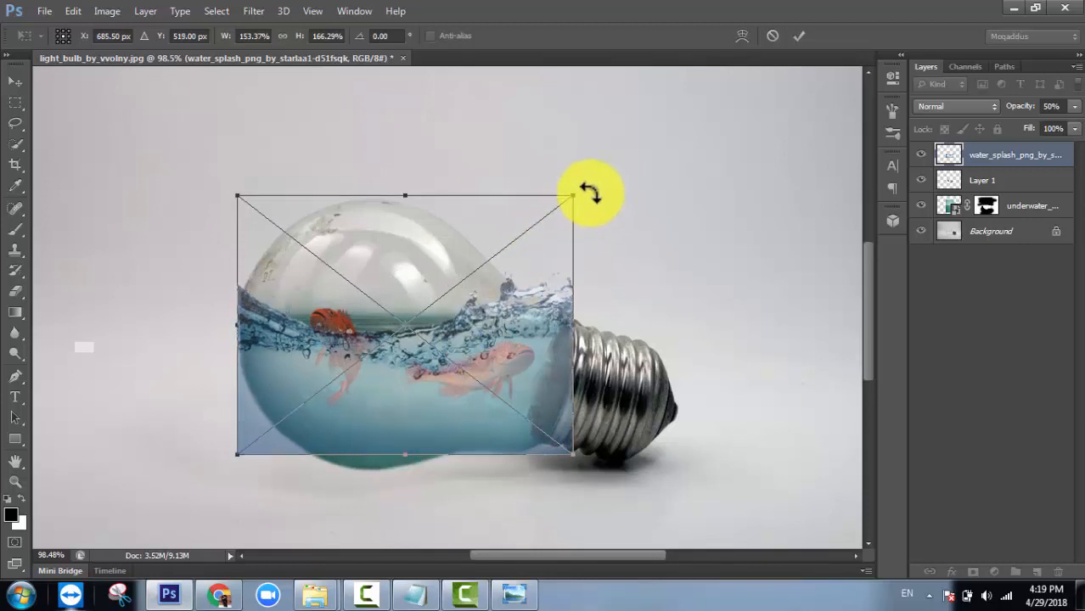
Rotate the splash about 1.7°, then fit it to the bulb at about 142% width, 189% height, X 669 px and Y 511 px
{"action": "left_click_drag", "start_coordinate": [589, 192], "coordinate": [594, 199]}
{"action": "left_click_drag", "start_coordinate": [427, 406], "coordinate": [417, 400]}
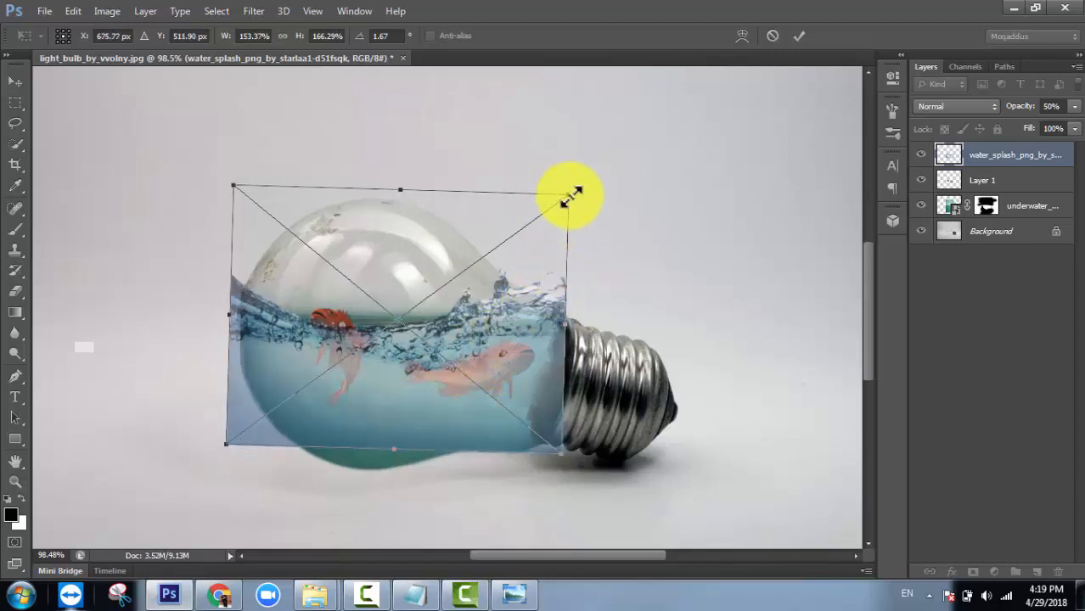
{"action": "left_click_drag", "start_coordinate": [569, 195], "coordinate": [561, 202]}
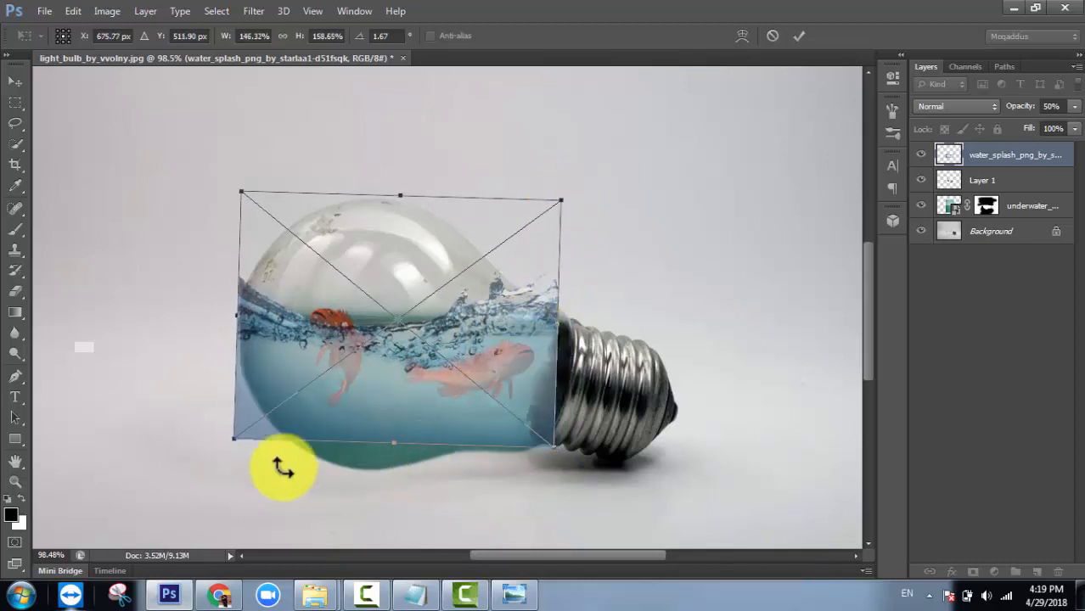
{"action": "left_click_drag", "start_coordinate": [239, 439], "coordinate": [222, 461]}
{"action": "left_click_drag", "start_coordinate": [336, 427], "coordinate": [343, 404]}
{"action": "left_click_drag", "start_coordinate": [404, 448], "coordinate": [375, 442]}
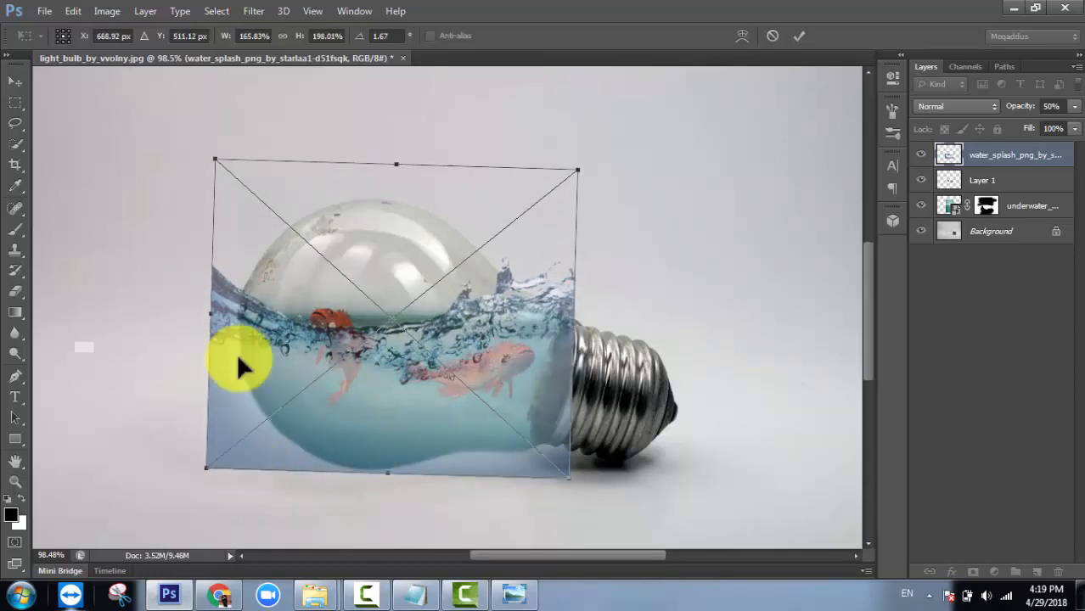
{"action": "left_click_drag", "start_coordinate": [214, 158], "coordinate": [241, 167]}
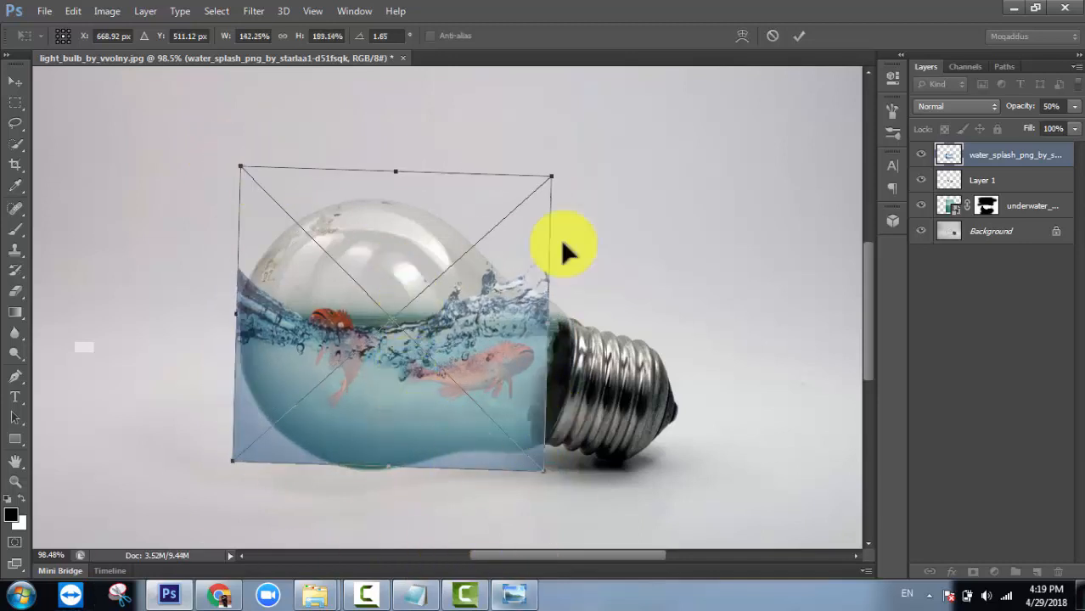
Commit the splash placement and set the splash layer's blend mode to Overlay
{"action": "left_click", "coordinate": [965, 110]}
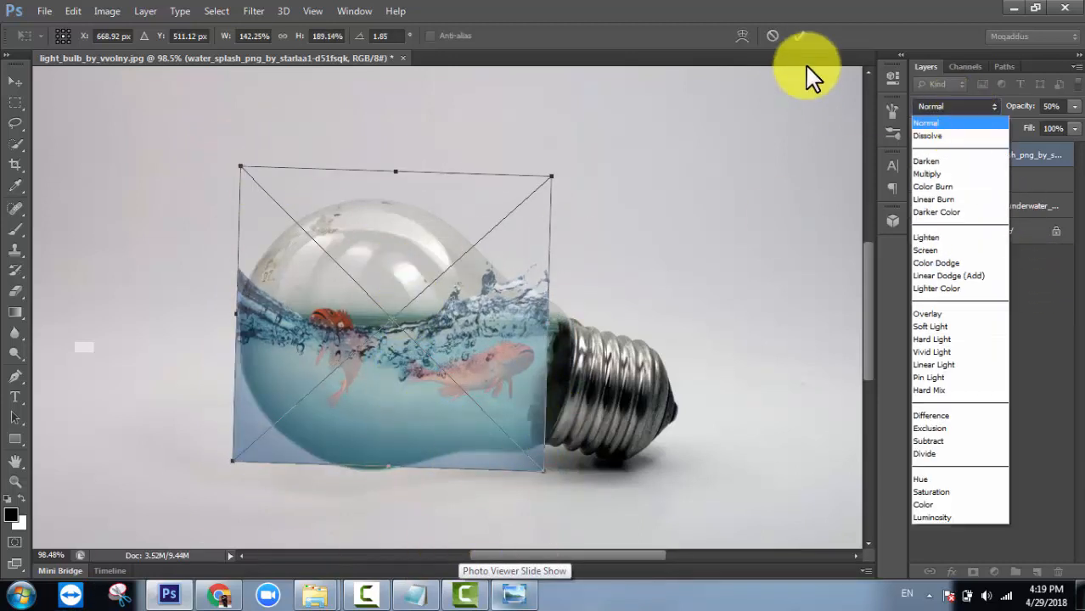
{"action": "left_click", "coordinate": [872, 85]}
{"action": "left_click", "coordinate": [793, 35]}
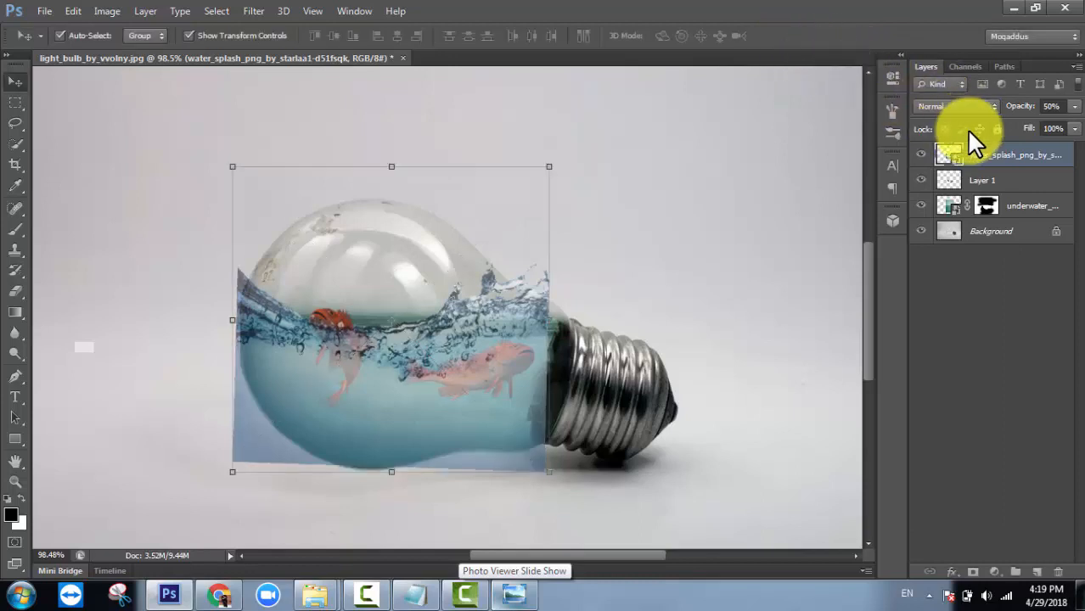
{"action": "left_click", "coordinate": [952, 106]}
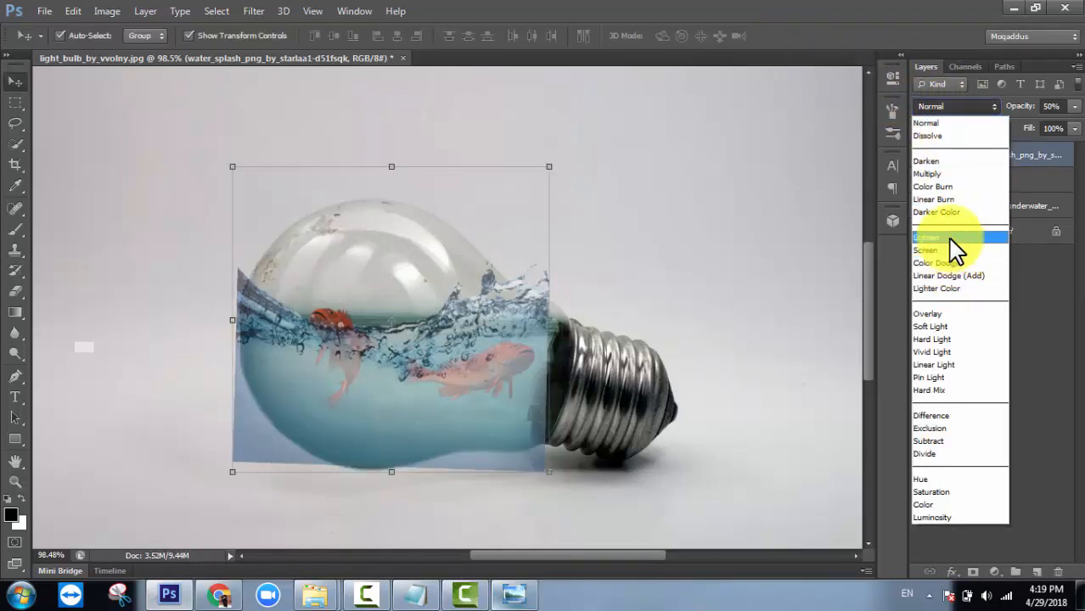
{"action": "left_click", "coordinate": [956, 314]}
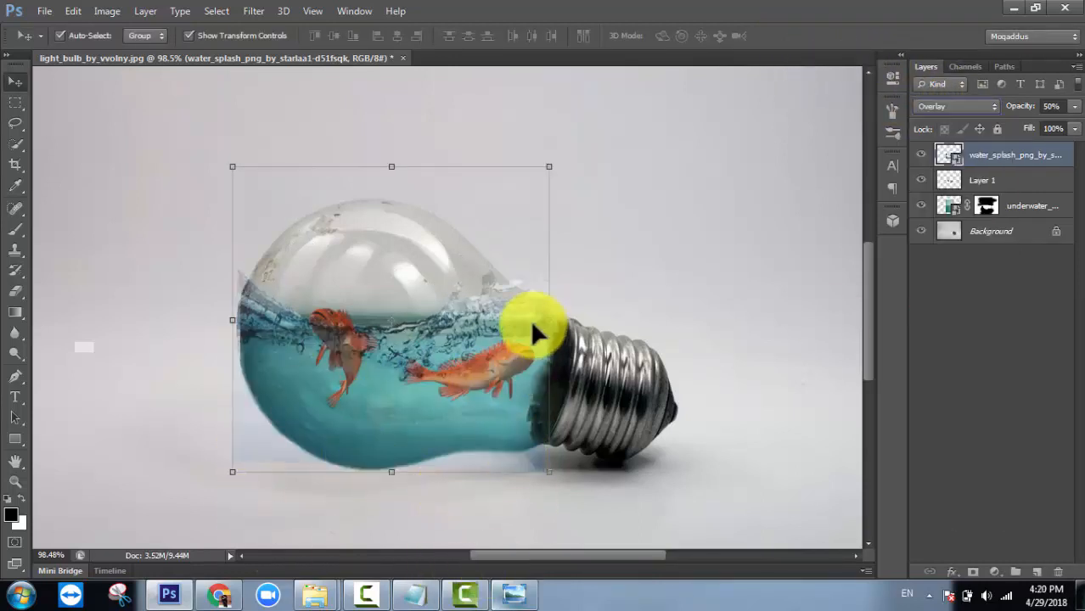
Refit the splash to about 146.5% width, 178.6% height, rotated 1.85°, at about X 680 px, Y 524 px, and commit the transform
{"action": "left_click_drag", "start_coordinate": [494, 409], "coordinate": [503, 411]}
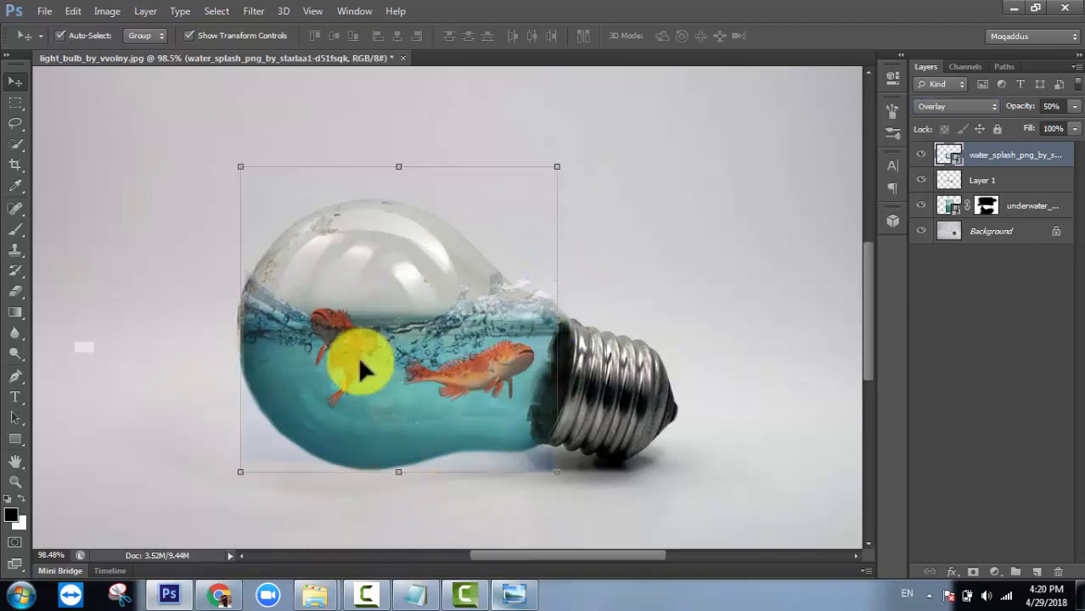
{"action": "left_click_drag", "start_coordinate": [557, 166], "coordinate": [546, 200]}
{"action": "mouse_move", "coordinate": [486, 409]}
{"action": "left_mouse_down"}
{"action": "mouse_move", "coordinate": [496, 414]}
{"action": "mouse_move", "coordinate": [491, 404]}
{"action": "left_mouse_up"}
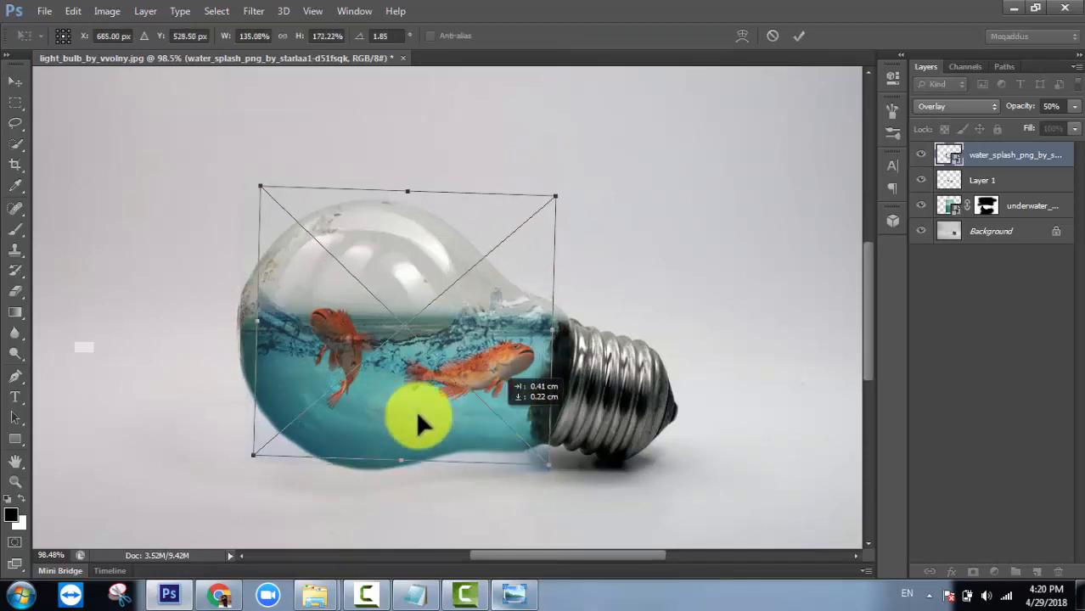
{"action": "left_click_drag", "start_coordinate": [257, 319], "coordinate": [242, 324]}
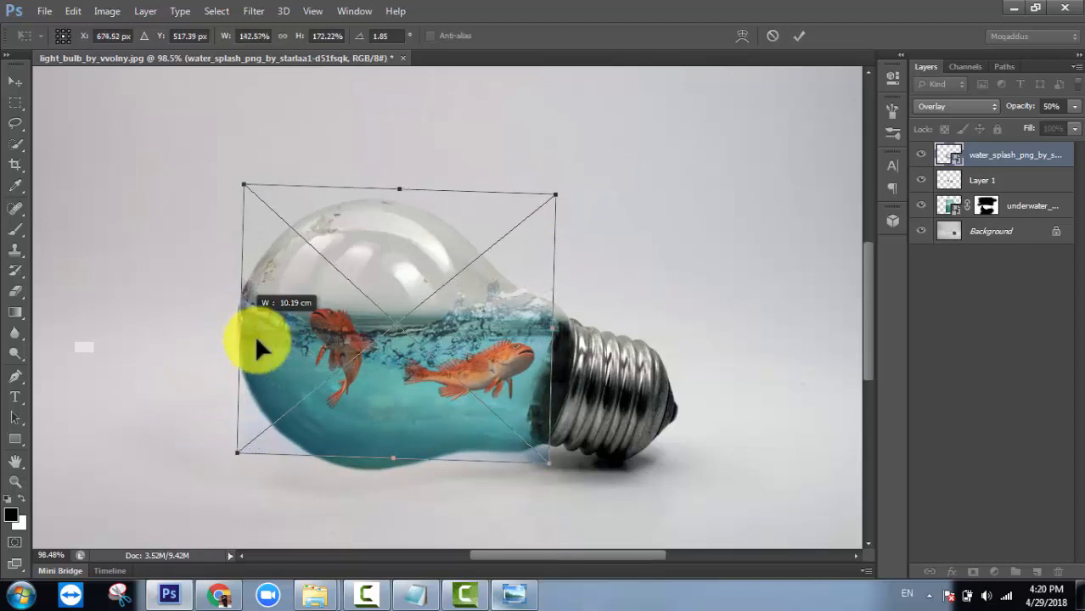
{"action": "left_click_drag", "start_coordinate": [393, 459], "coordinate": [393, 471]}
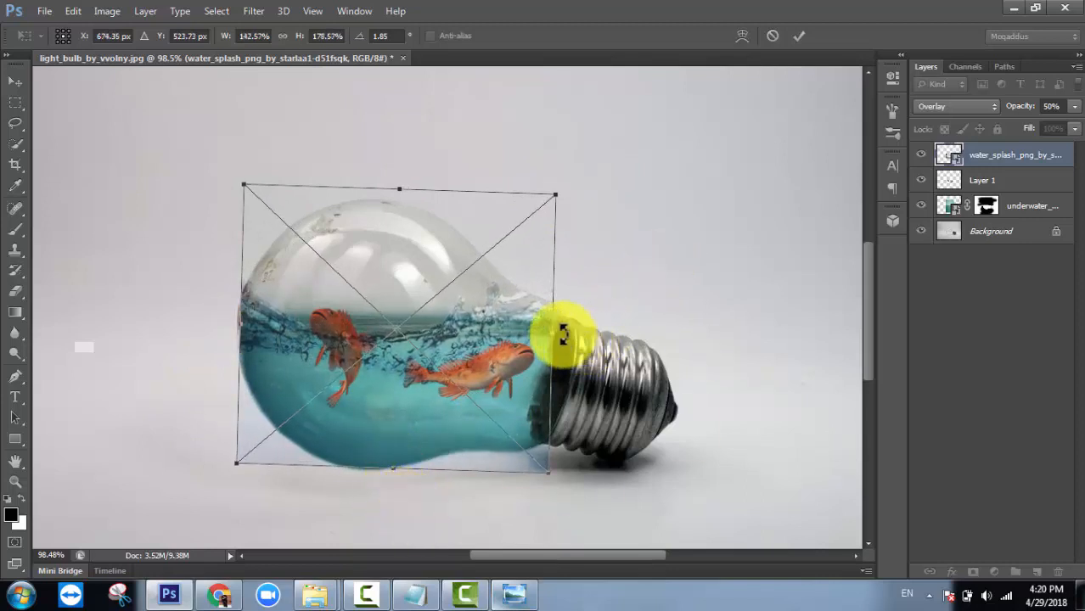
{"action": "left_click_drag", "start_coordinate": [563, 333], "coordinate": [563, 332]}
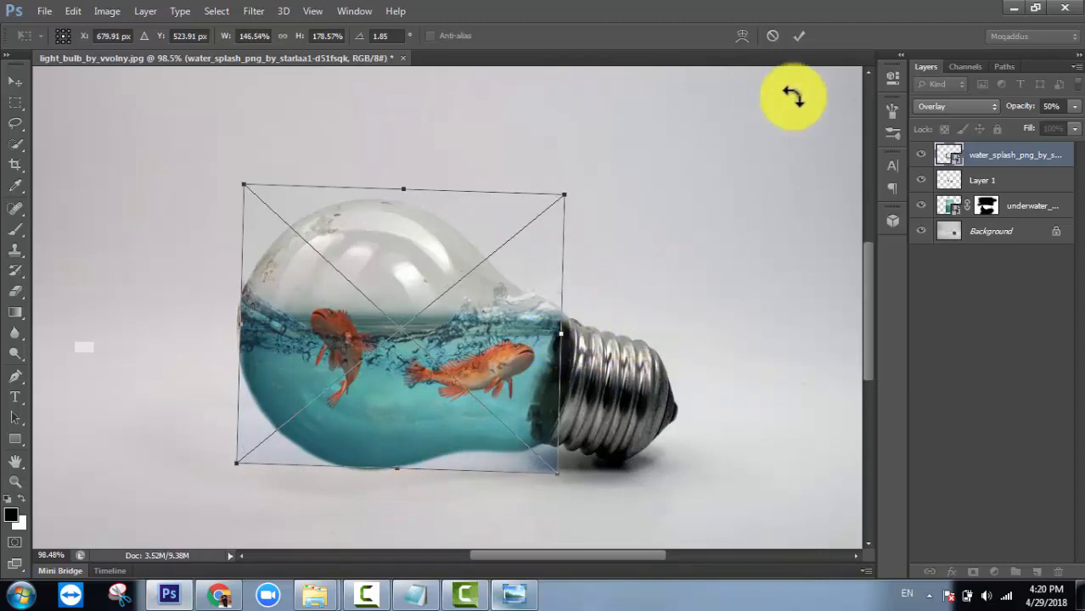
{"action": "left_click", "coordinate": [801, 35]}
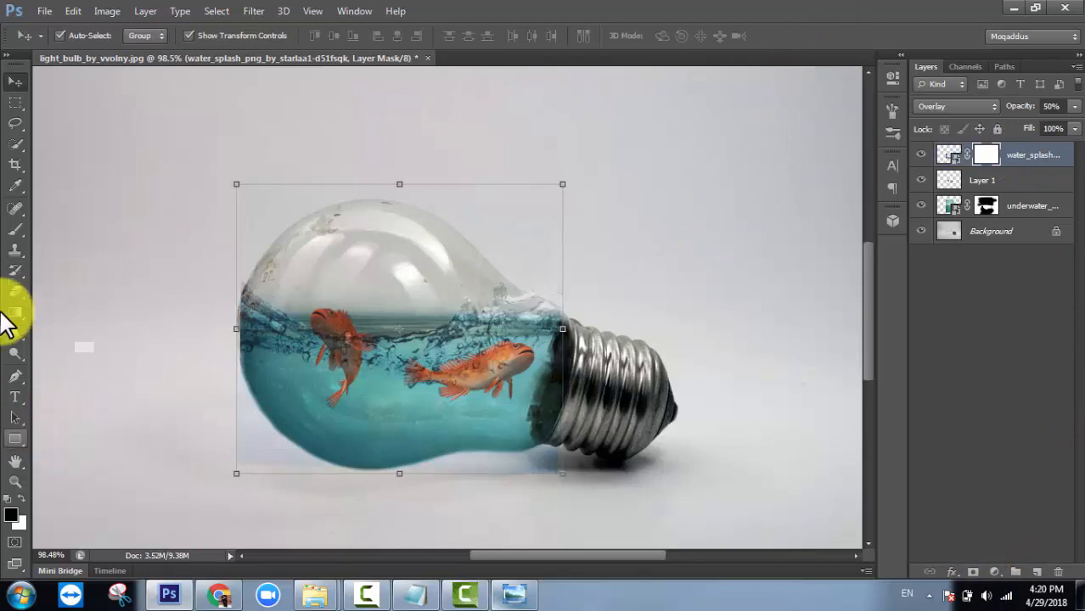
Add a layer mask to the splash and paint it black with a 30 px brush outside the bulb's left and lower-left edge
{"action": "left_click", "coordinate": [15, 229]}
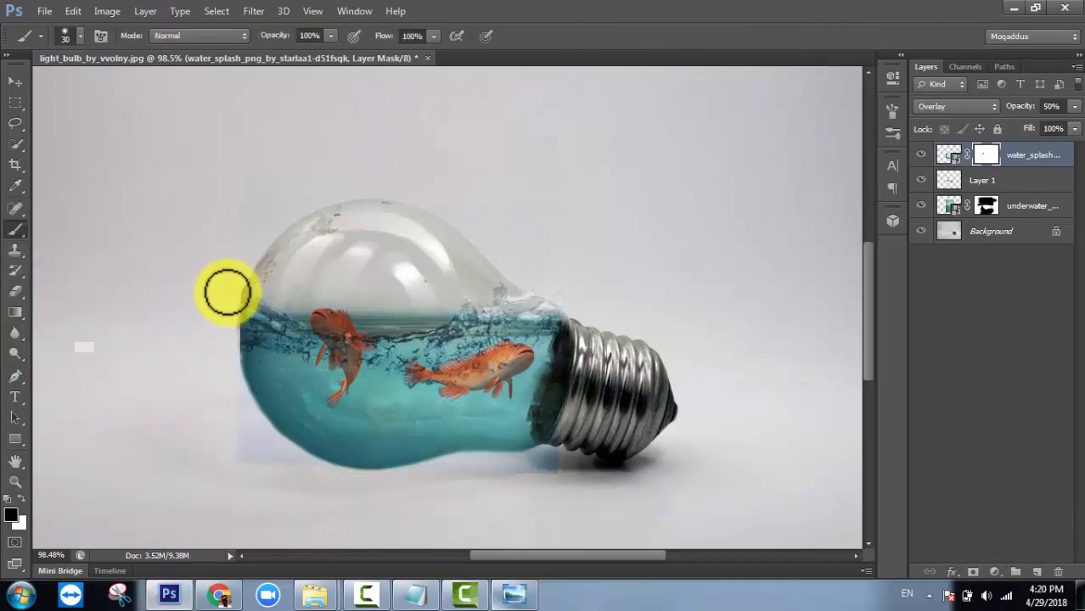
{"action": "left_click_drag", "start_coordinate": [227, 292], "coordinate": [264, 253]}
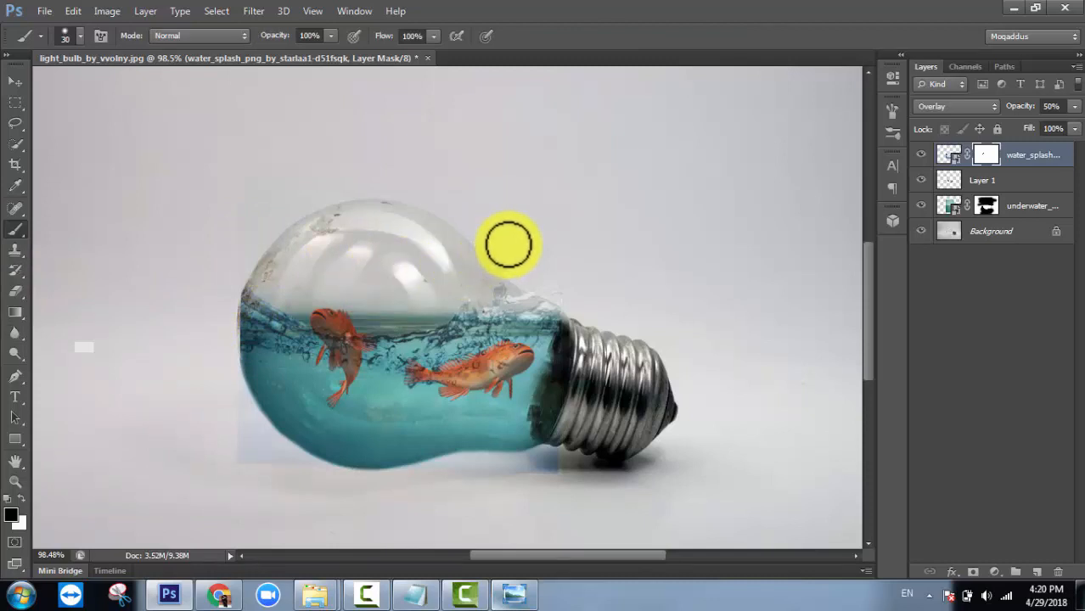
{"action": "mouse_move", "coordinate": [209, 359]}
{"action": "left_mouse_down"}
{"action": "mouse_move", "coordinate": [255, 442]}
{"action": "mouse_move", "coordinate": [236, 401]}
{"action": "mouse_move", "coordinate": [260, 483]}
{"action": "mouse_move", "coordinate": [243, 432]}
{"action": "mouse_move", "coordinate": [293, 463]}
{"action": "left_mouse_up"}
{"action": "scroll", "coordinate": [291, 464], "scroll_direction": "up", "scroll_amount": 4}
{"action": "scroll", "coordinate": [288, 482], "scroll_direction": "up", "scroll_amount": 4}
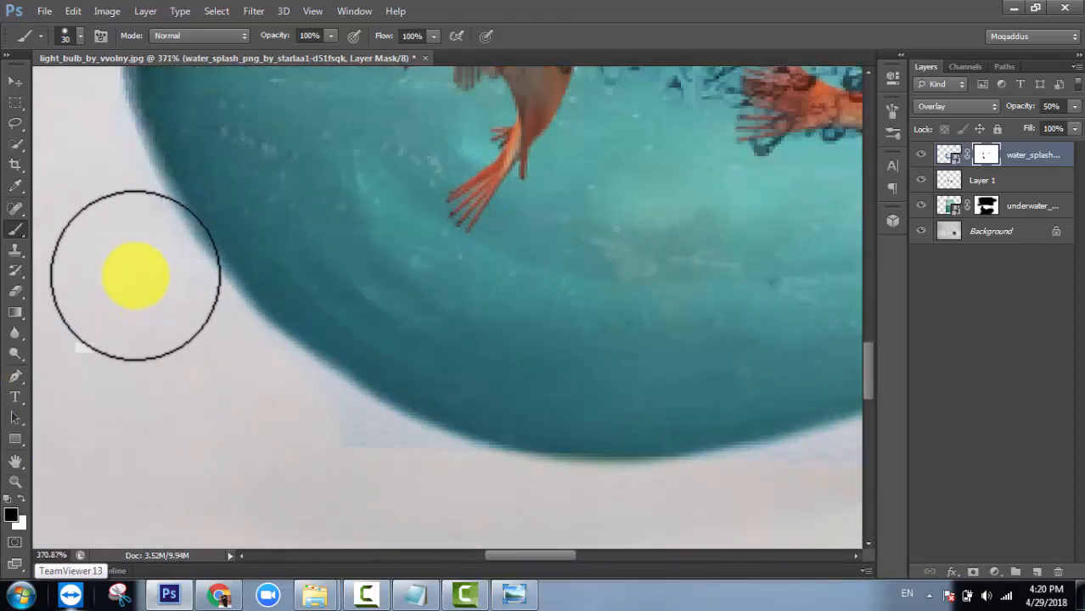
{"action": "mouse_move", "coordinate": [132, 229]}
{"action": "left_mouse_down"}
{"action": "mouse_move", "coordinate": [225, 364]}
{"action": "mouse_move", "coordinate": [323, 431]}
{"action": "mouse_move", "coordinate": [551, 510]}
{"action": "mouse_move", "coordinate": [666, 479]}
{"action": "left_mouse_up"}
Mask out the splash's remaining tint below the bulb, along the lower edge toward the metal base
{"action": "scroll", "coordinate": [667, 478], "scroll_direction": "down", "scroll_amount": 6}
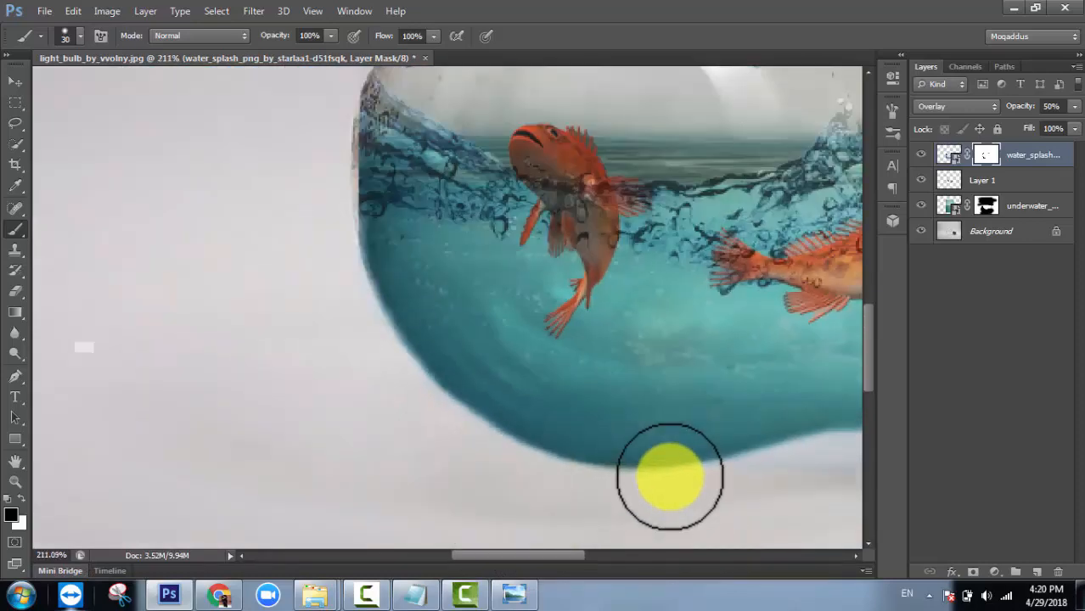
{"action": "scroll", "coordinate": [787, 492], "scroll_direction": "up", "scroll_amount": 4}
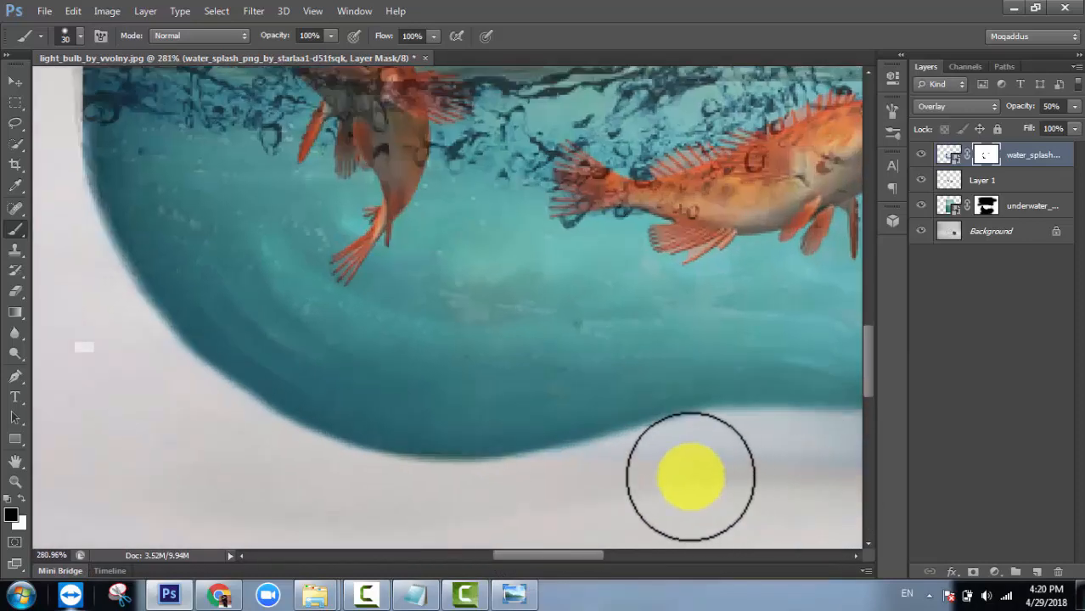
{"action": "mouse_move", "coordinate": [584, 489]}
{"action": "left_mouse_down"}
{"action": "mouse_move", "coordinate": [702, 462]}
{"action": "mouse_move", "coordinate": [633, 494]}
{"action": "mouse_move", "coordinate": [616, 492]}
{"action": "mouse_move", "coordinate": [690, 458]}
{"action": "mouse_move", "coordinate": [744, 450]}
{"action": "mouse_move", "coordinate": [674, 474]}
{"action": "mouse_move", "coordinate": [703, 454]}
{"action": "left_mouse_up"}
{"action": "scroll", "coordinate": [795, 493], "scroll_direction": "left", "scroll_amount": 2}
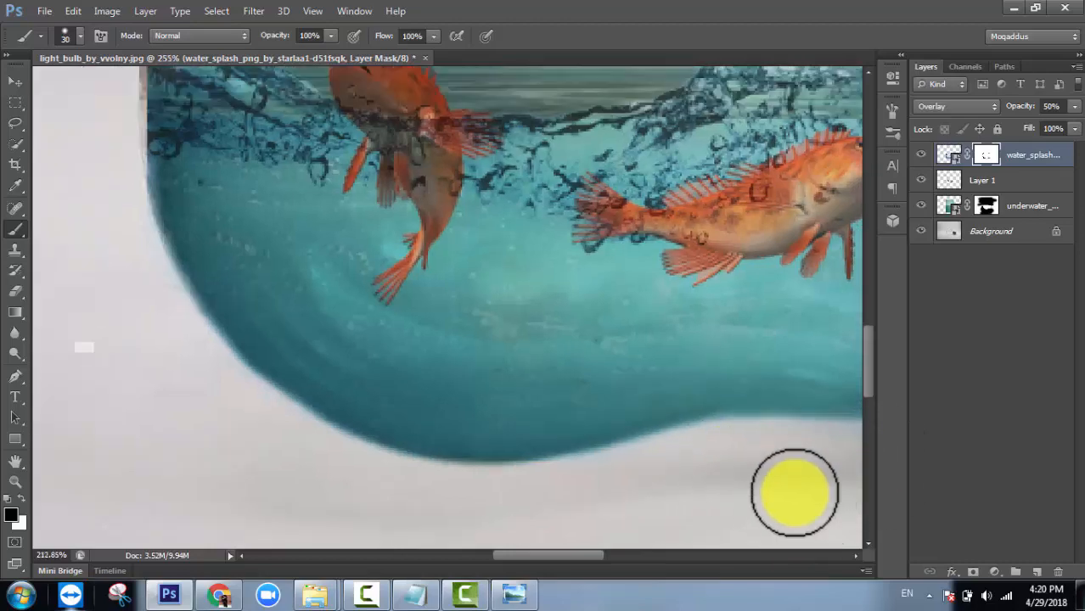
{"action": "scroll", "coordinate": [860, 481], "scroll_direction": "down", "scroll_amount": 3}
{"action": "left_click_drag", "start_coordinate": [531, 557], "coordinate": [611, 568]}
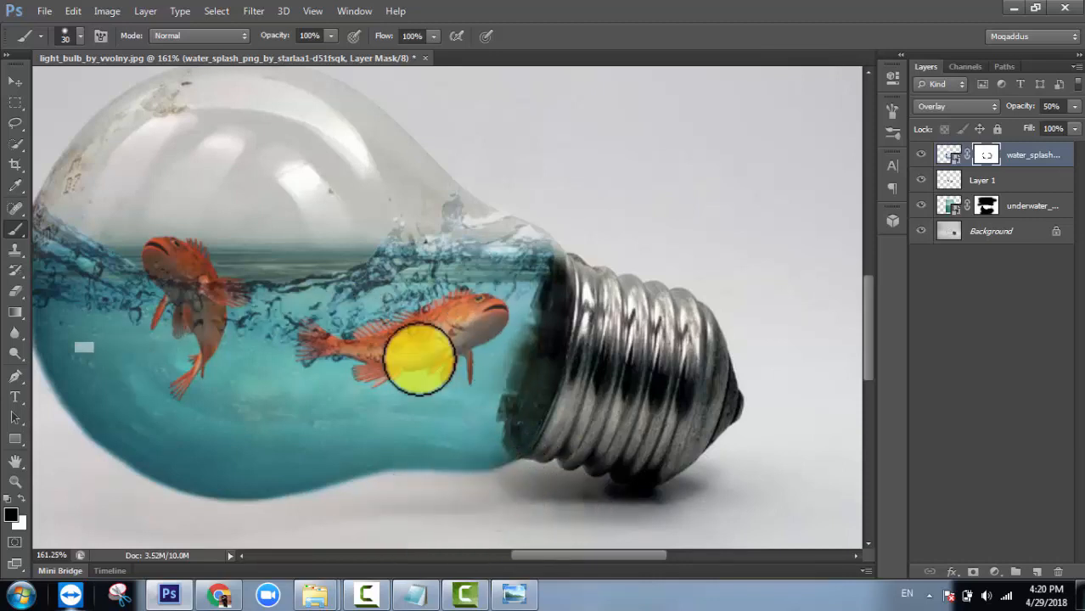
{"action": "scroll", "coordinate": [66, 317], "scroll_direction": "up", "scroll_amount": 1}
{"action": "scroll", "coordinate": [243, 370], "scroll_direction": "down", "scroll_amount": 6}
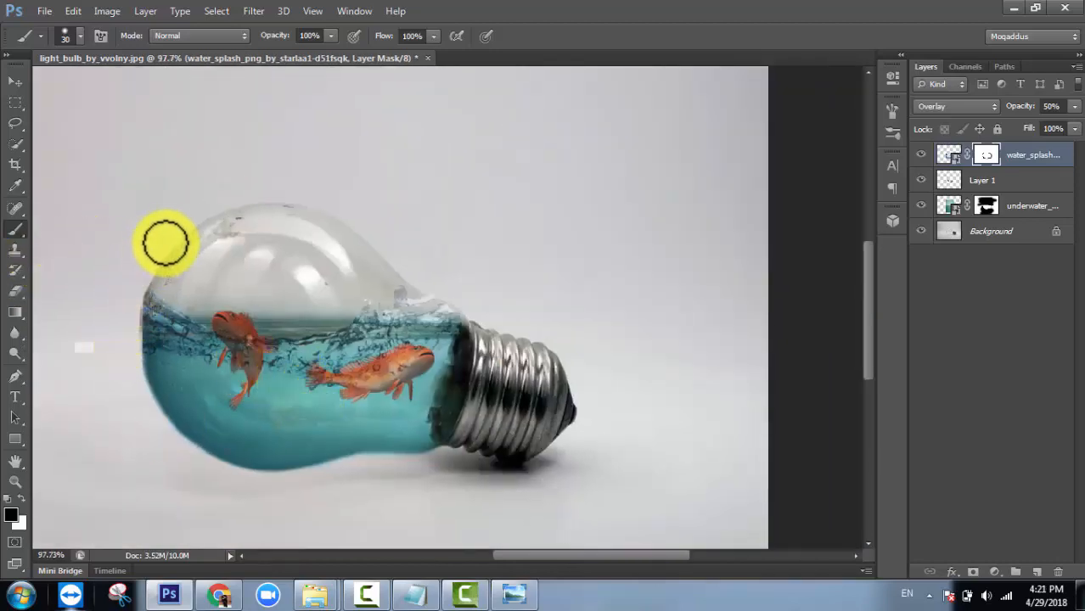
{"action": "left_click", "coordinate": [985, 207]}
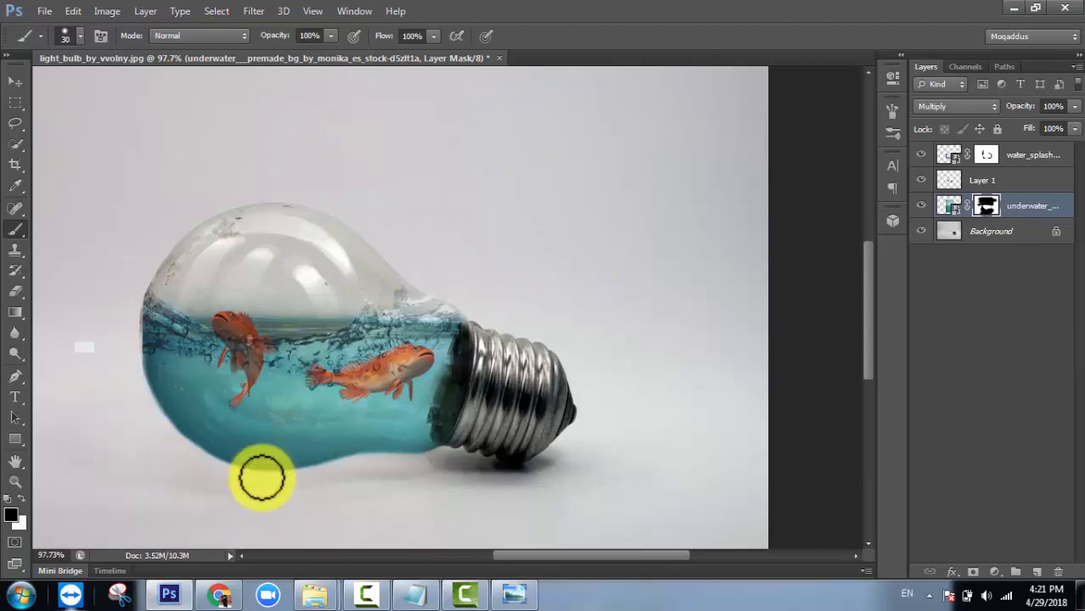
{"action": "scroll", "coordinate": [177, 459], "scroll_direction": "up", "scroll_amount": 8}
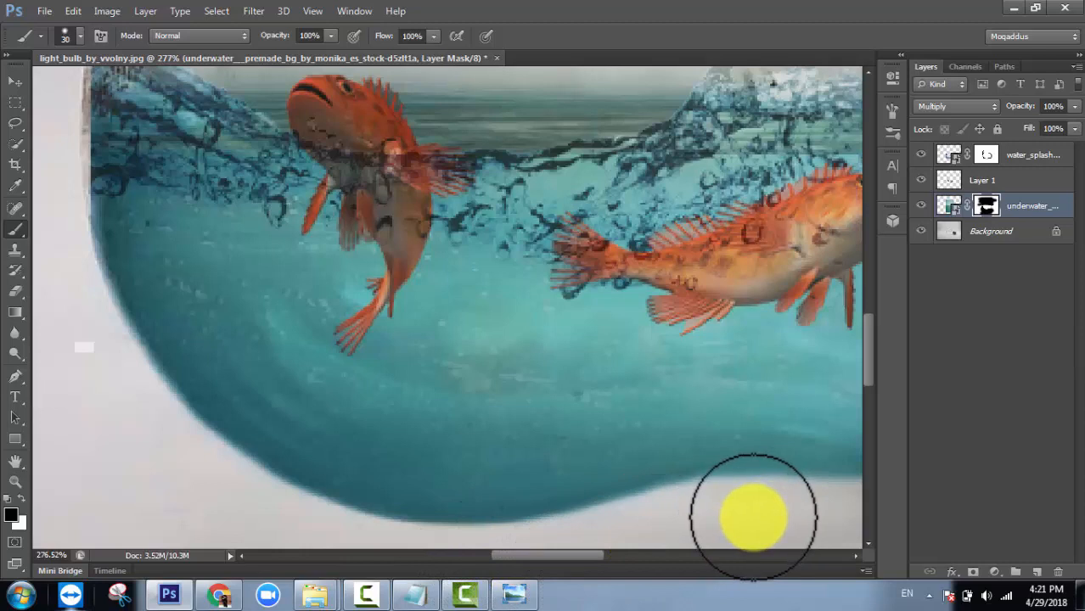
{"action": "key", "text": "ctrl+0"}
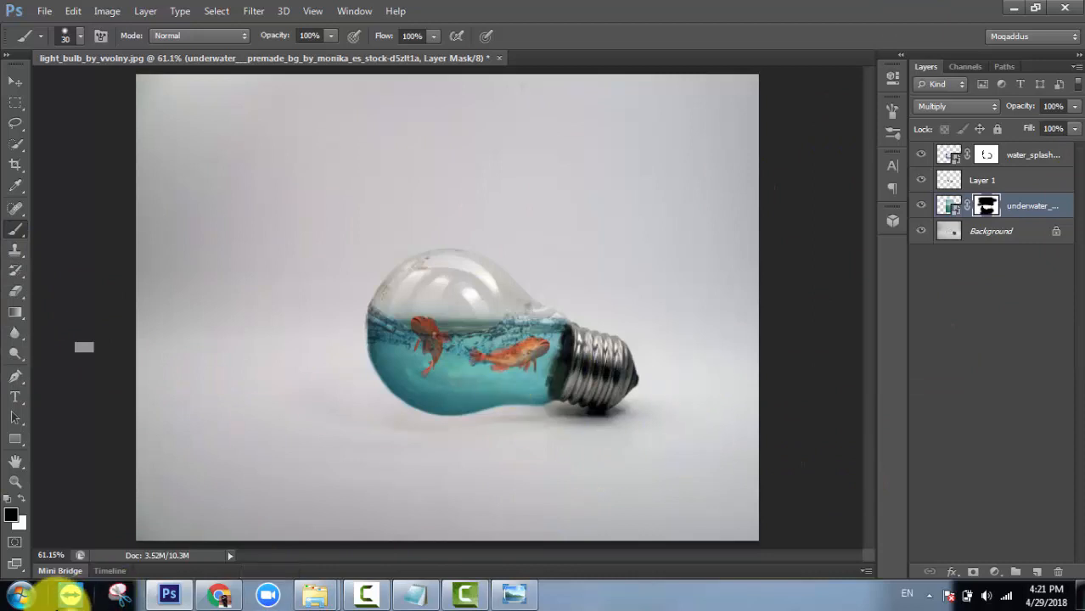
Add an empty layer directly above the Background and draw a long, thin elliptical selection beneath the bulb
{"action": "left_click", "coordinate": [1026, 158]}
{"action": "left_click", "coordinate": [1015, 231]}
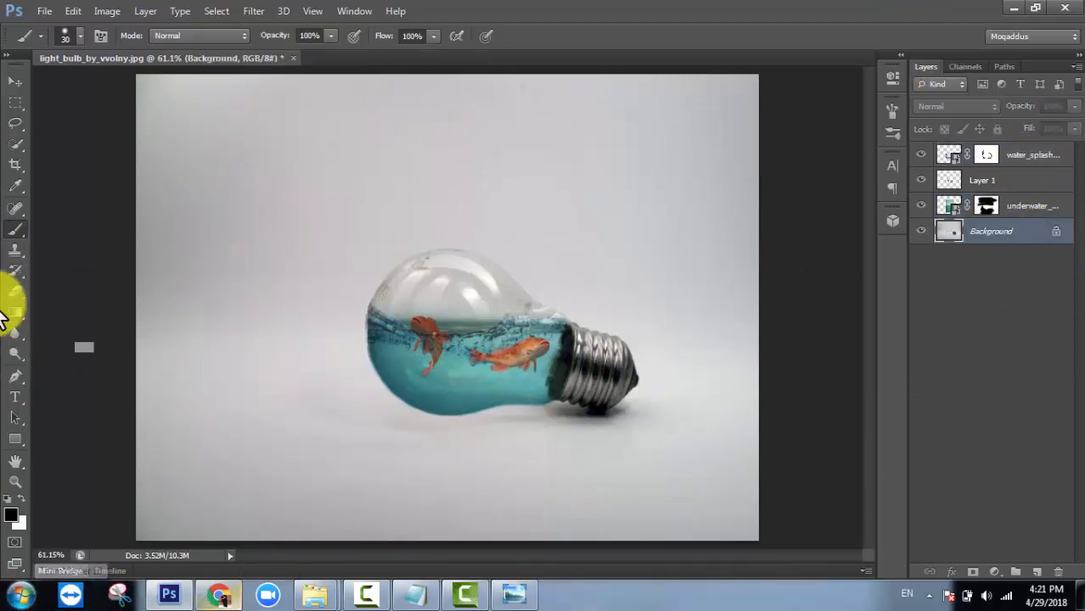
{"action": "left_click", "coordinate": [1038, 572]}
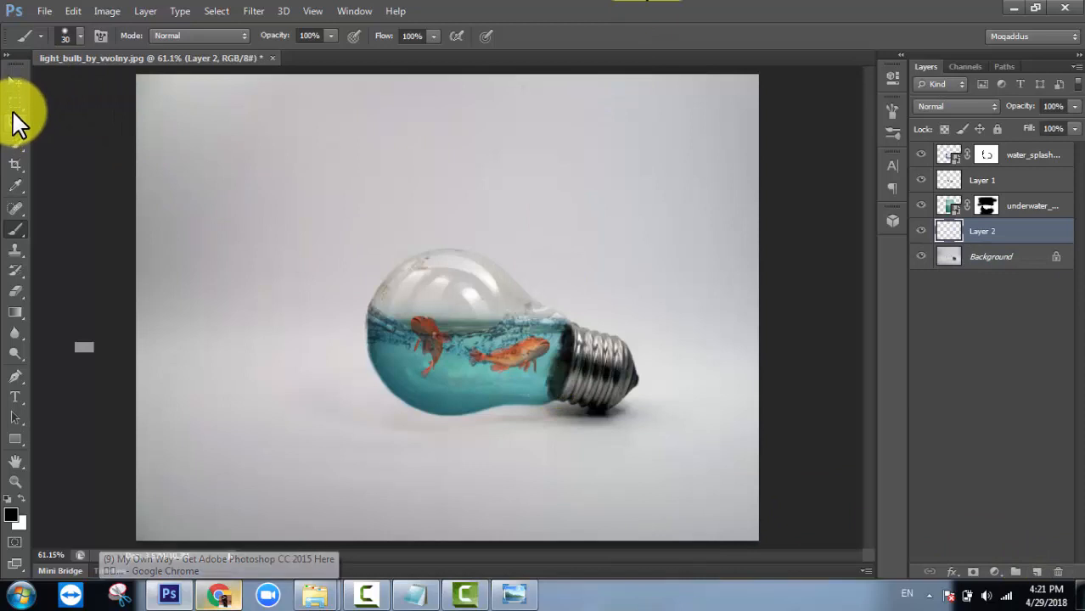
{"action": "left_click", "coordinate": [13, 103]}
{"action": "left_click", "coordinate": [52, 114]}
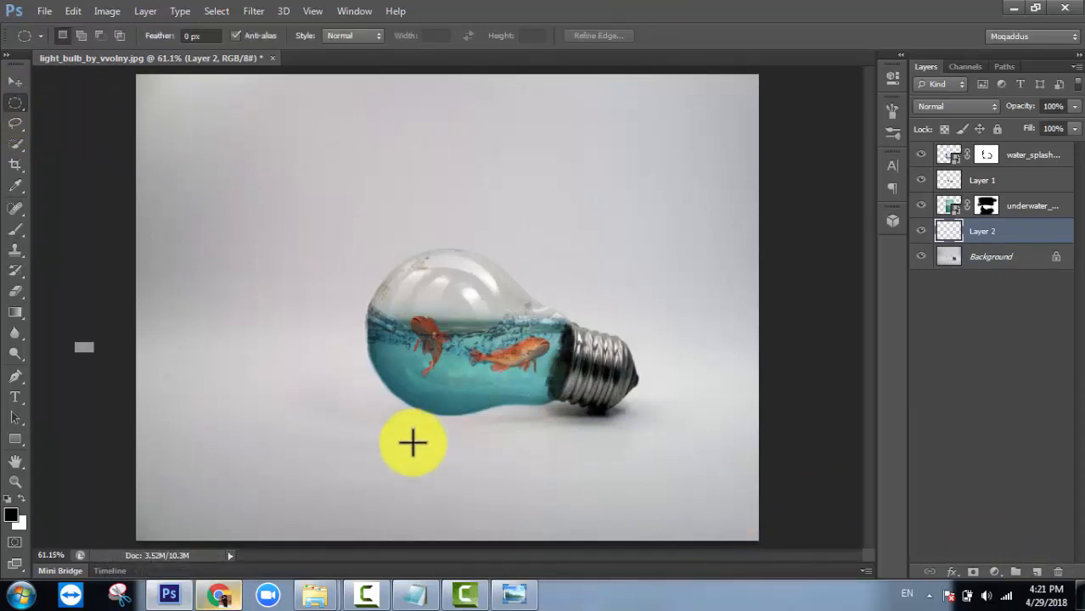
{"action": "left_click_drag", "start_coordinate": [449, 423], "coordinate": [627, 422]}
Try to resize the empty elliptical selection beneath the bulb with the transform controls
{"action": "left_click", "coordinate": [17, 82]}
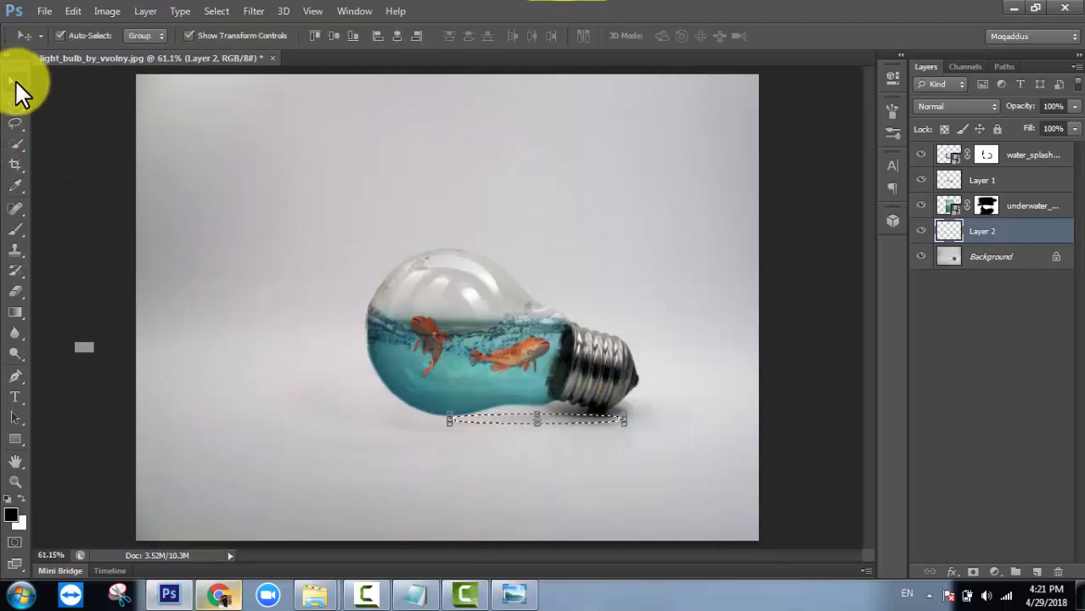
{"action": "left_click", "coordinate": [441, 420]}
{"action": "left_click", "coordinate": [523, 236]}
{"action": "scroll", "coordinate": [387, 436], "scroll_direction": "up", "scroll_amount": 3}
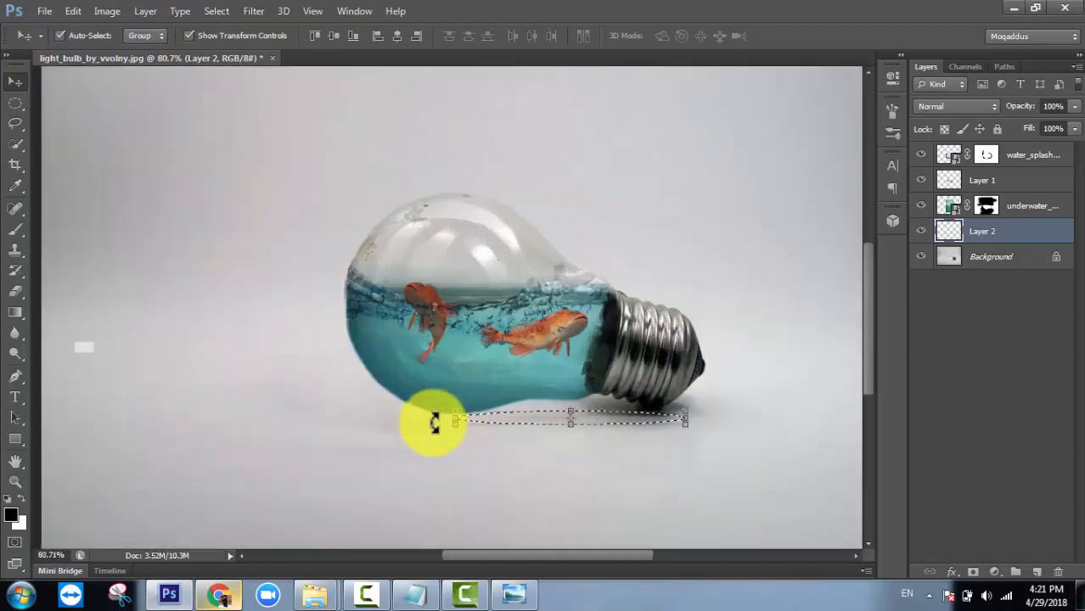
{"action": "scroll", "coordinate": [434, 422], "scroll_direction": "up", "scroll_amount": 3}
{"action": "left_click", "coordinate": [465, 417]}
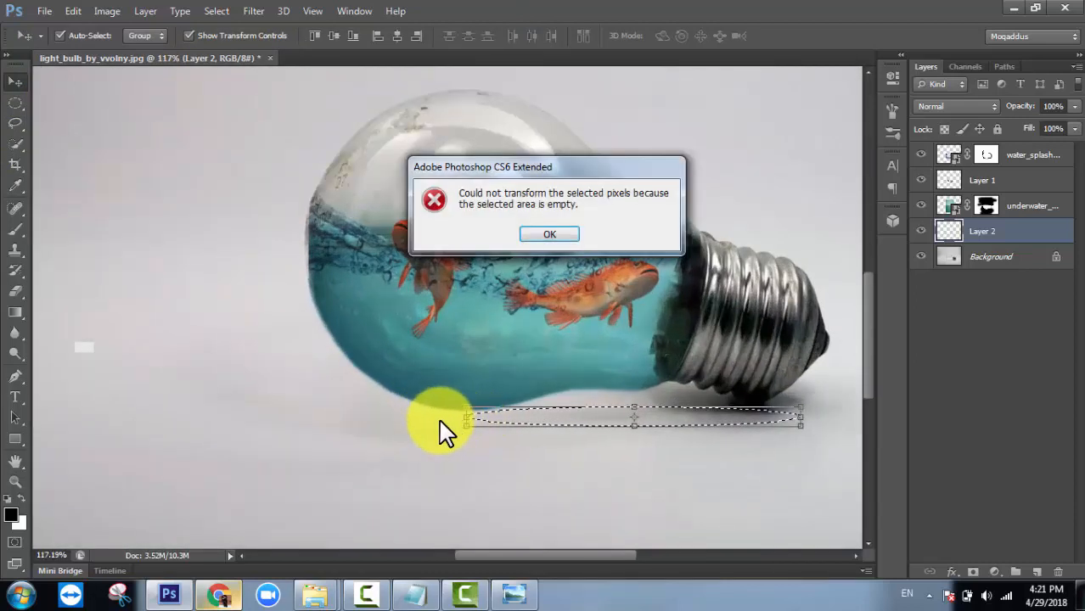
{"action": "left_click", "coordinate": [548, 235]}
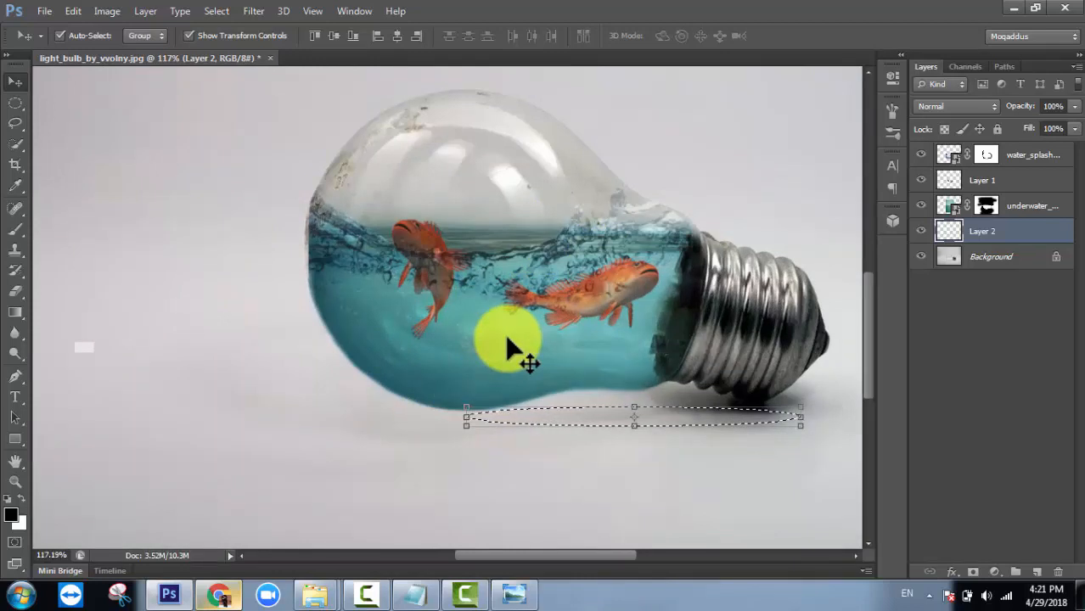
Fill the elliptical selection beneath the bulb with Black in Normal mode at 100% opacity
{"action": "key", "text": "i"}
{"action": "key", "text": "shift+F5"}
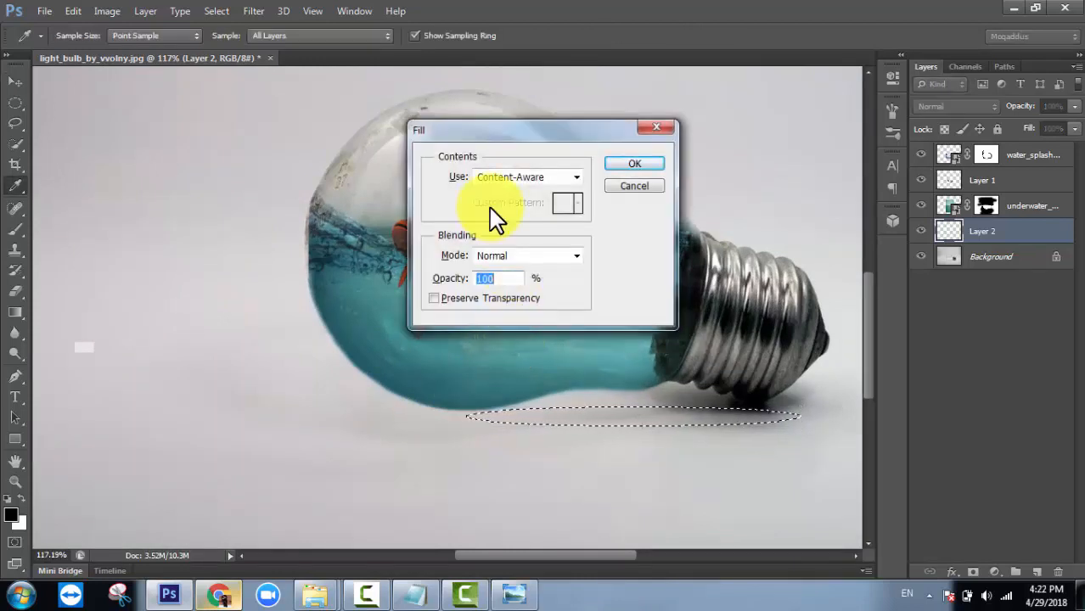
{"action": "left_click", "coordinate": [520, 179]}
{"action": "left_click", "coordinate": [515, 292]}
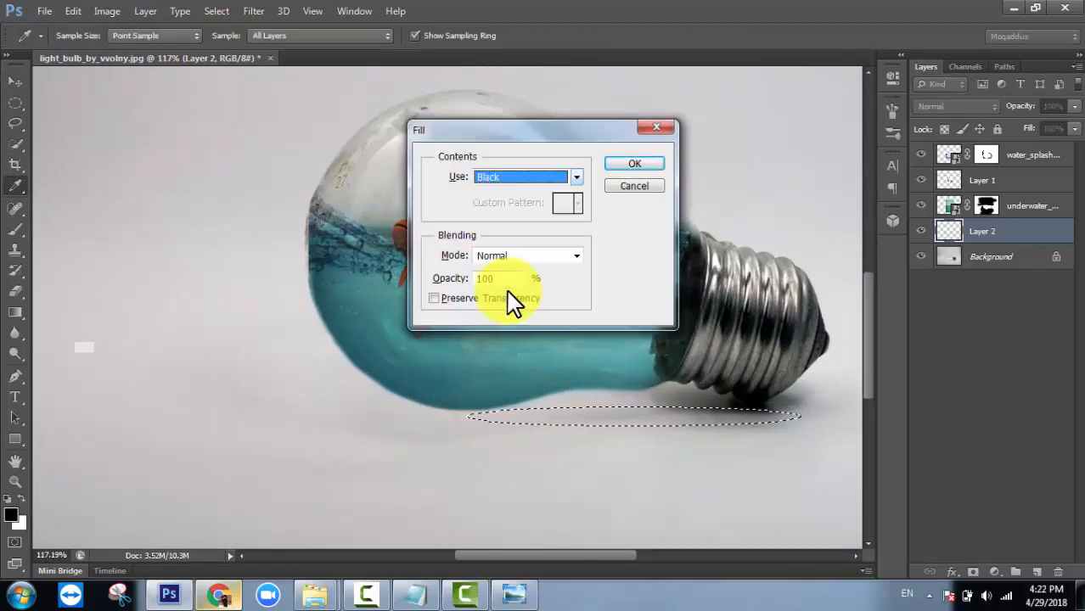
{"action": "left_click", "coordinate": [634, 164]}
Resize the black ellipse to 103.90% width and 90.91% height, commit the transform, and deselect it
{"action": "key", "text": "v"}
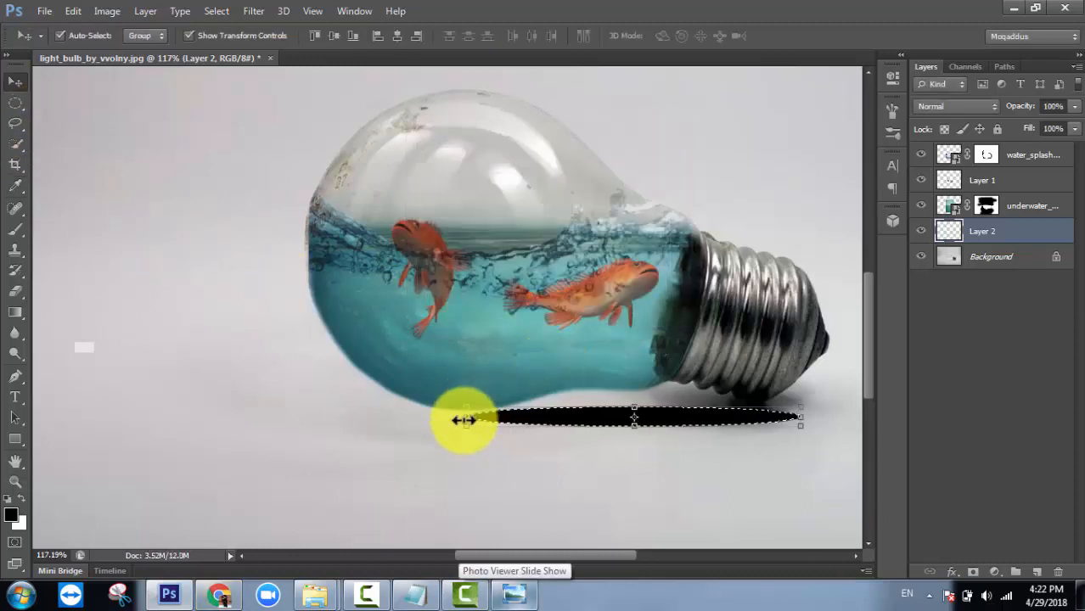
{"action": "left_click_drag", "start_coordinate": [466, 418], "coordinate": [452, 422]}
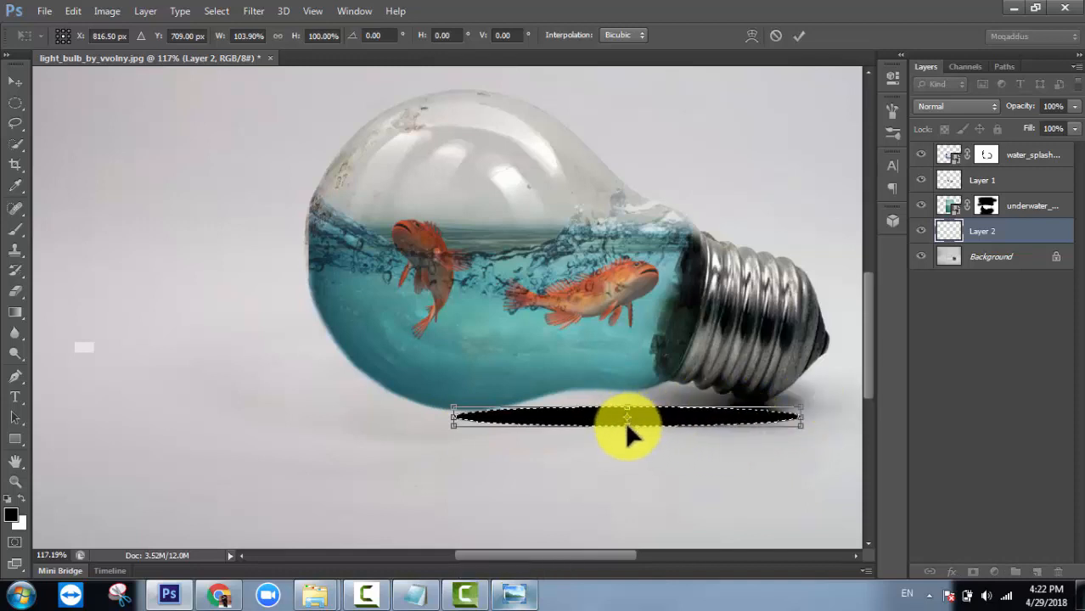
{"action": "left_click_drag", "start_coordinate": [626, 425], "coordinate": [630, 428]}
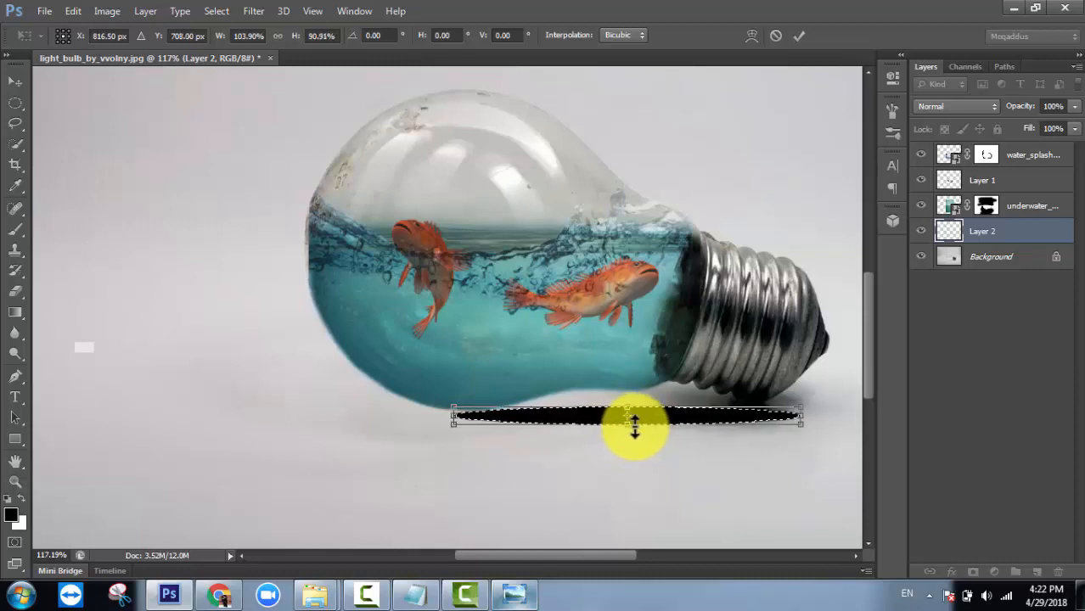
{"action": "key", "text": "ctrl+0"}
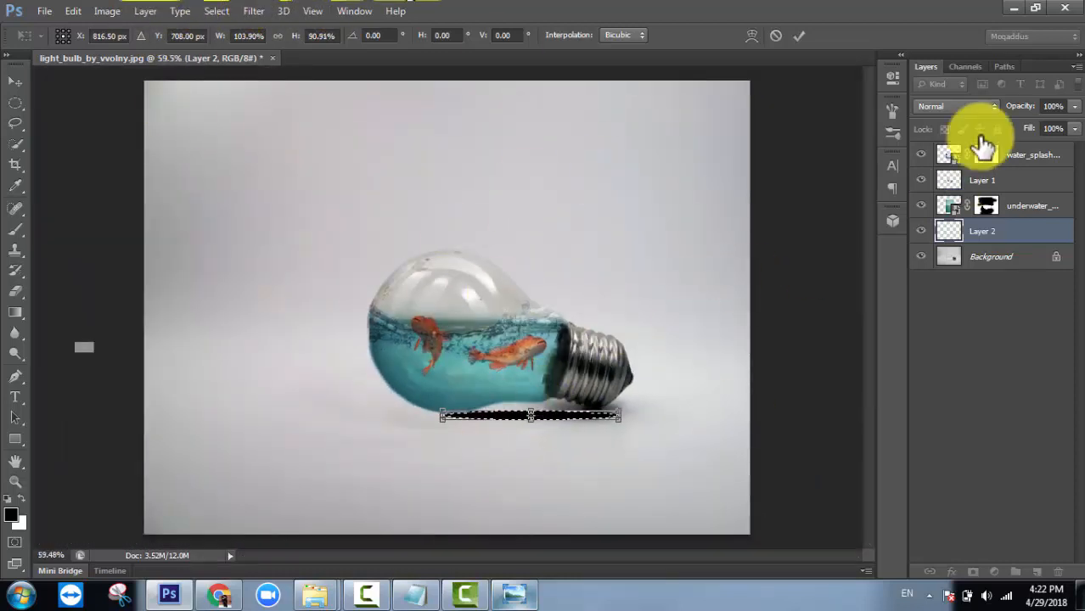
{"action": "double_click", "coordinate": [817, 19]}
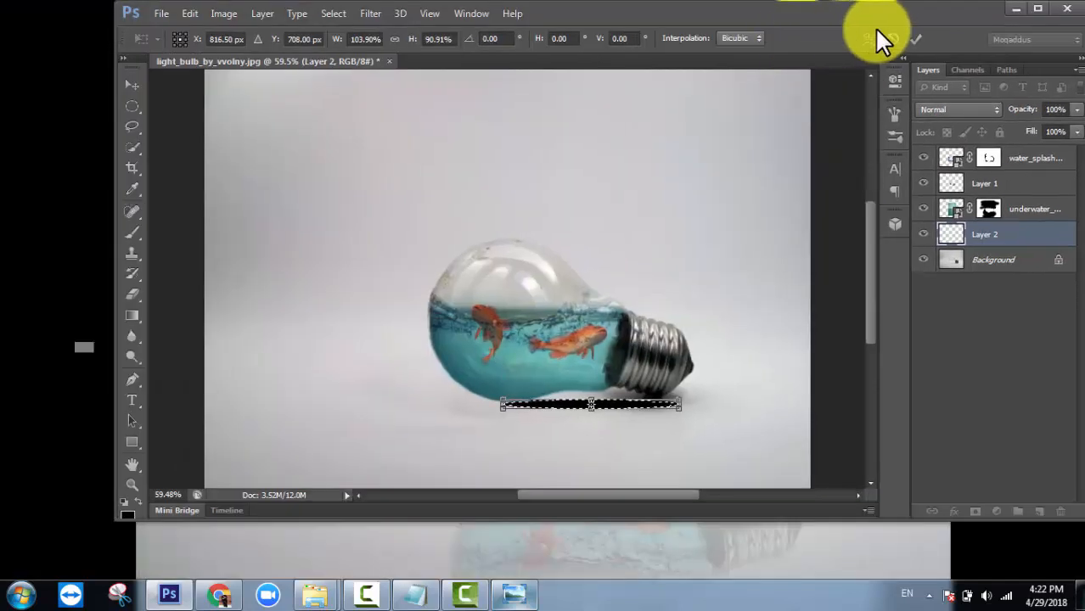
{"action": "left_click", "coordinate": [1030, 12]}
{"action": "left_click", "coordinate": [801, 37]}
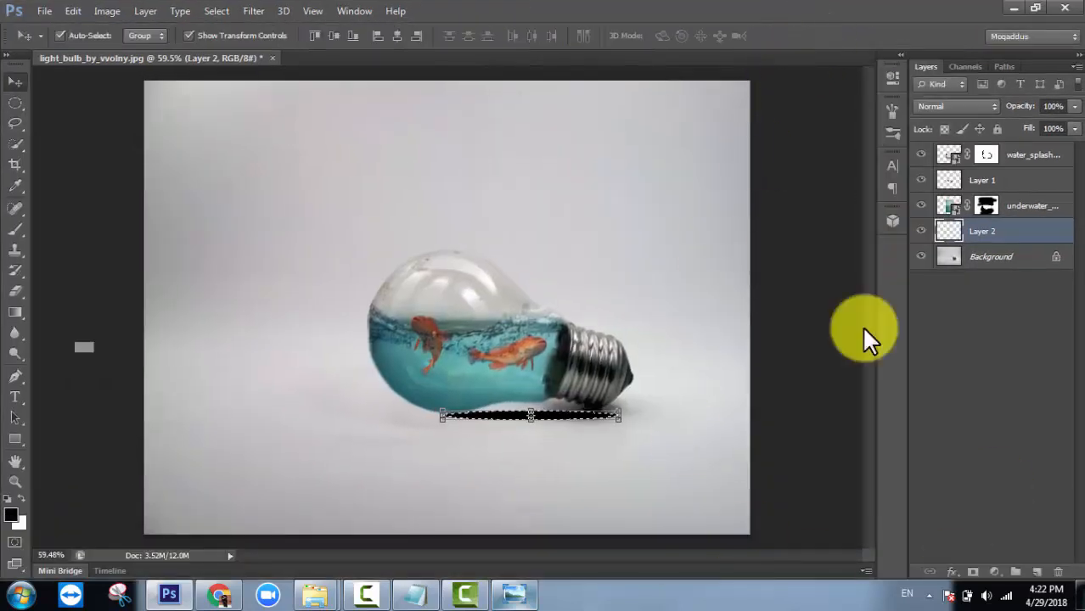
{"action": "key", "text": "ctrl+d"}
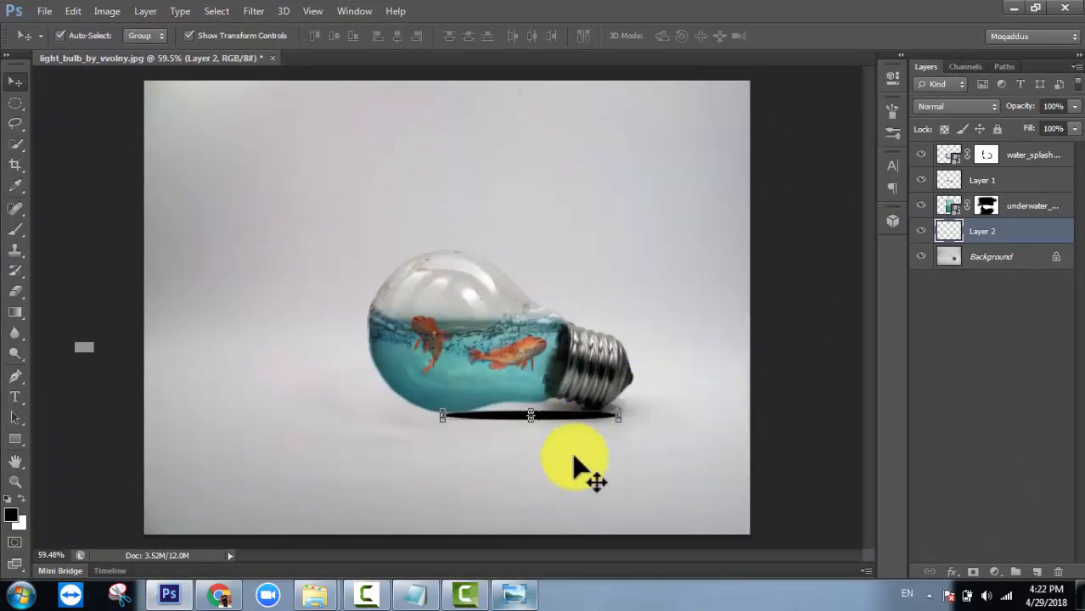
Soften the black ellipse beneath the bulb with a Gaussian Blur of 3.6 pixels radius
{"action": "left_click", "coordinate": [258, 14]}
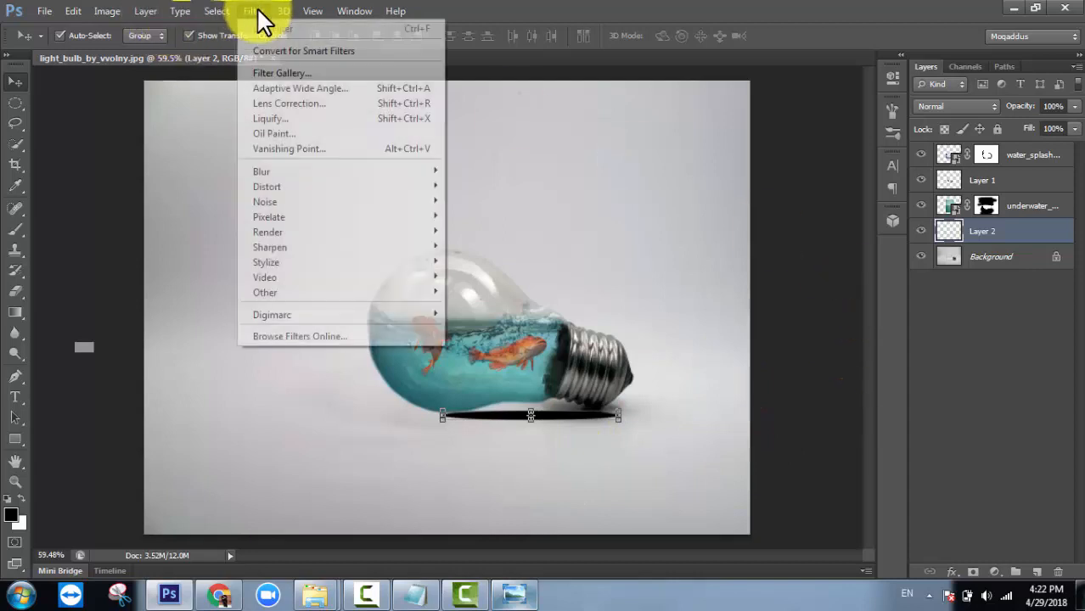
{"action": "mouse_move", "coordinate": [263, 173]}
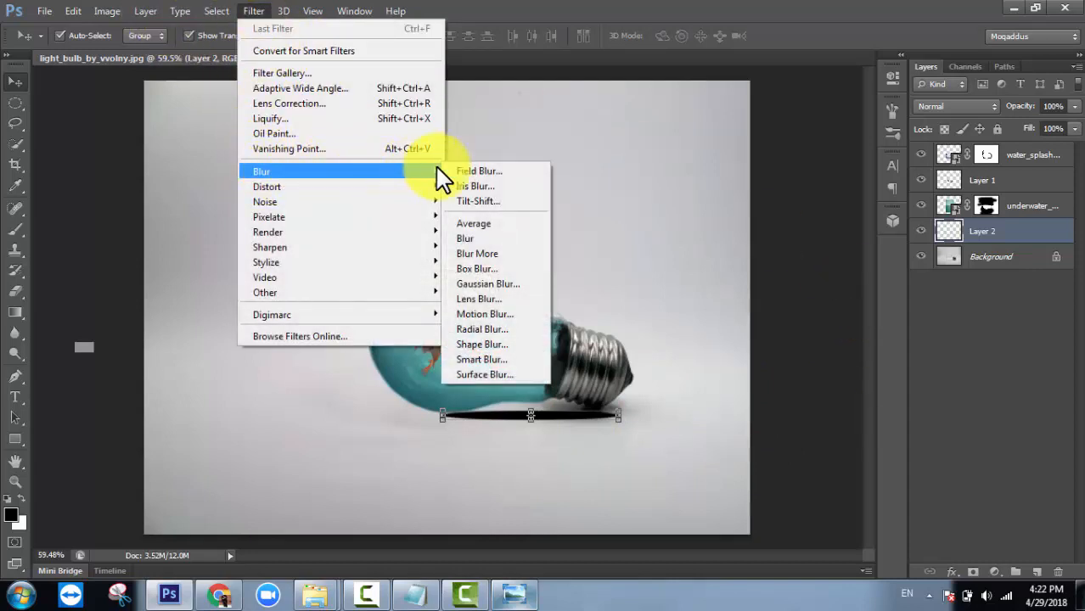
{"action": "left_click", "coordinate": [484, 283]}
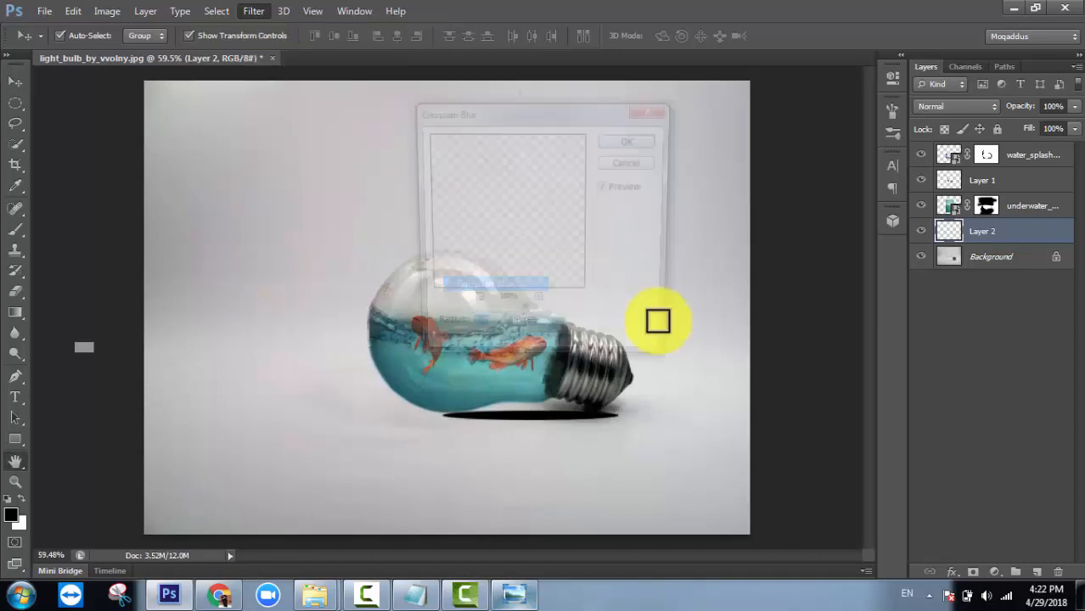
{"action": "left_click_drag", "start_coordinate": [437, 354], "coordinate": [457, 371]}
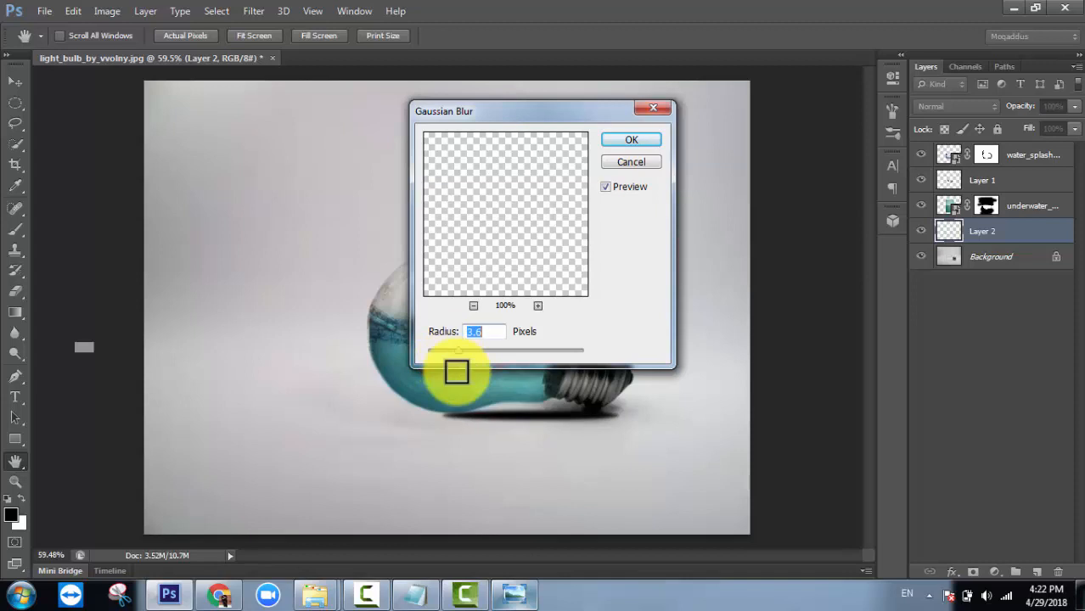
{"action": "left_click", "coordinate": [638, 145]}
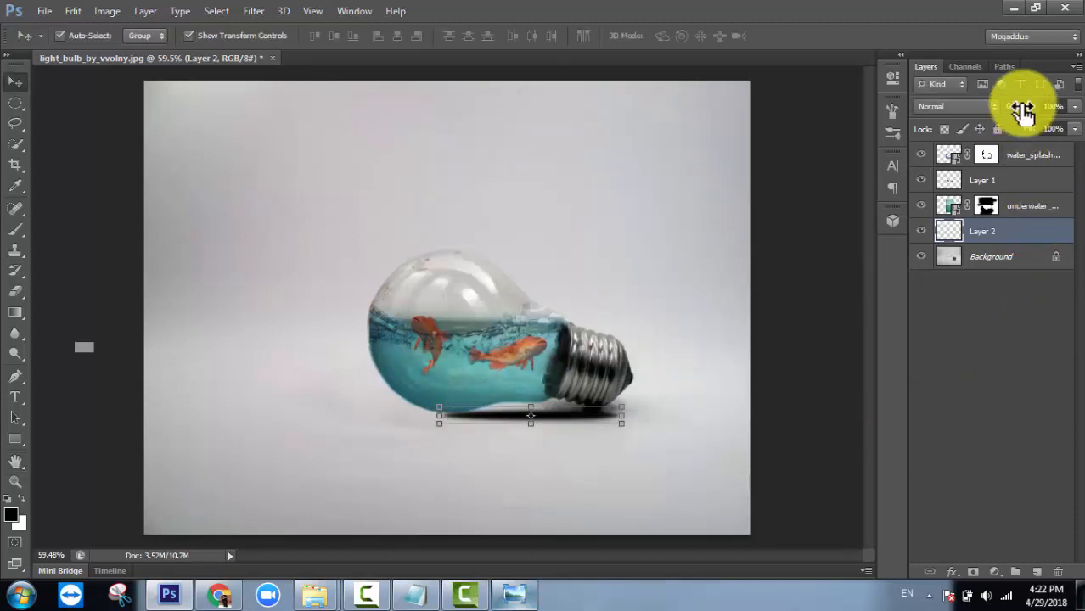
Set the blurred shadow layer's opacity to 81% and shift the shadow slightly left beneath the bulb
{"action": "left_click_drag", "start_coordinate": [1029, 109], "coordinate": [1013, 113]}
{"action": "left_click", "coordinate": [744, 460]}
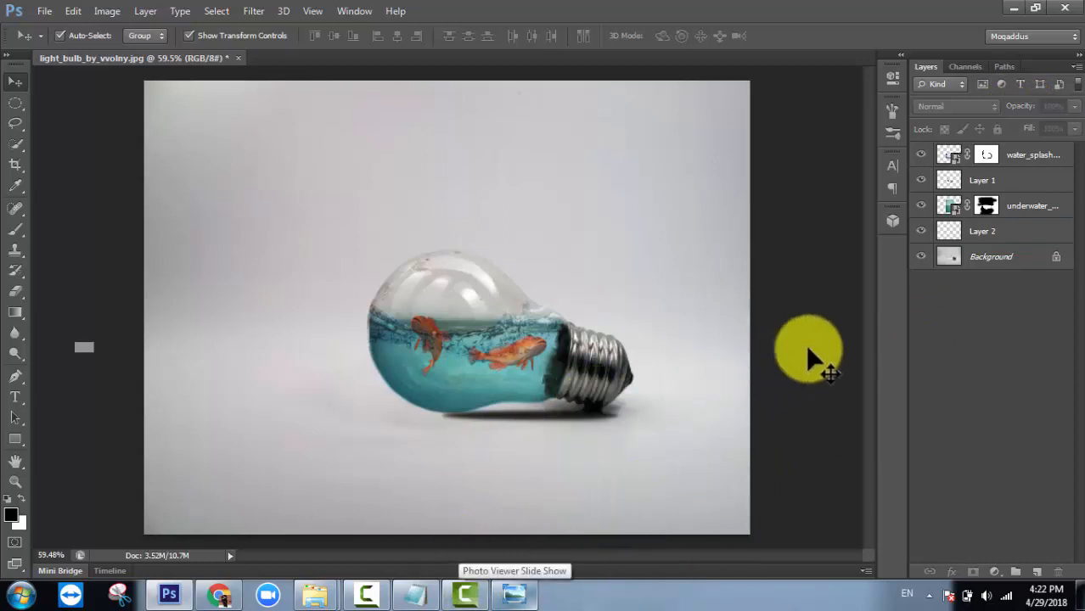
{"action": "left_click", "coordinate": [552, 435]}
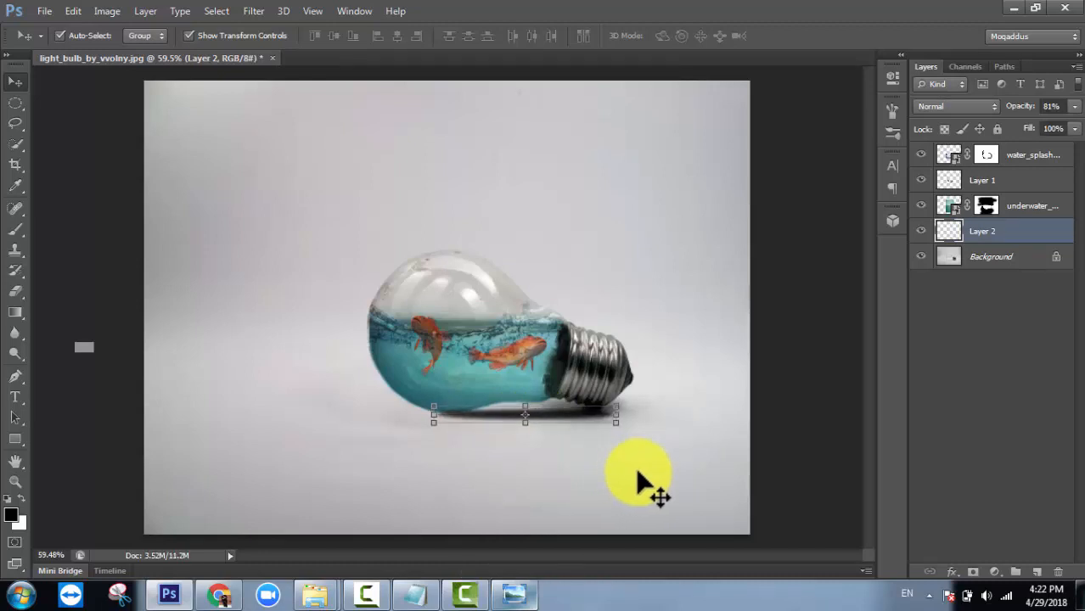
{"action": "left_click", "coordinate": [1064, 338]}
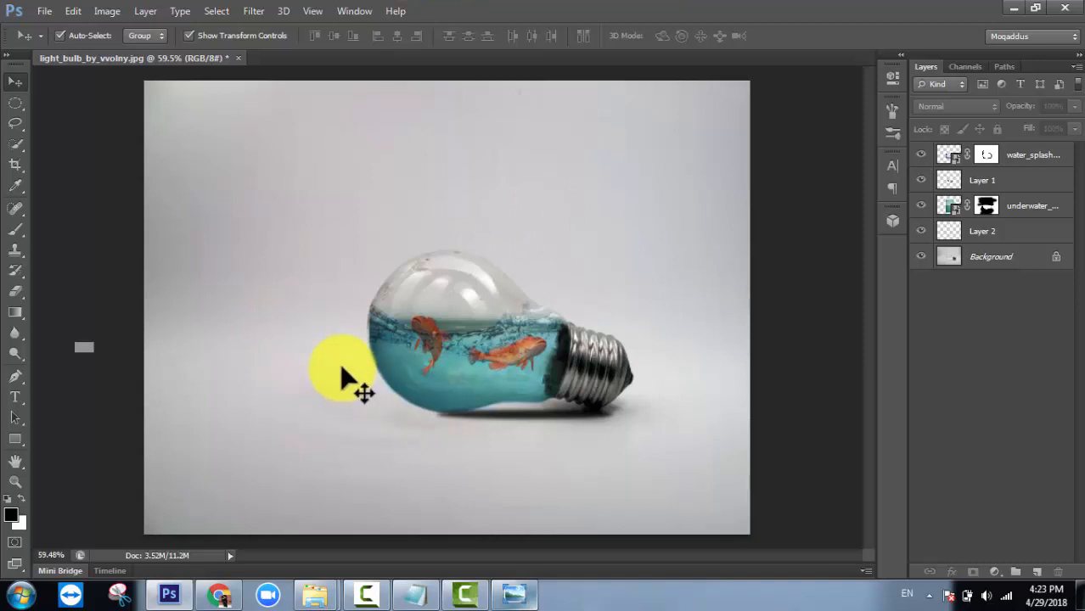
Add a Hue/Saturation adjustment above all layers with Hue -2, Saturation +65 and Lightness +7
{"action": "left_click", "coordinate": [1004, 575]}
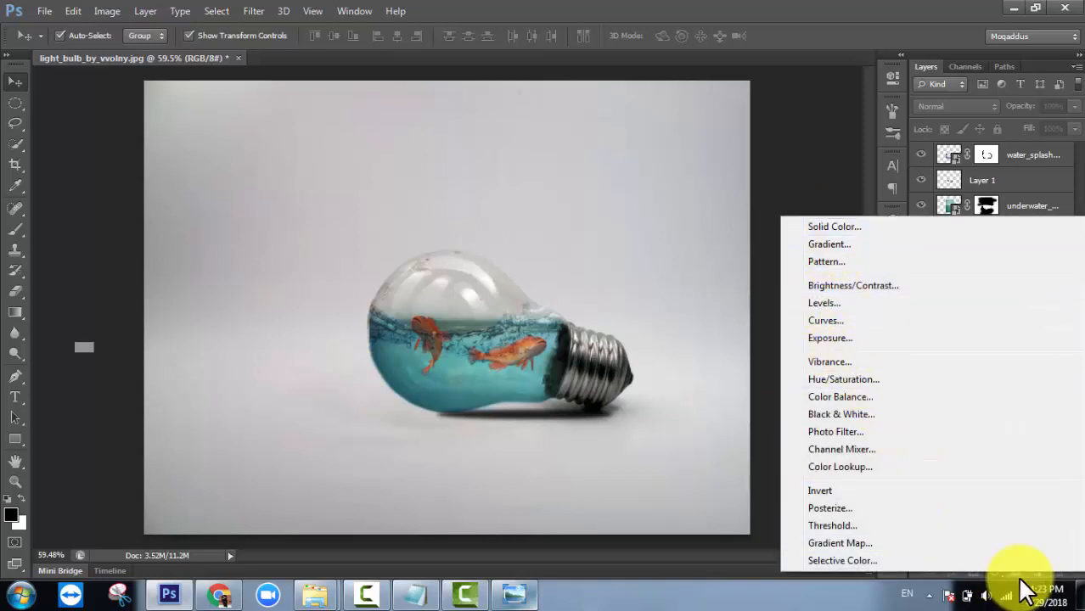
{"action": "left_click", "coordinate": [761, 566]}
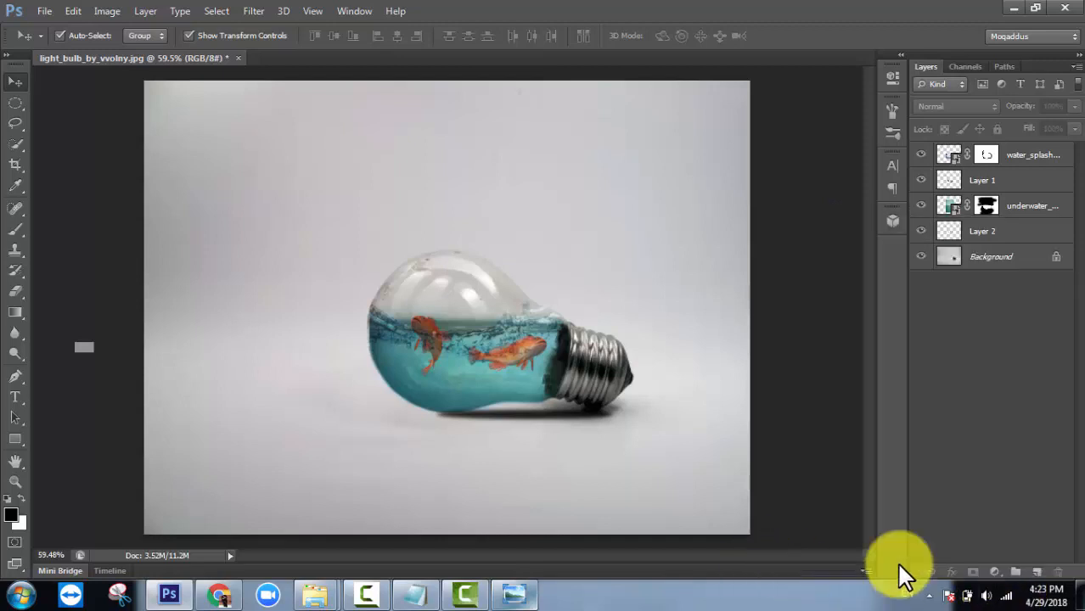
{"action": "left_click", "coordinate": [997, 574]}
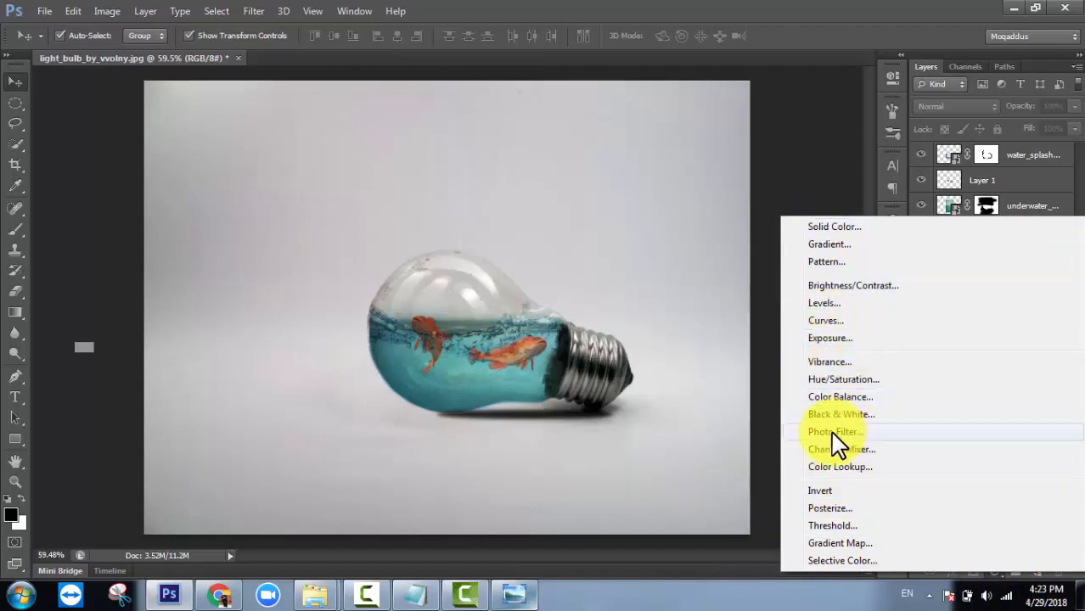
{"action": "left_click", "coordinate": [850, 379]}
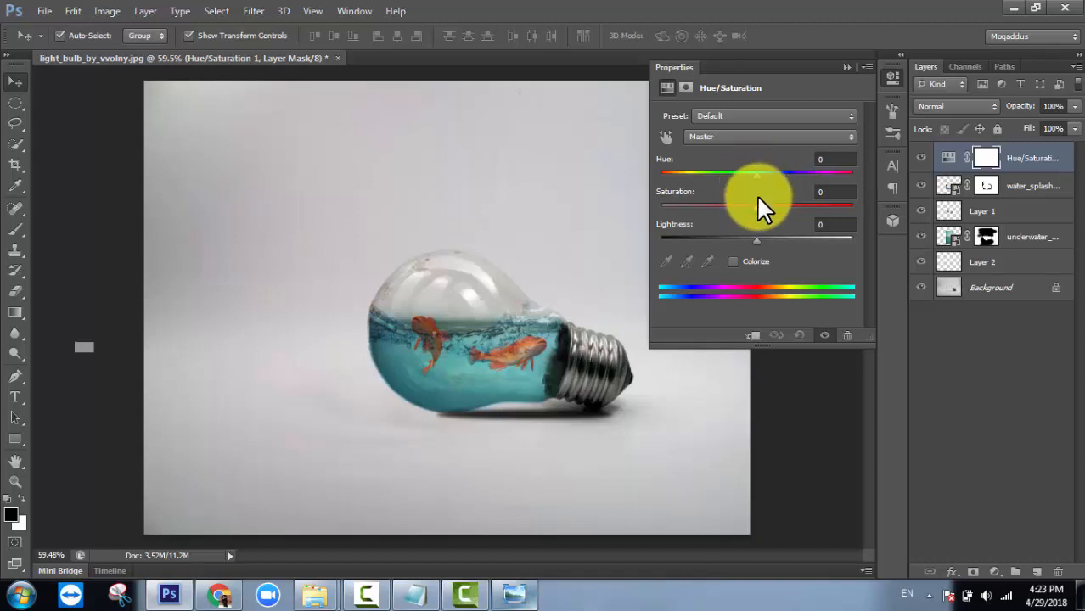
{"action": "left_click_drag", "start_coordinate": [757, 206], "coordinate": [818, 203]}
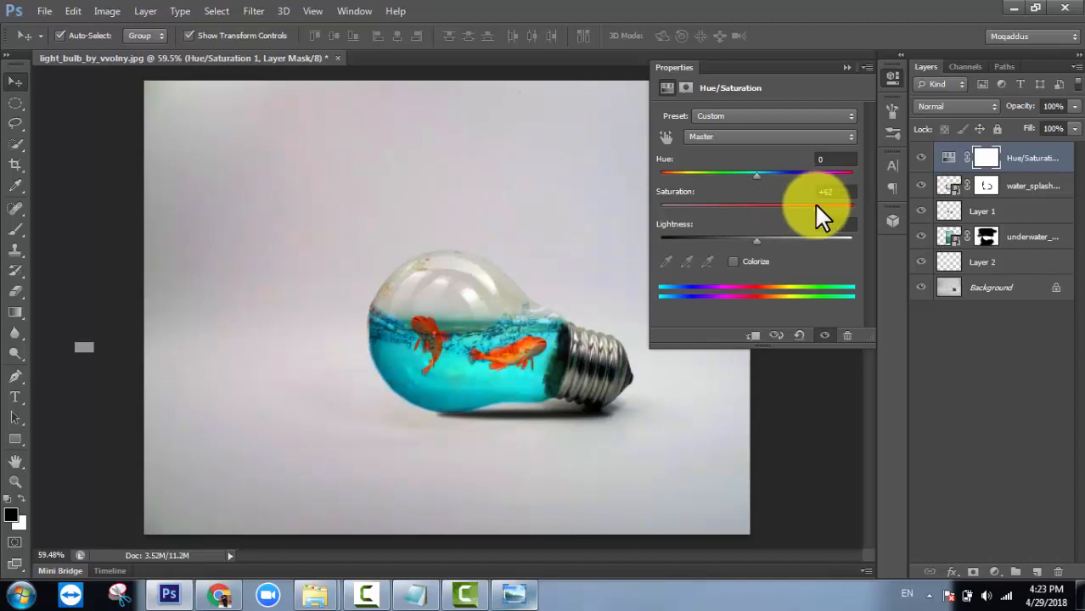
{"action": "mouse_move", "coordinate": [754, 174]}
{"action": "left_mouse_down"}
{"action": "mouse_move", "coordinate": [764, 175]}
{"action": "mouse_move", "coordinate": [752, 176]}
{"action": "left_mouse_up"}
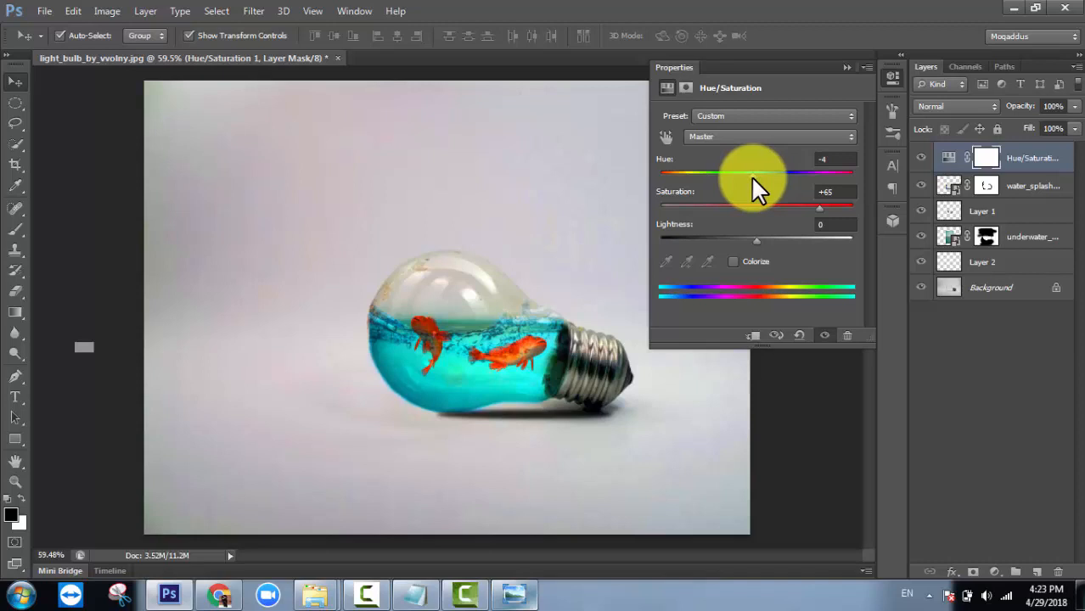
{"action": "mouse_move", "coordinate": [757, 239]}
{"action": "left_mouse_down"}
{"action": "mouse_move", "coordinate": [745, 237]}
{"action": "mouse_move", "coordinate": [761, 237]}
{"action": "left_mouse_up"}
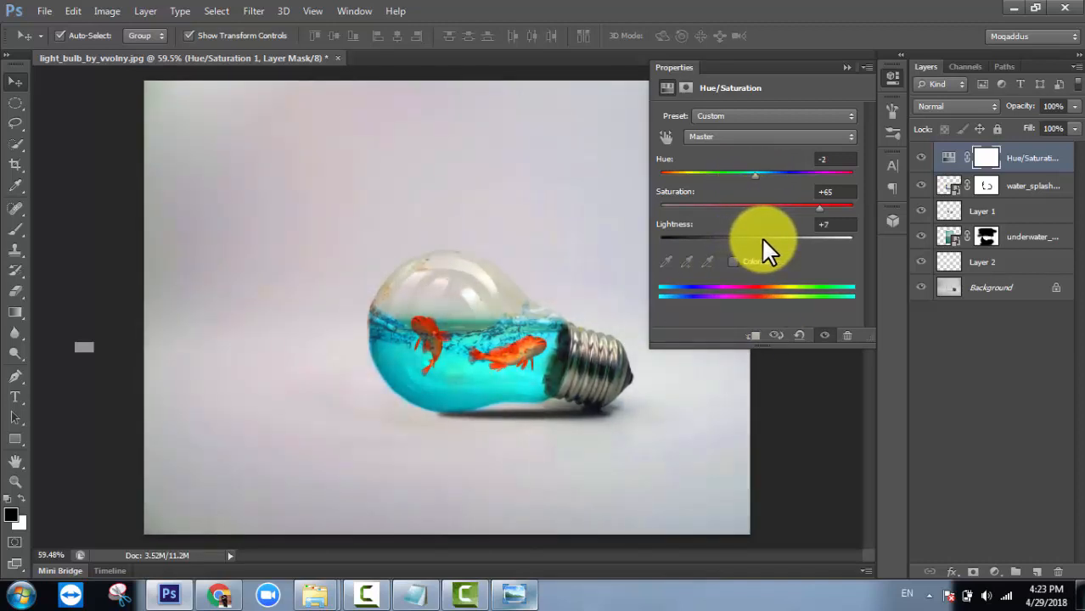
{"action": "left_click", "coordinate": [847, 67]}
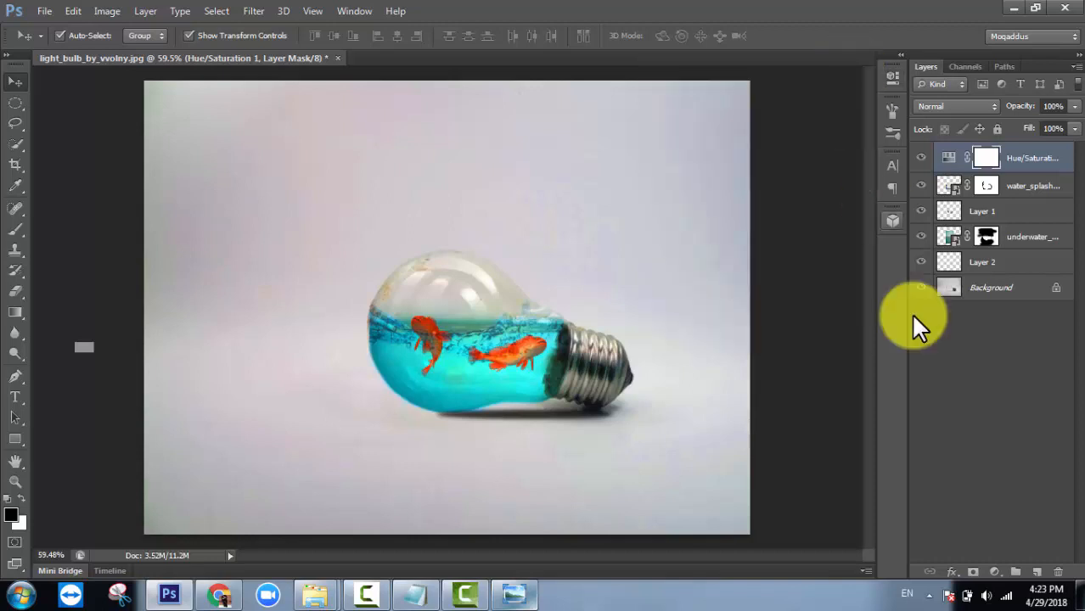
Add a Curves adjustment on top, with one RGB curve point in the shadows and one in the highlights, the latter pulled slightly down
{"action": "left_click", "coordinate": [994, 573]}
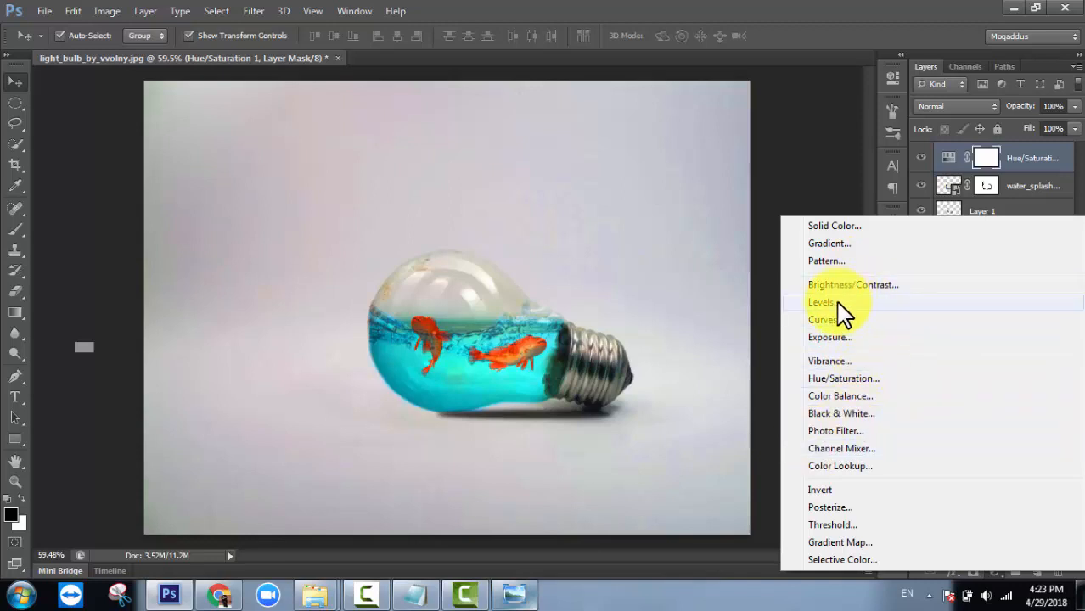
{"action": "left_click", "coordinate": [824, 320]}
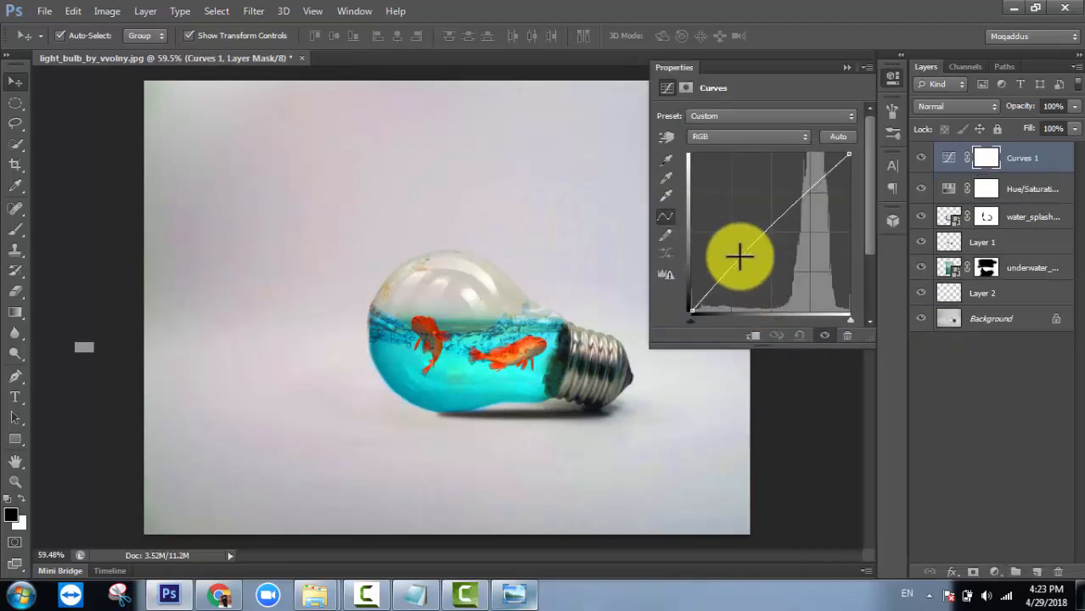
{"action": "left_click_drag", "start_coordinate": [740, 255], "coordinate": [743, 259]}
{"action": "left_click", "coordinate": [813, 194]}
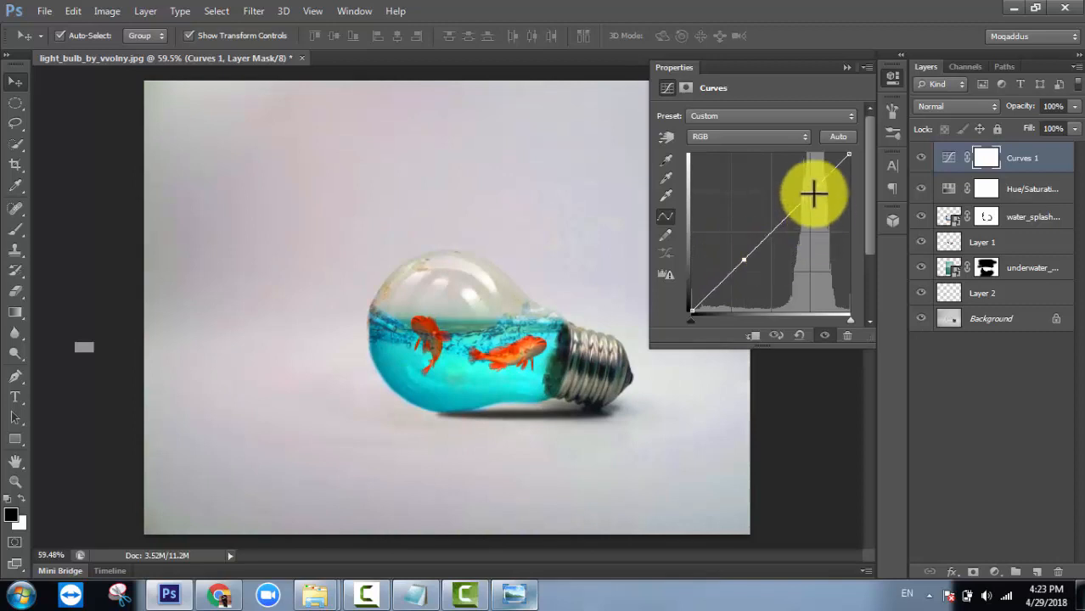
{"action": "left_click_drag", "start_coordinate": [803, 198], "coordinate": [802, 203]}
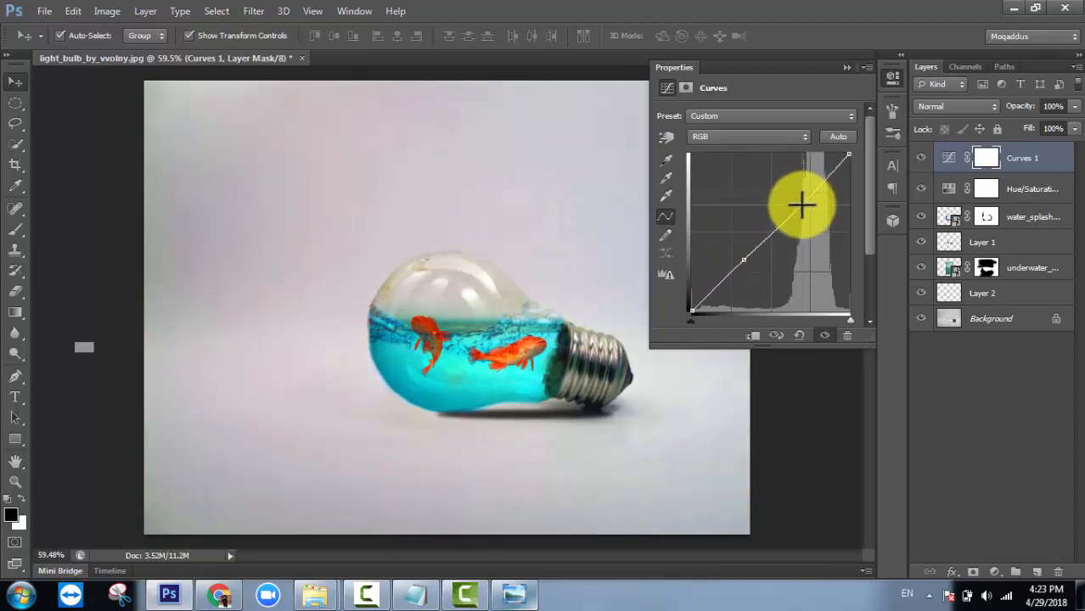
{"action": "left_click", "coordinate": [845, 68]}
{"action": "left_click", "coordinate": [773, 444]}
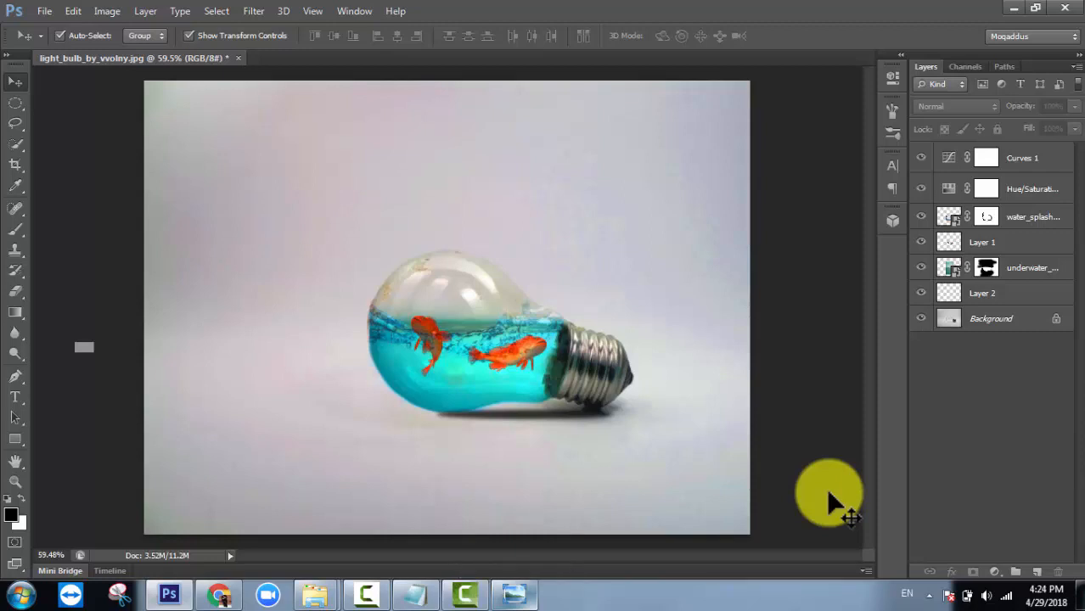
Stamp all visible layers into a new merged layer on top and convert the locked Background into a regular layer
{"action": "key", "text": "ctrl+shift+alt+e"}
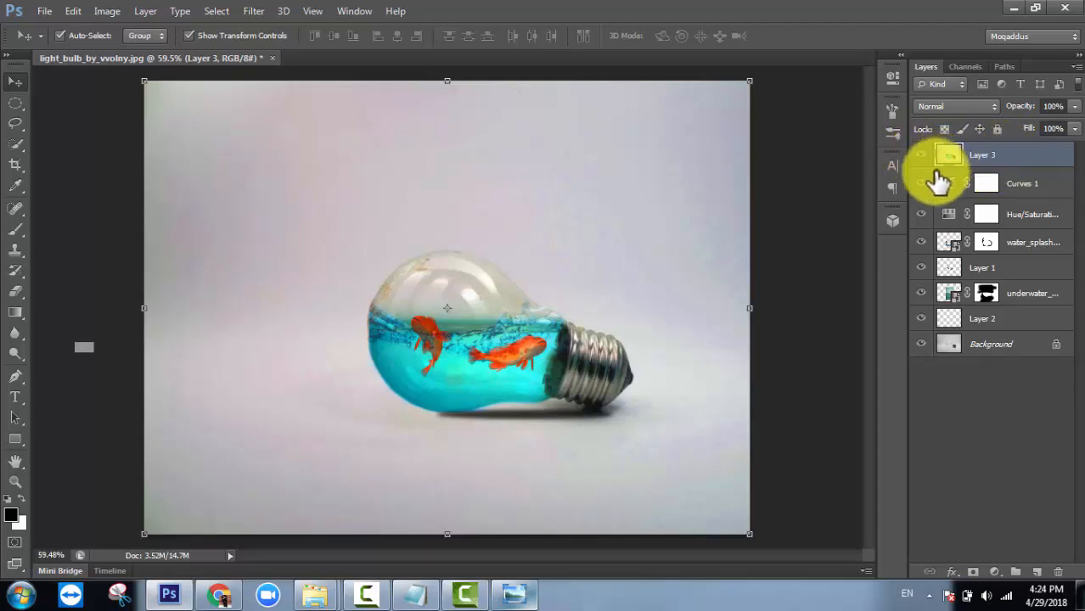
{"action": "left_click", "coordinate": [986, 185]}
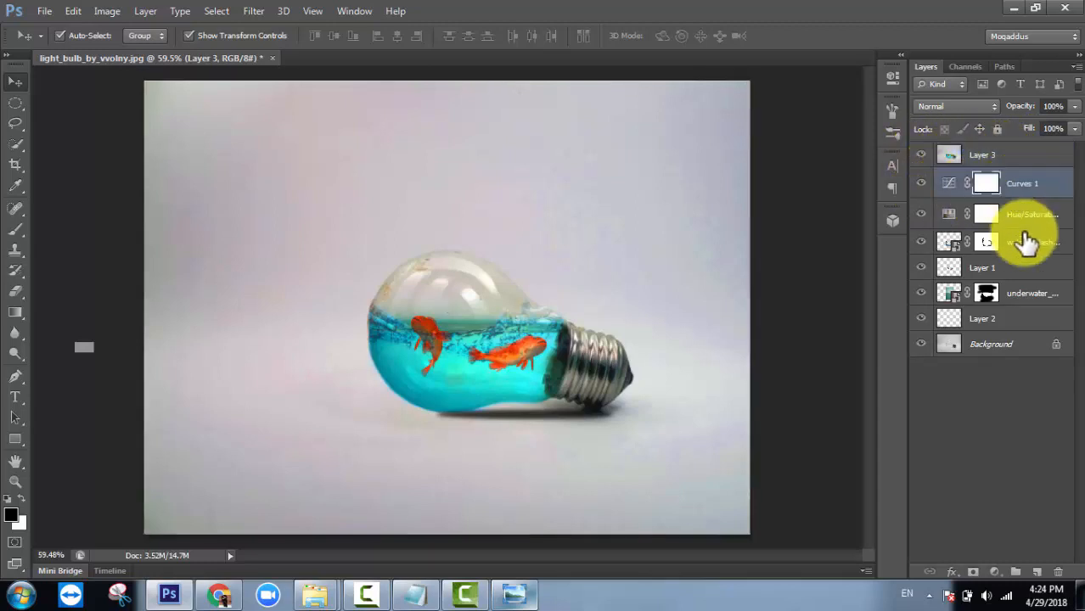
{"action": "left_click", "coordinate": [1033, 350], "text": "shift"}
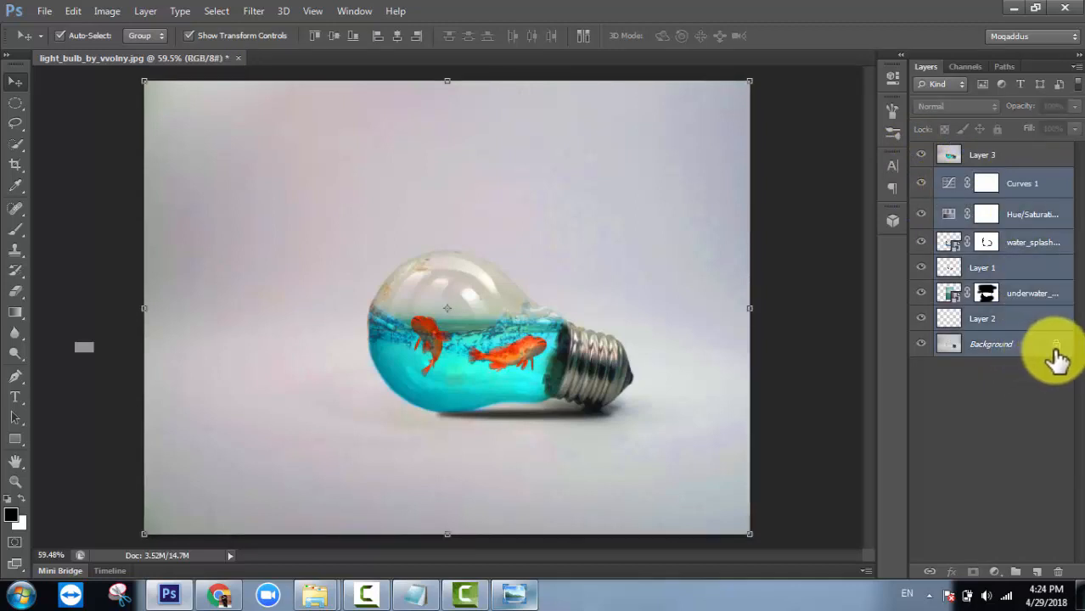
{"action": "left_click", "coordinate": [1056, 349]}
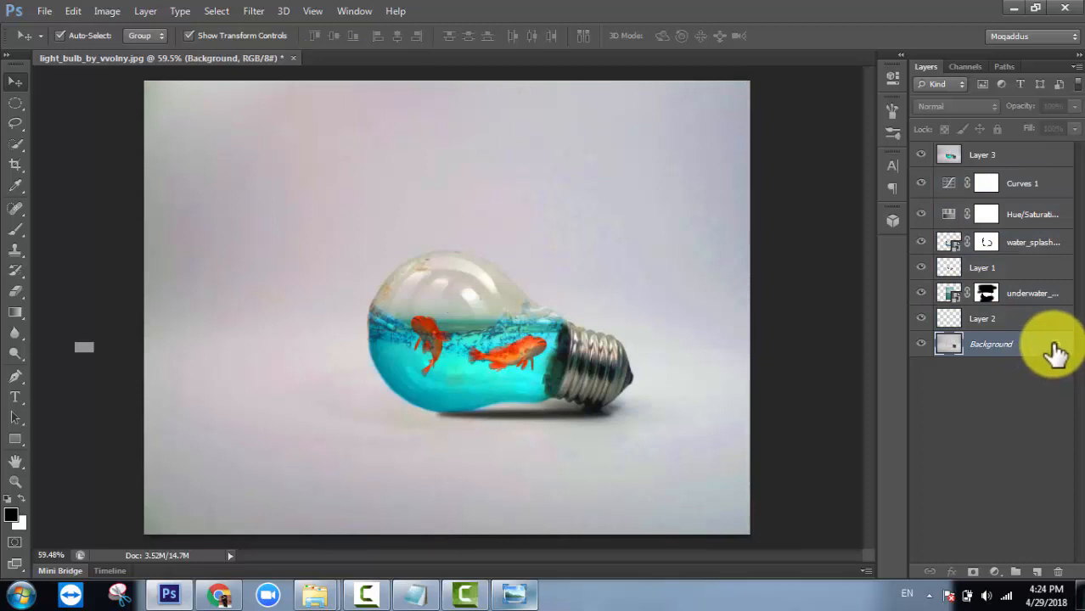
{"action": "double_click", "coordinate": [1055, 348]}
{"action": "key", "text": "Return"}
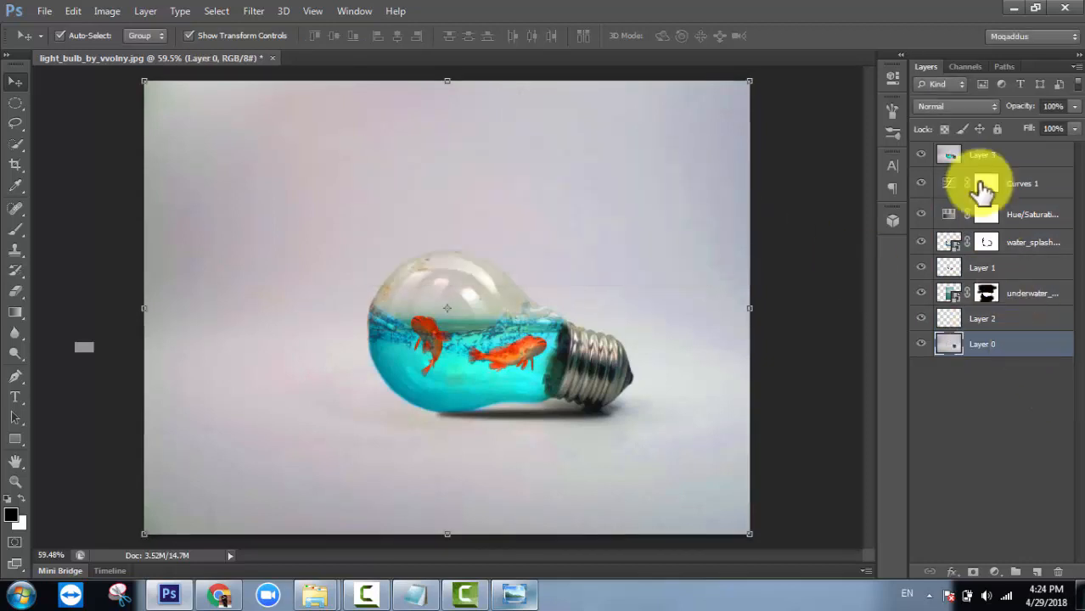
Try grouping all layers beneath the merged copy, toggle the visibility of the copy and the group, and undo the grouping
{"action": "left_click", "coordinate": [1028, 195], "text": "shift"}
{"action": "key", "text": "ctrl+g"}
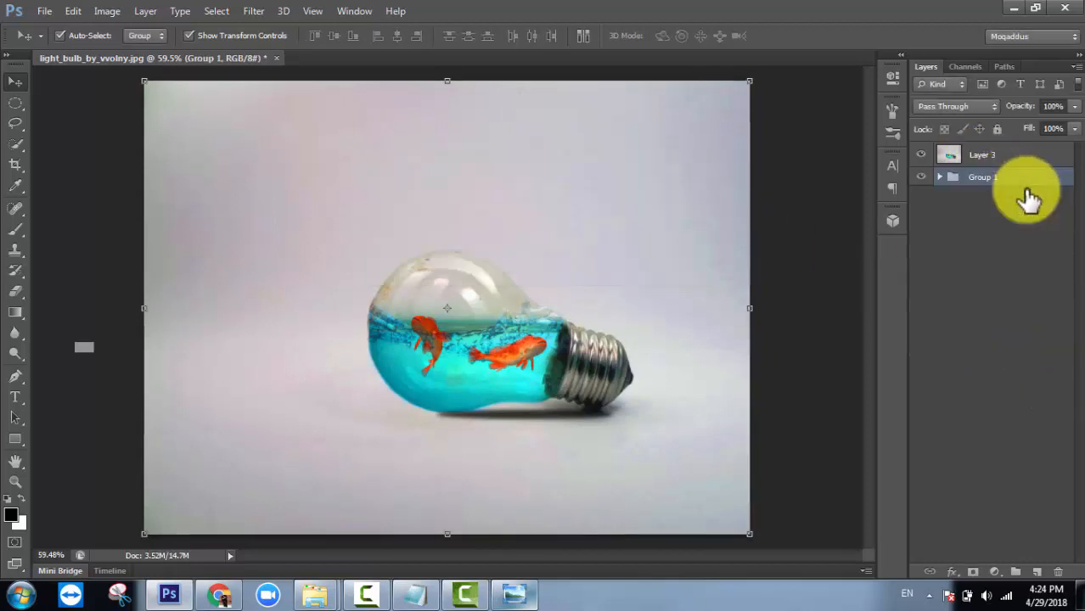
{"action": "left_click", "coordinate": [922, 154]}
{"action": "left_click", "coordinate": [922, 155]}
{"action": "left_click", "coordinate": [923, 154]}
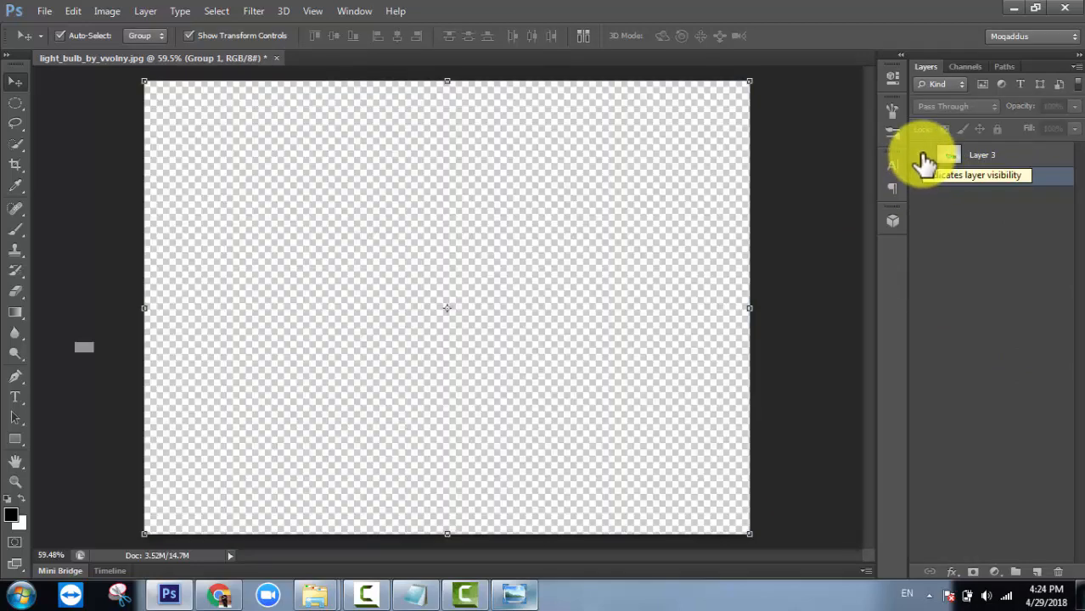
{"action": "left_click", "coordinate": [922, 154]}
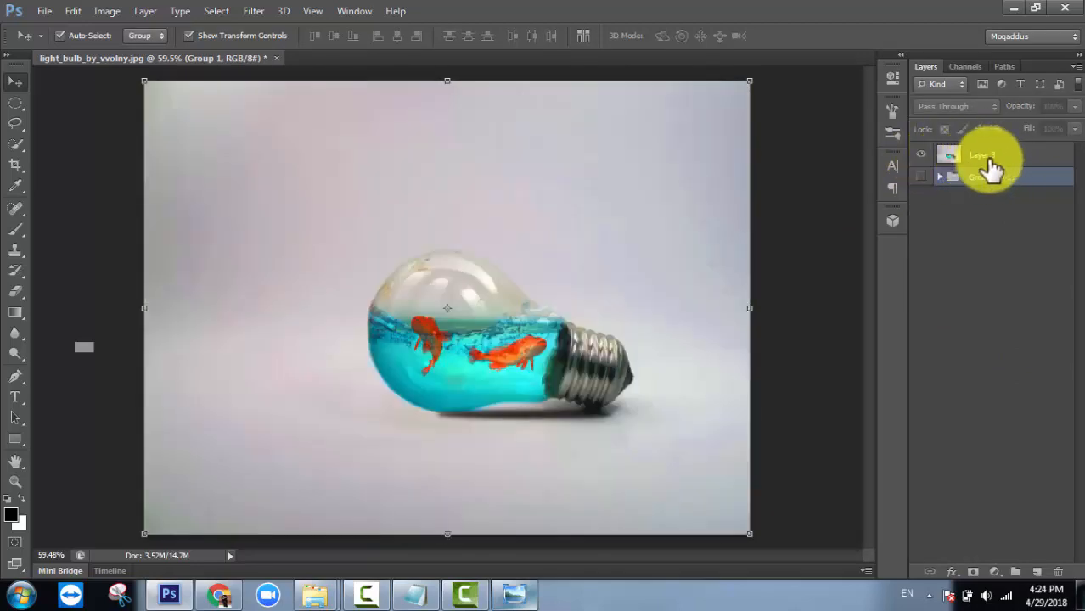
{"action": "left_click", "coordinate": [924, 178]}
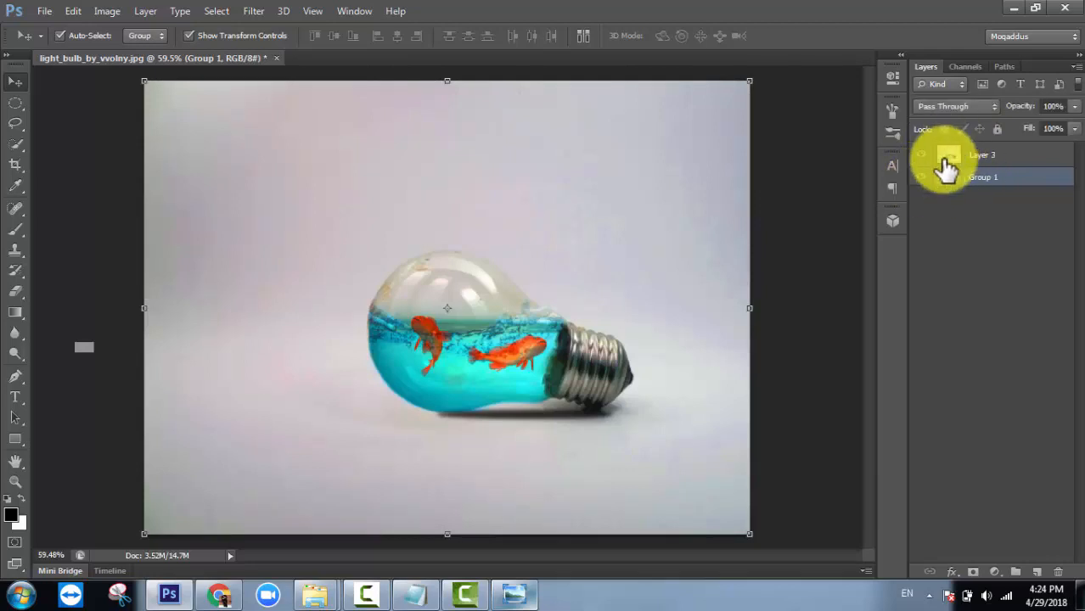
{"action": "left_click", "coordinate": [981, 161]}
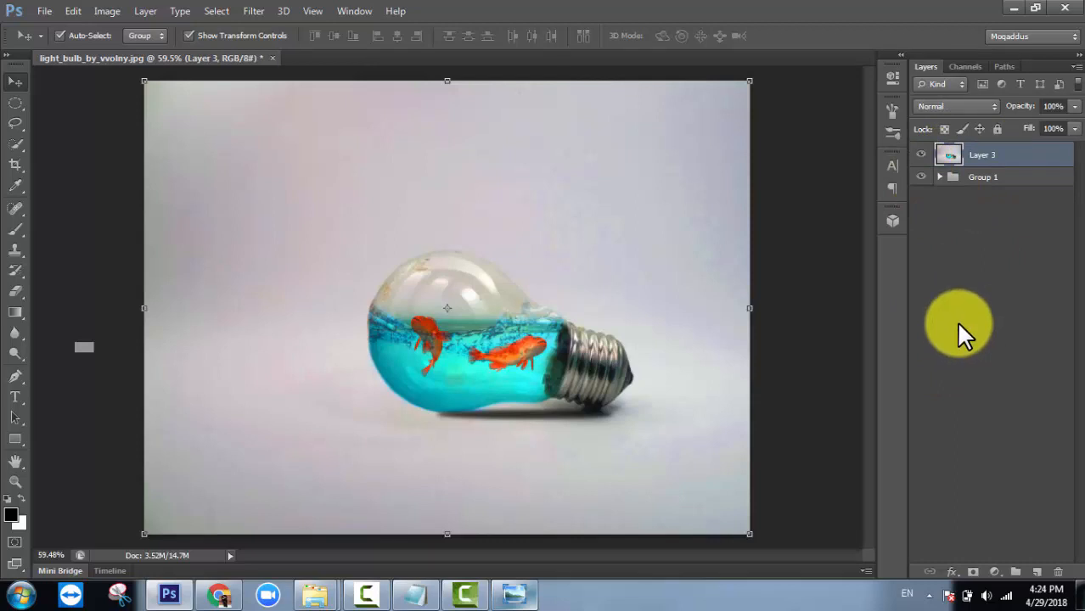
{"action": "key", "text": "ctrl+z"}
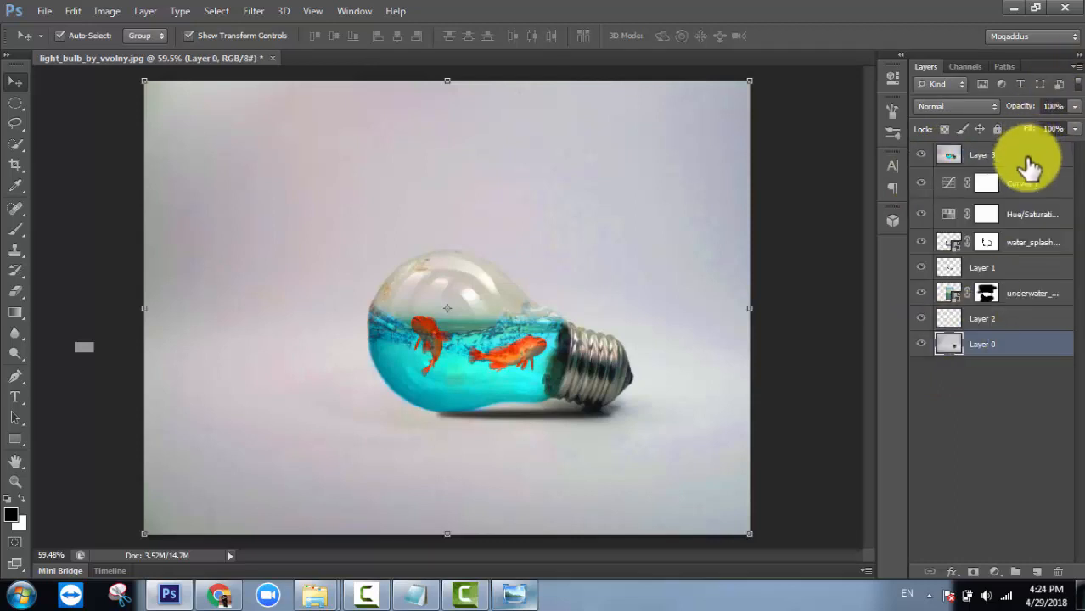
Flip the merged copy on the top layer vertically with Free Transform
{"action": "left_click", "coordinate": [1028, 159]}
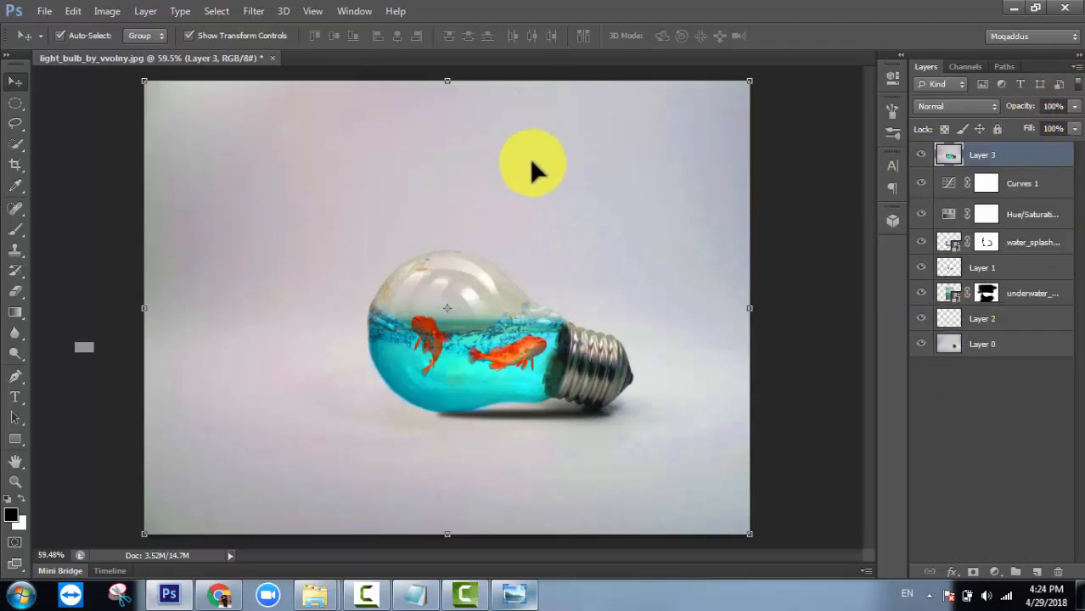
{"action": "key", "text": "ctrl+t"}
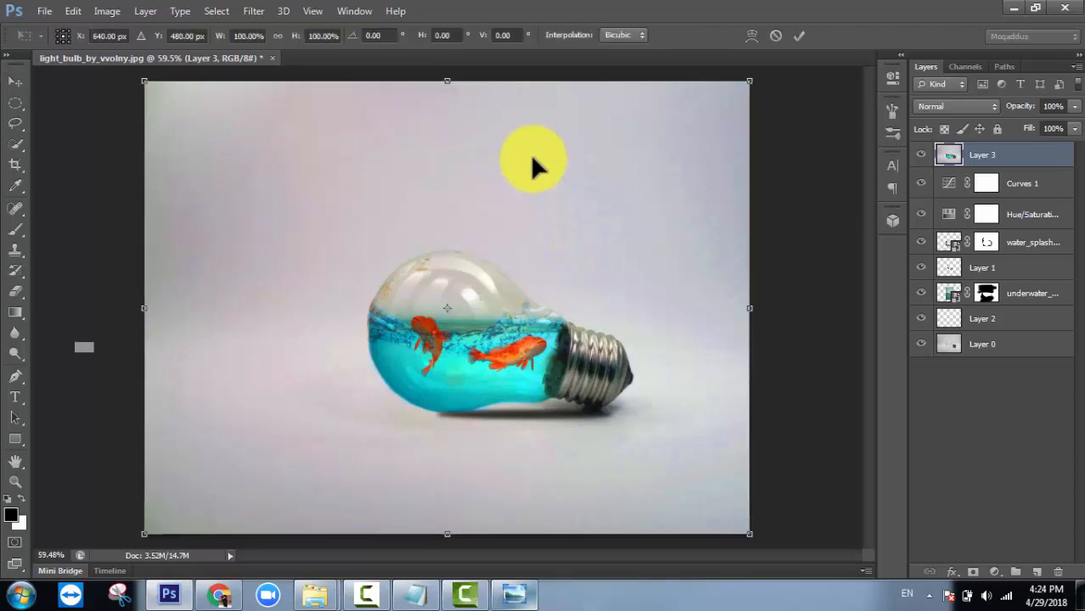
{"action": "right_click", "coordinate": [530, 141]}
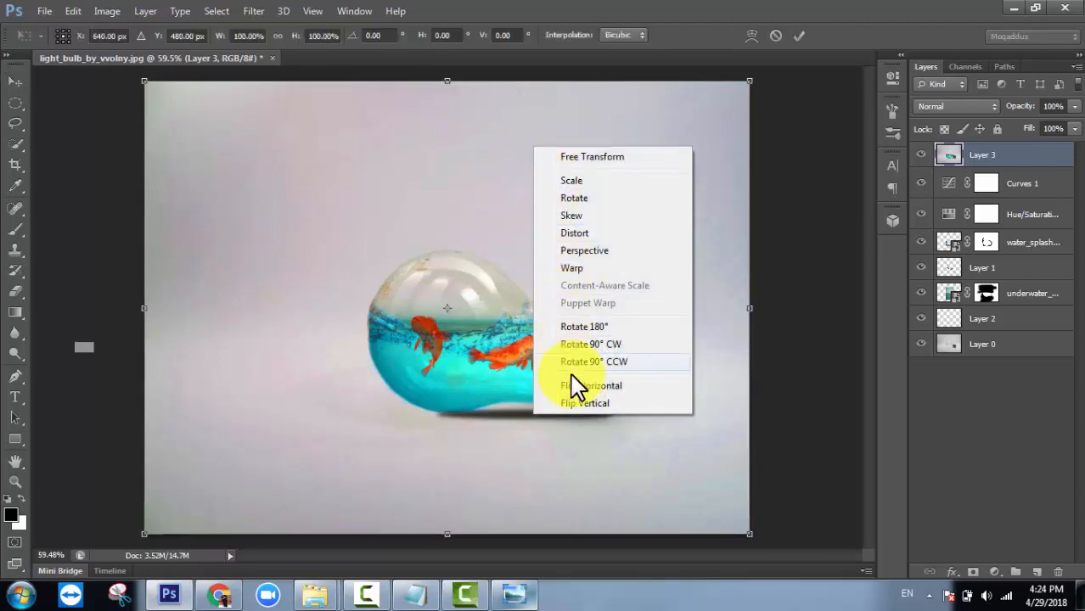
{"action": "left_click", "coordinate": [599, 404]}
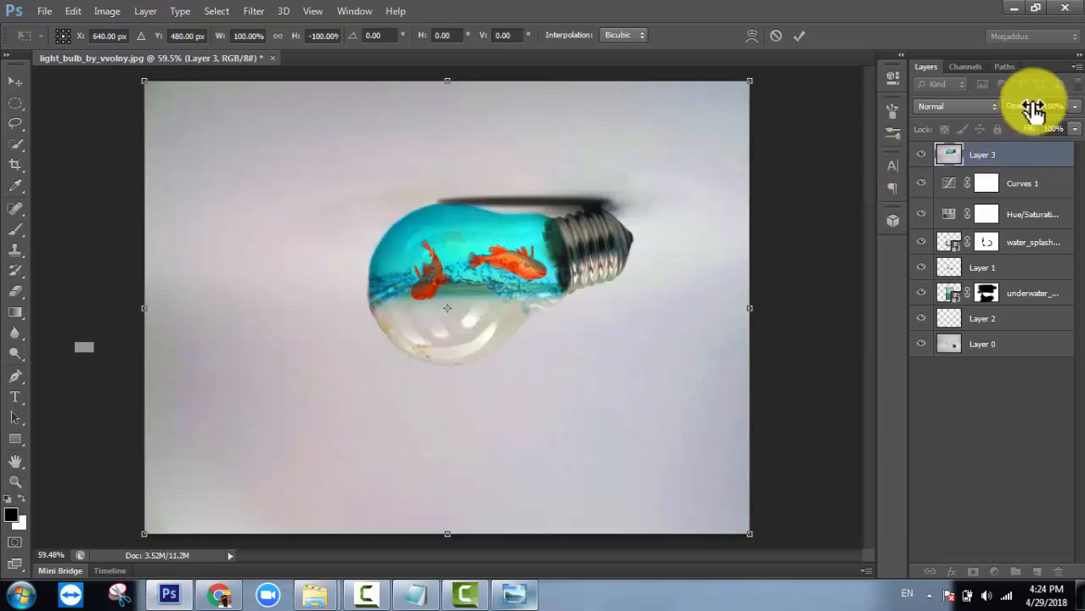
Position the flipped copy beneath the bulb as a reflection, rotated to 178.91° and reduced to 30% opacity
{"action": "mouse_move", "coordinate": [1029, 107]}
{"action": "left_mouse_down"}
{"action": "mouse_move", "coordinate": [1007, 119]}
{"action": "mouse_move", "coordinate": [991, 111]}
{"action": "mouse_move", "coordinate": [1012, 110]}
{"action": "left_mouse_up"}
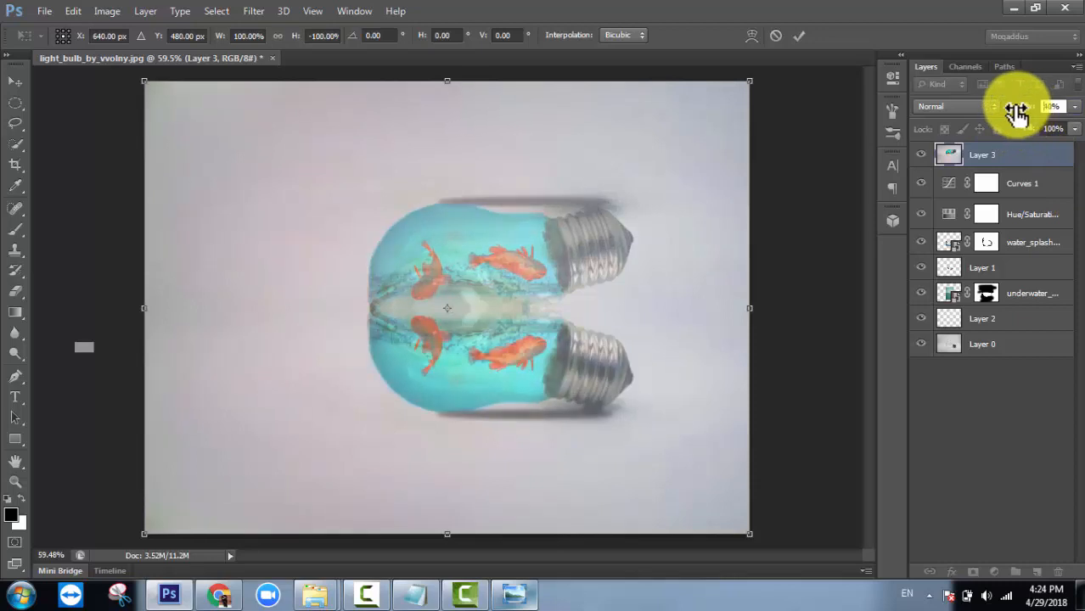
{"action": "left_click_drag", "start_coordinate": [598, 299], "coordinate": [605, 461]}
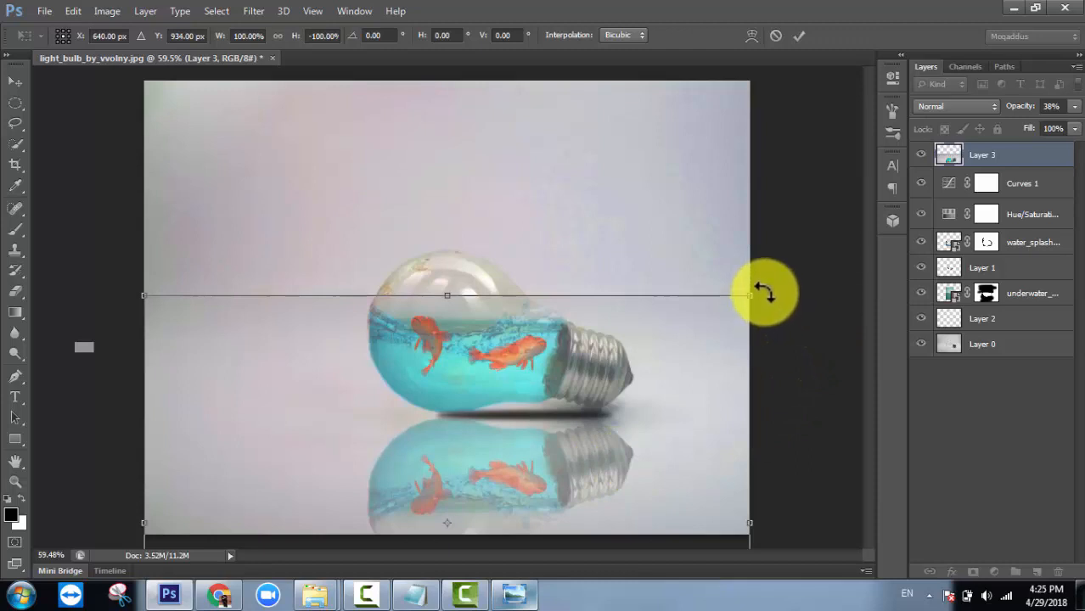
{"action": "left_click_drag", "start_coordinate": [763, 292], "coordinate": [761, 291]}
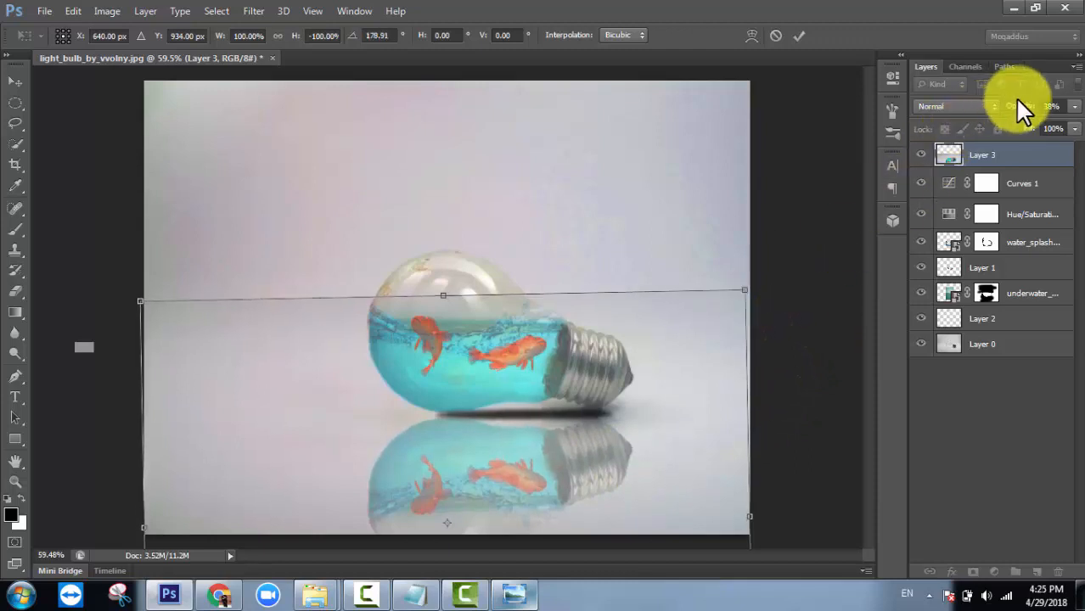
{"action": "left_click_drag", "start_coordinate": [1028, 114], "coordinate": [1023, 114]}
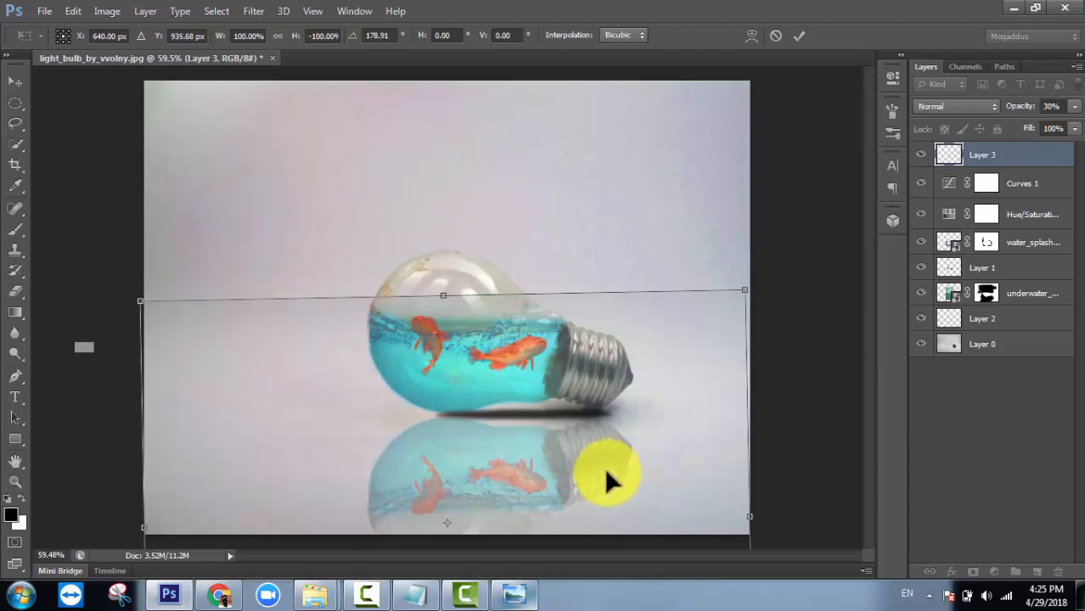
Nudge the reflection to X 640.00 px, Y 940.73 px, lower its opacity to 21% and apply the transform
{"action": "key", "text": "Down"}
{"action": "key", "text": "Down"}
{"action": "key", "text": "Down"}
{"action": "key", "text": "Down"}
{"action": "key", "text": "Down"}
{"action": "key", "text": "Down"}
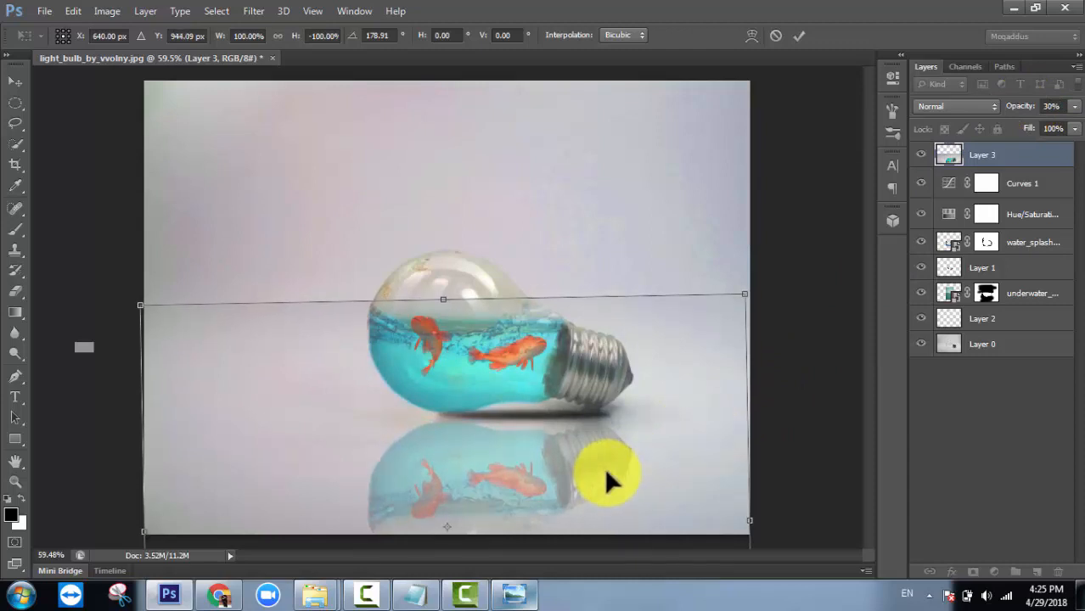
{"action": "key", "text": "Left"}
{"action": "key", "text": "Up"}
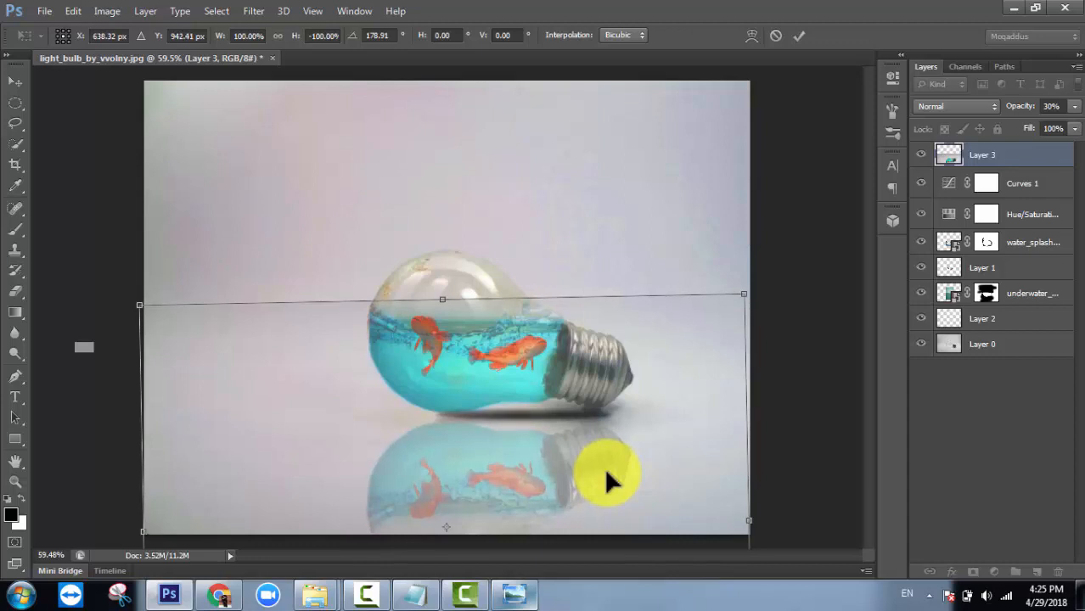
{"action": "key", "text": "Up"}
{"action": "key", "text": "Right"}
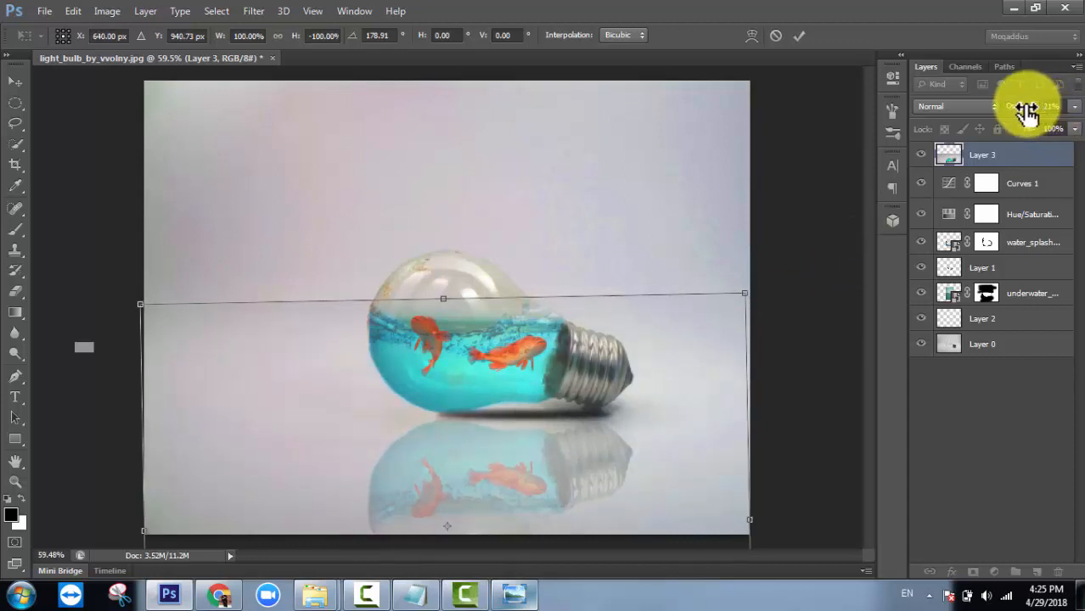
{"action": "left_click", "coordinate": [800, 35]}
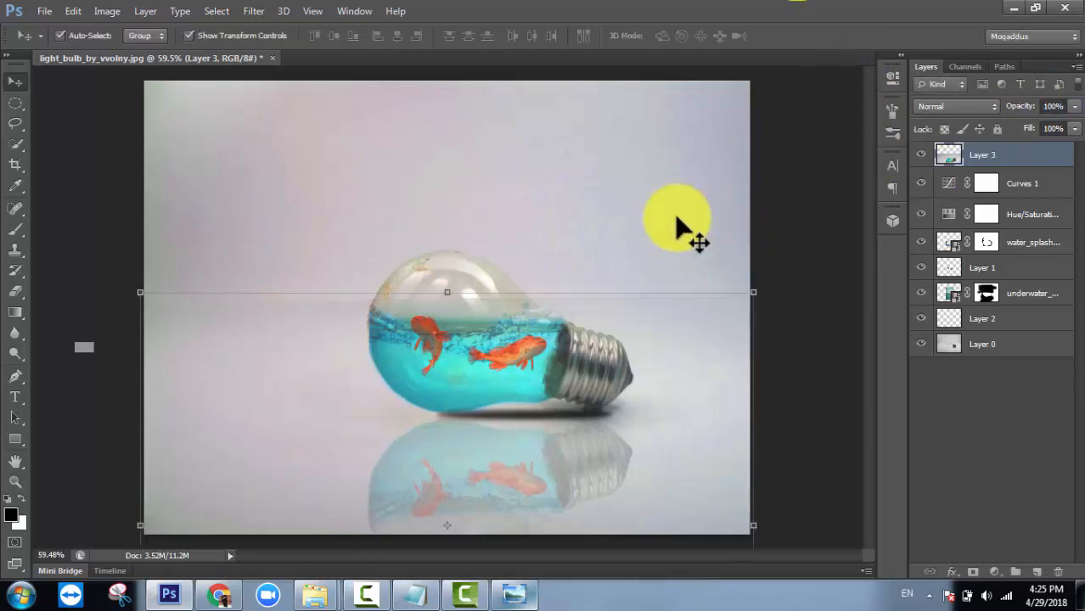
Rotate the reflection layer by a further -0.92° and apply the transform
{"action": "left_click", "coordinate": [212, 373]}
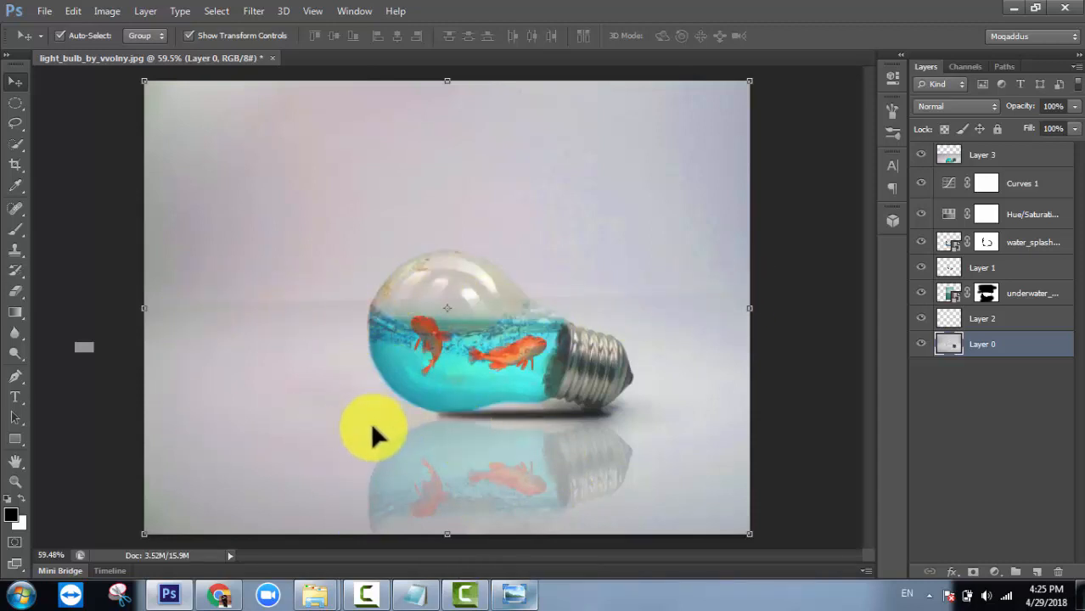
{"action": "left_click", "coordinate": [560, 435]}
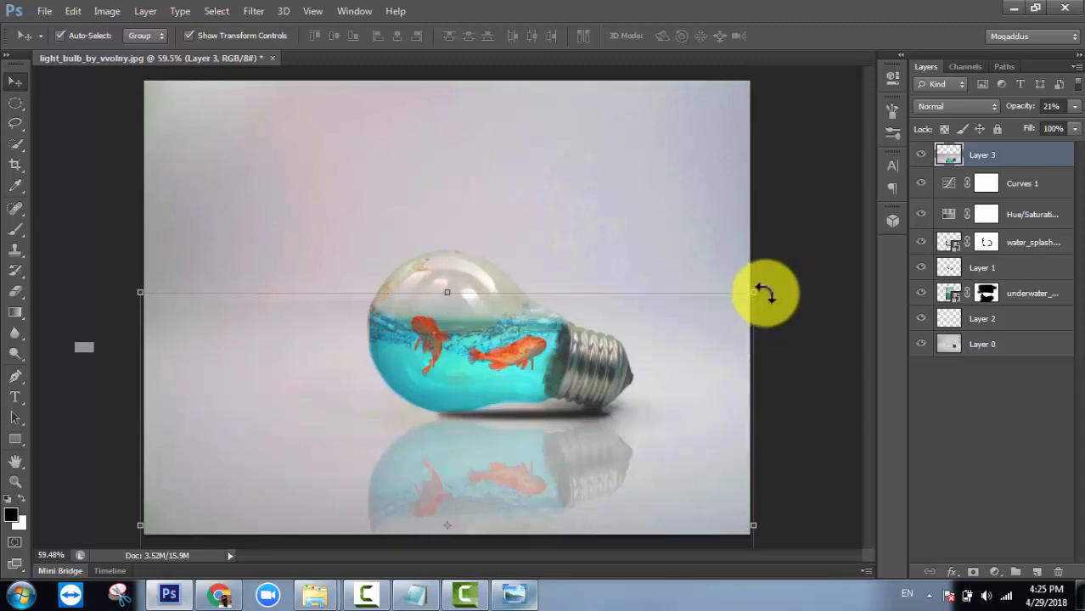
{"action": "left_click_drag", "start_coordinate": [763, 293], "coordinate": [764, 287]}
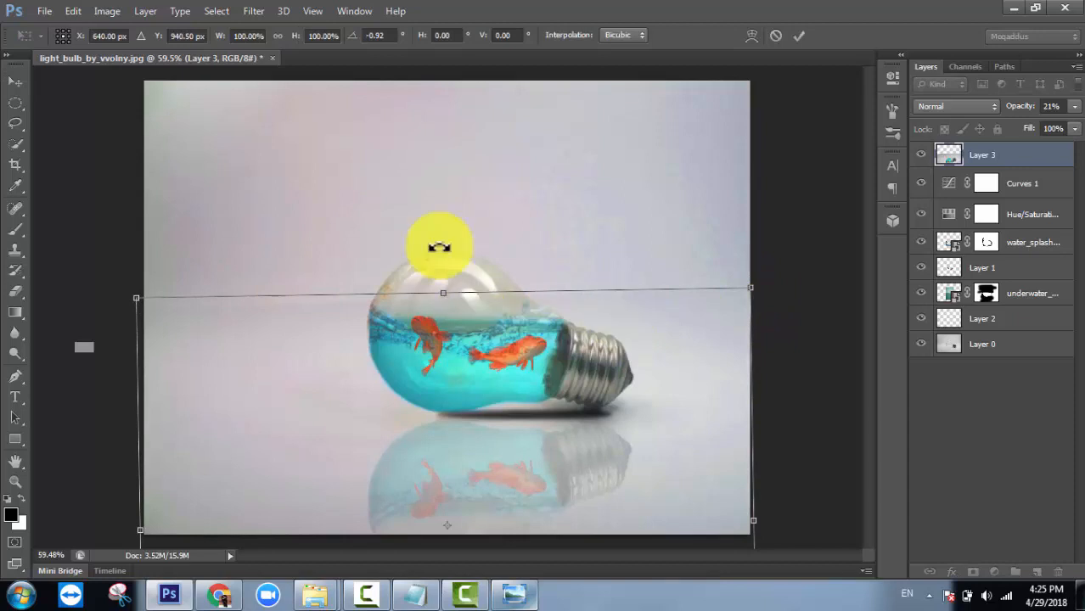
{"action": "left_click", "coordinate": [798, 35]}
{"action": "left_click", "coordinate": [461, 188]}
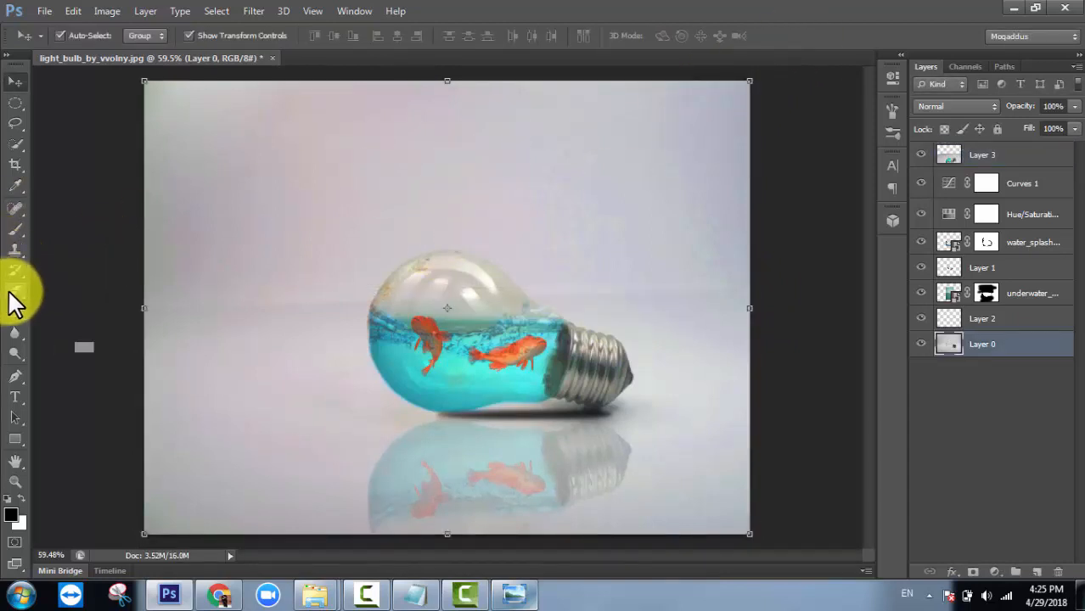
Set up the Eraser tool with a soft 250 px brush of very low hardness
{"action": "left_click", "coordinate": [13, 292]}
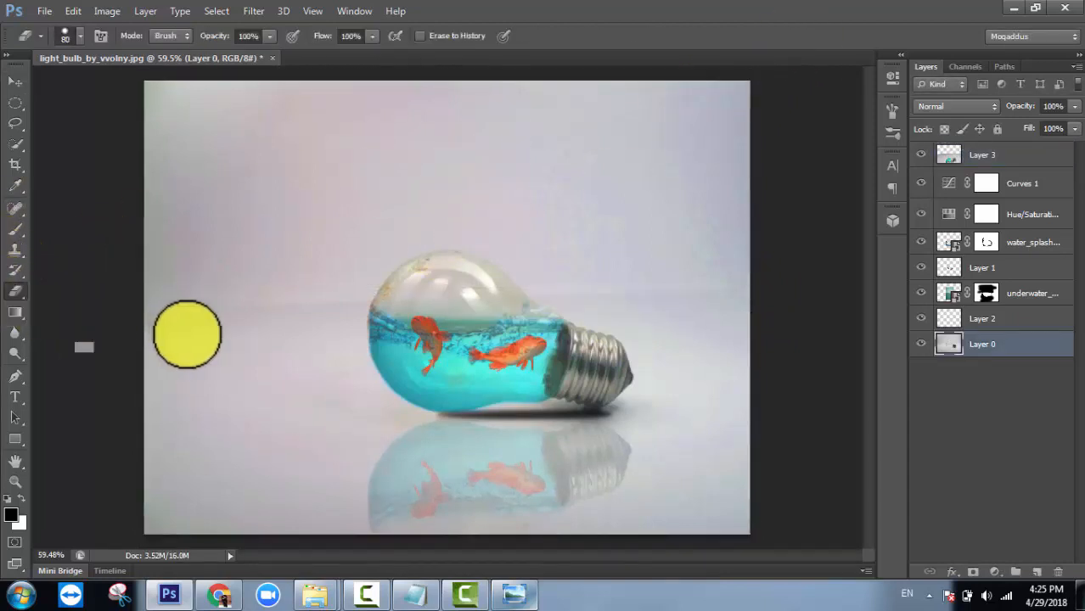
{"action": "key", "text": "bracketright"}
{"action": "key", "text": "bracketright"}
{"action": "key", "text": "bracketright"}
{"action": "key", "text": "bracketright"}
{"action": "key", "text": "bracketright"}
{"action": "key", "text": "bracketright"}
{"action": "key", "text": "bracketright"}
{"action": "key", "text": "bracketright"}
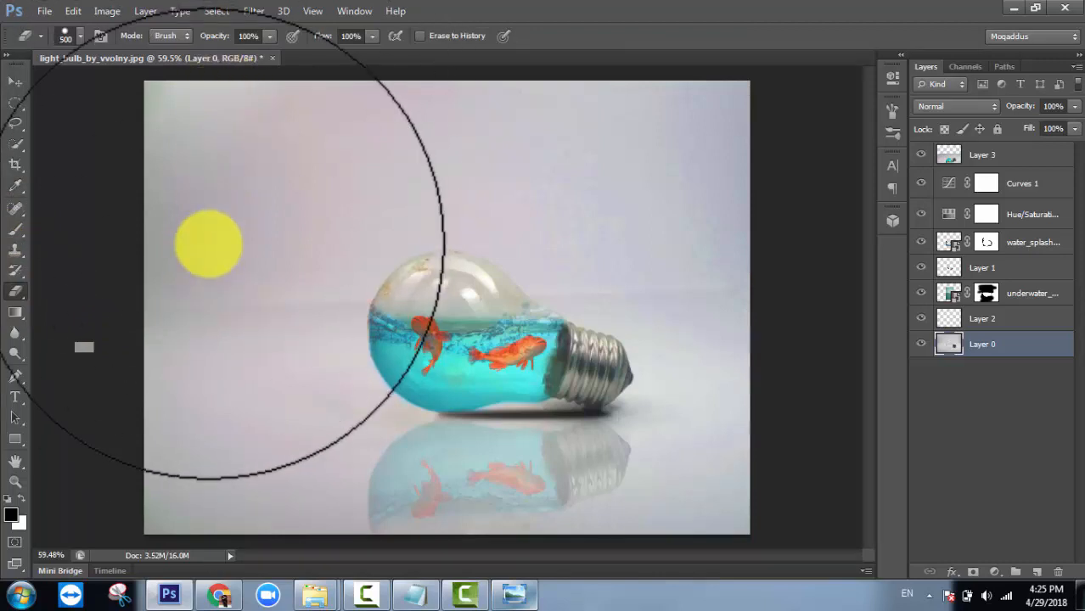
{"action": "key", "text": "bracketleft"}
{"action": "key", "text": "bracketleft"}
{"action": "key", "text": "bracketleft"}
{"action": "key", "text": "bracketleft"}
{"action": "key", "text": "bracketleft"}
{"action": "key", "text": "bracketleft"}
{"action": "right_click", "coordinate": [242, 230]}
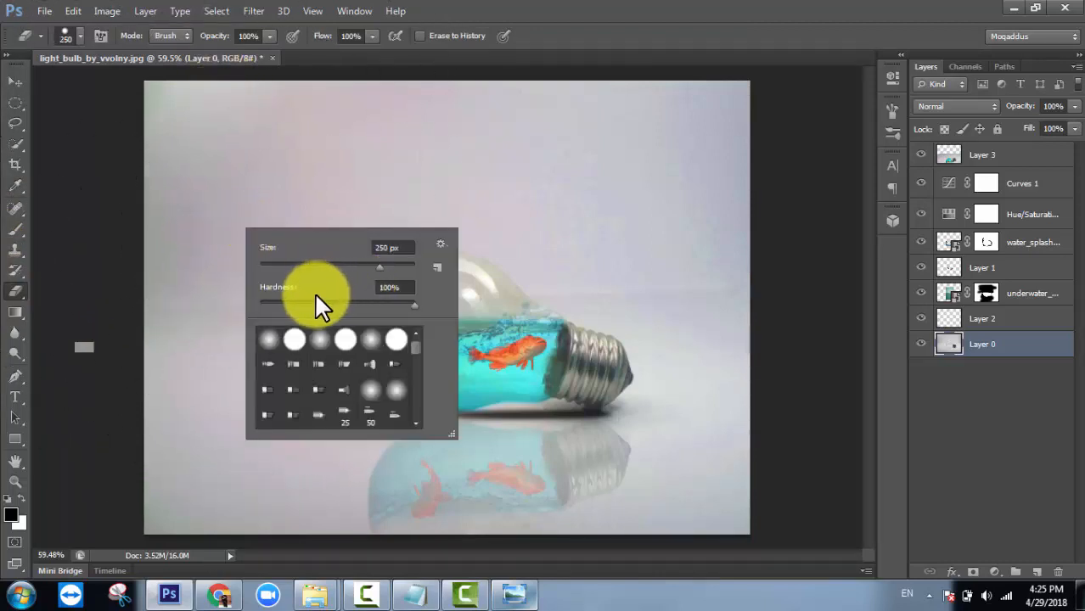
{"action": "left_click", "coordinate": [310, 302]}
{"action": "left_click", "coordinate": [738, 34]}
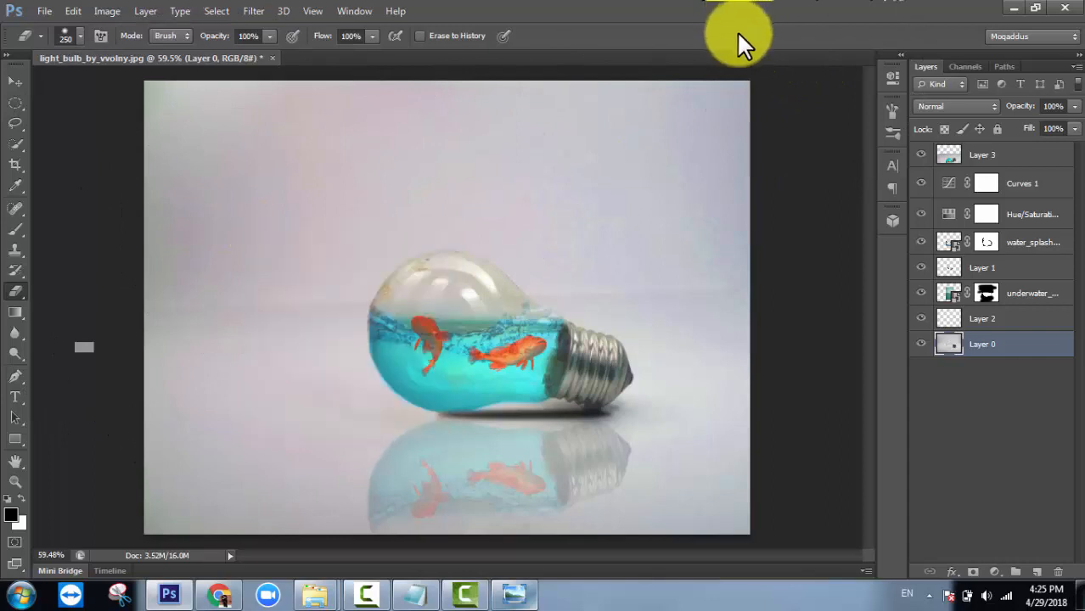
{"action": "right_click", "coordinate": [274, 203]}
{"action": "left_click", "coordinate": [301, 278]}
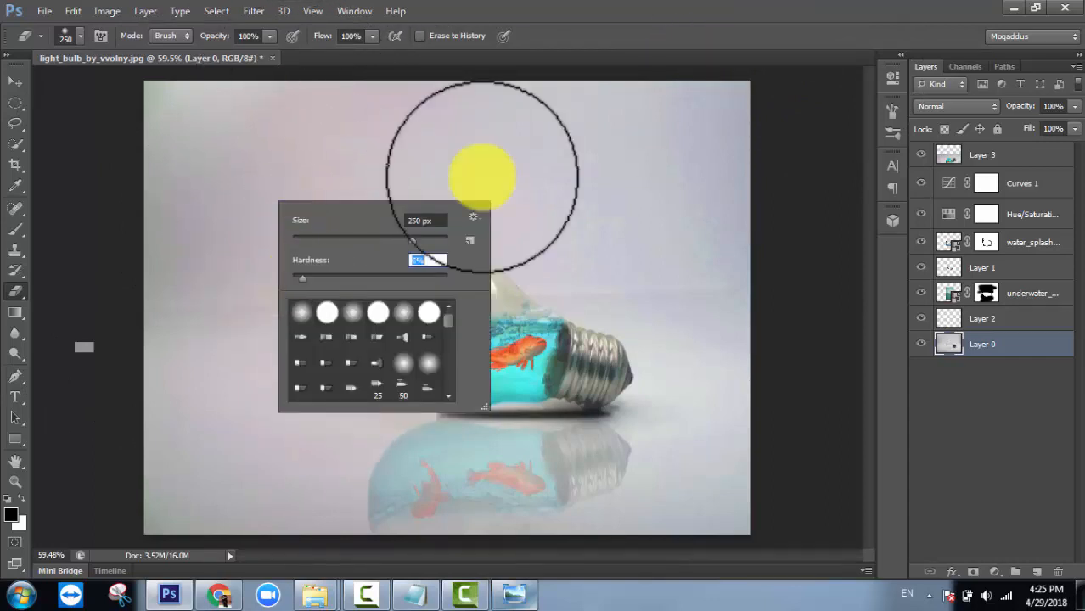
{"action": "left_click", "coordinate": [795, 73]}
Erase the reflection layer's hard upper edge and its haze over the real bulb, keeping the mirrored bulb below
{"action": "mouse_move", "coordinate": [181, 322]}
{"action": "left_mouse_down"}
{"action": "mouse_move", "coordinate": [604, 263]}
{"action": "mouse_move", "coordinate": [702, 263]}
{"action": "mouse_move", "coordinate": [679, 302]}
{"action": "left_mouse_up"}
{"action": "key", "text": "ctrl+z"}
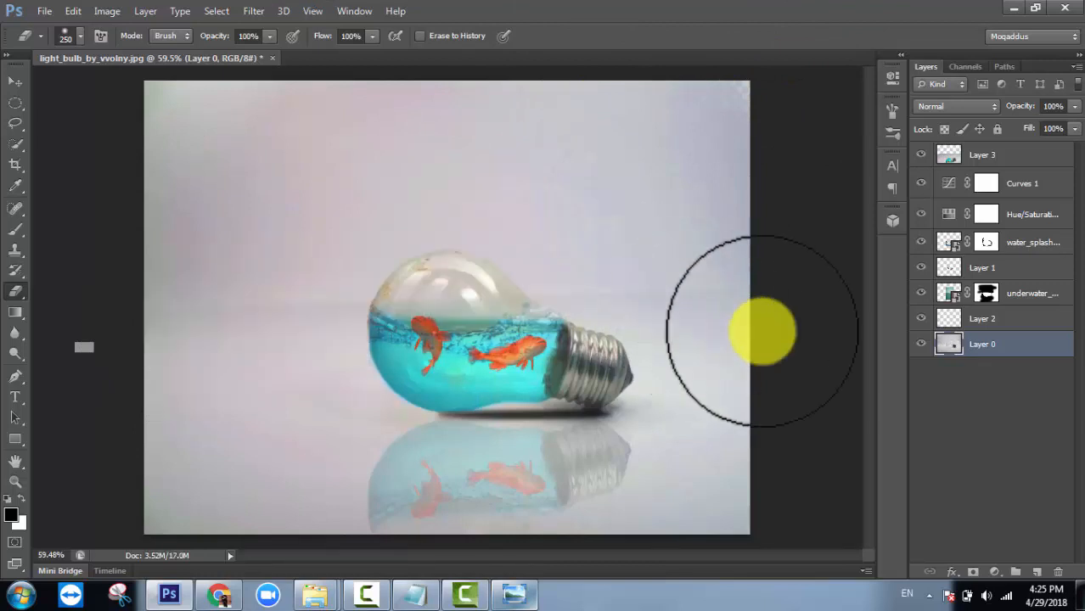
{"action": "left_click", "coordinate": [991, 159]}
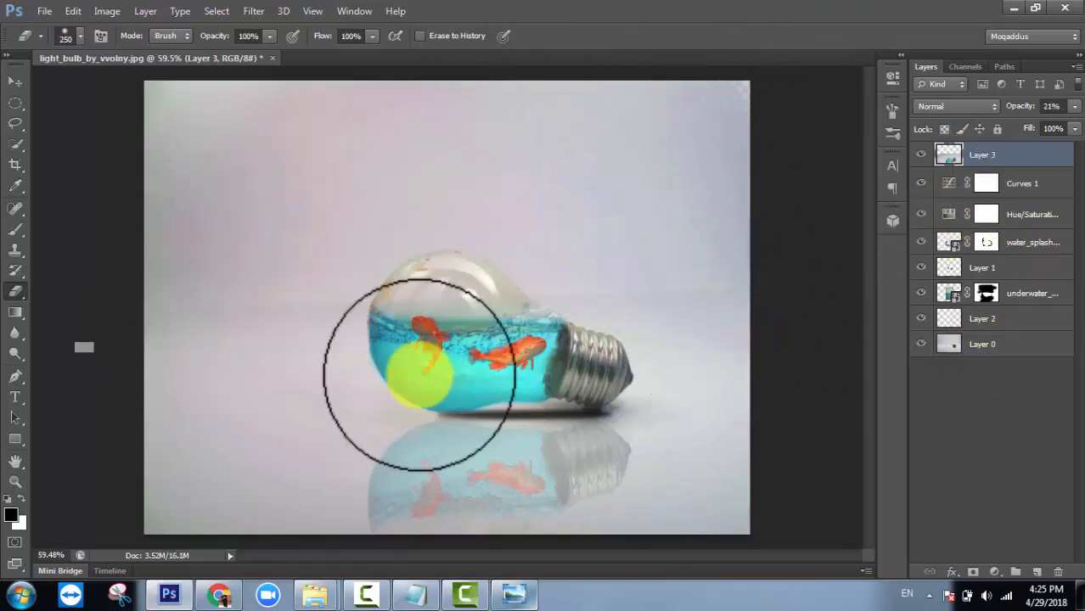
{"action": "mouse_move", "coordinate": [241, 330]}
{"action": "left_mouse_down"}
{"action": "mouse_move", "coordinate": [631, 318]}
{"action": "mouse_move", "coordinate": [445, 318]}
{"action": "mouse_move", "coordinate": [286, 372]}
{"action": "mouse_move", "coordinate": [351, 328]}
{"action": "mouse_move", "coordinate": [199, 412]}
{"action": "mouse_move", "coordinate": [124, 413]}
{"action": "mouse_move", "coordinate": [183, 293]}
{"action": "mouse_move", "coordinate": [143, 470]}
{"action": "mouse_move", "coordinate": [277, 389]}
{"action": "mouse_move", "coordinate": [202, 452]}
{"action": "mouse_move", "coordinate": [350, 376]}
{"action": "mouse_move", "coordinate": [466, 339]}
{"action": "mouse_move", "coordinate": [718, 342]}
{"action": "mouse_move", "coordinate": [653, 310]}
{"action": "mouse_move", "coordinate": [397, 334]}
{"action": "mouse_move", "coordinate": [749, 349]}
{"action": "mouse_move", "coordinate": [578, 346]}
{"action": "mouse_move", "coordinate": [418, 373]}
{"action": "mouse_move", "coordinate": [637, 362]}
{"action": "mouse_move", "coordinate": [685, 389]}
{"action": "mouse_move", "coordinate": [765, 517]}
{"action": "mouse_move", "coordinate": [722, 560]}
{"action": "mouse_move", "coordinate": [565, 580]}
{"action": "mouse_move", "coordinate": [337, 572]}
{"action": "mouse_move", "coordinate": [232, 542]}
{"action": "mouse_move", "coordinate": [443, 566]}
{"action": "mouse_move", "coordinate": [650, 542]}
{"action": "mouse_move", "coordinate": [735, 495]}
{"action": "mouse_move", "coordinate": [460, 578]}
{"action": "mouse_move", "coordinate": [177, 508]}
{"action": "mouse_move", "coordinate": [230, 421]}
{"action": "mouse_move", "coordinate": [321, 381]}
{"action": "mouse_move", "coordinate": [292, 411]}
{"action": "mouse_move", "coordinate": [330, 405]}
{"action": "mouse_move", "coordinate": [413, 338]}
{"action": "mouse_move", "coordinate": [287, 408]}
{"action": "mouse_move", "coordinate": [473, 258]}
{"action": "mouse_move", "coordinate": [723, 288]}
{"action": "mouse_move", "coordinate": [736, 339]}
{"action": "mouse_move", "coordinate": [576, 322]}
{"action": "mouse_move", "coordinate": [344, 330]}
{"action": "mouse_move", "coordinate": [178, 375]}
{"action": "mouse_move", "coordinate": [164, 393]}
{"action": "mouse_move", "coordinate": [663, 218]}
{"action": "mouse_move", "coordinate": [328, 252]}
{"action": "mouse_move", "coordinate": [544, 208]}
{"action": "mouse_move", "coordinate": [605, 223]}
{"action": "mouse_move", "coordinate": [755, 390]}
{"action": "mouse_move", "coordinate": [790, 494]}
{"action": "mouse_move", "coordinate": [799, 426]}
{"action": "mouse_move", "coordinate": [778, 363]}
{"action": "mouse_move", "coordinate": [694, 323]}
{"action": "mouse_move", "coordinate": [436, 367]}
{"action": "mouse_move", "coordinate": [551, 451]}
{"action": "mouse_move", "coordinate": [405, 393]}
{"action": "mouse_move", "coordinate": [478, 439]}
{"action": "mouse_move", "coordinate": [372, 360]}
{"action": "mouse_move", "coordinate": [494, 472]}
{"action": "mouse_move", "coordinate": [464, 488]}
{"action": "mouse_move", "coordinate": [362, 335]}
{"action": "mouse_move", "coordinate": [503, 353]}
{"action": "mouse_move", "coordinate": [554, 402]}
{"action": "mouse_move", "coordinate": [574, 447]}
{"action": "mouse_move", "coordinate": [395, 442]}
{"action": "mouse_move", "coordinate": [582, 520]}
{"action": "mouse_move", "coordinate": [537, 500]}
{"action": "mouse_move", "coordinate": [776, 446]}
{"action": "mouse_move", "coordinate": [522, 577]}
{"action": "mouse_move", "coordinate": [424, 388]}
{"action": "mouse_move", "coordinate": [170, 315]}
{"action": "mouse_move", "coordinate": [211, 286]}
{"action": "mouse_move", "coordinate": [686, 295]}
{"action": "mouse_move", "coordinate": [426, 271]}
{"action": "mouse_move", "coordinate": [504, 271]}
{"action": "mouse_move", "coordinate": [609, 243]}
{"action": "left_mouse_up"}
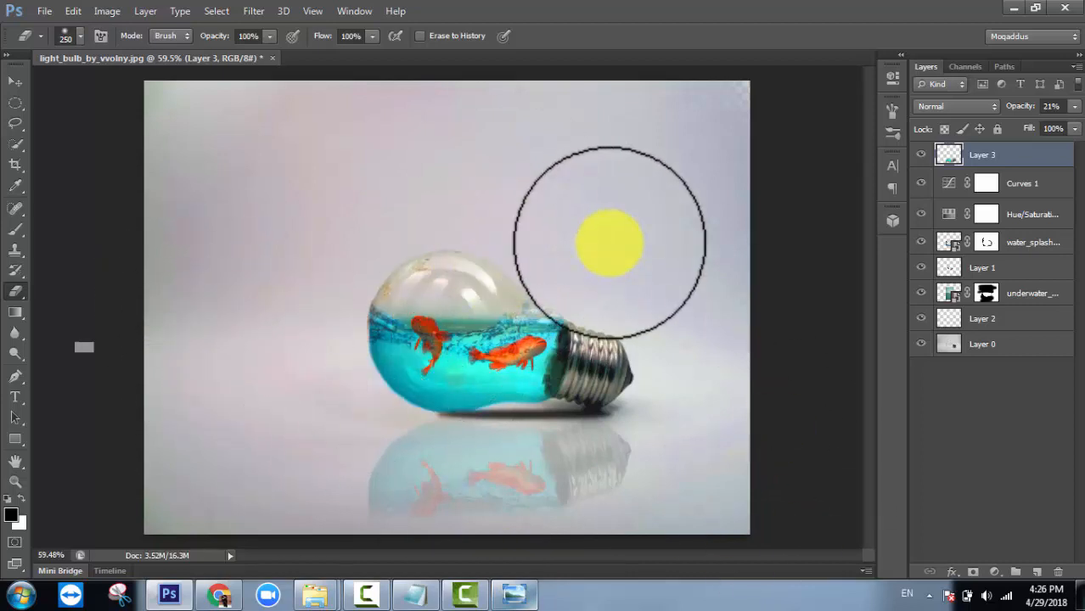